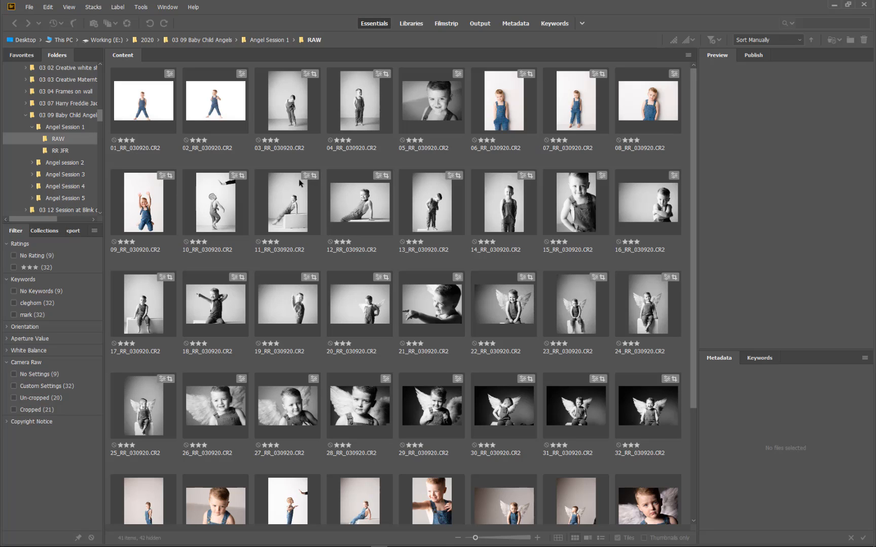
# Open all the JPG images from Angel Session 1's RR JFR folder in Photoshop and activate the Move tool.
pyautogui.click(277, 40)
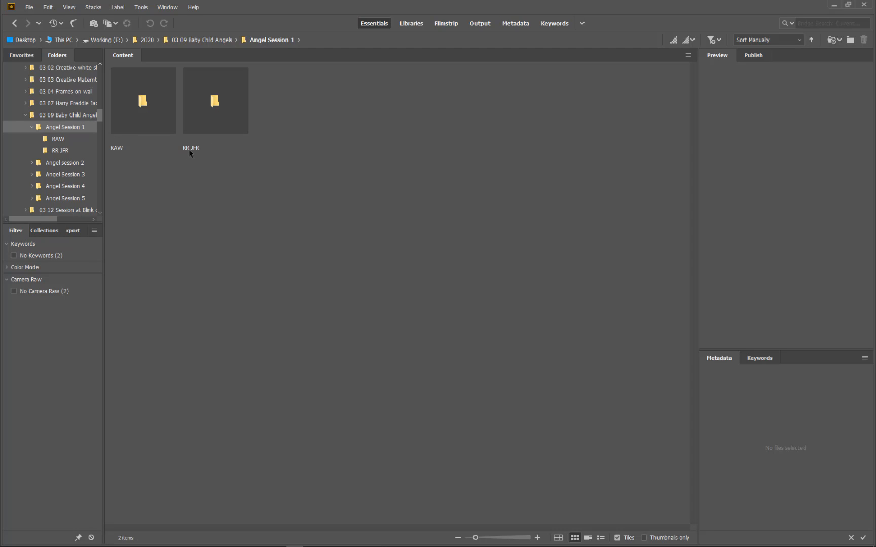
pyautogui.doubleClick(219, 104)
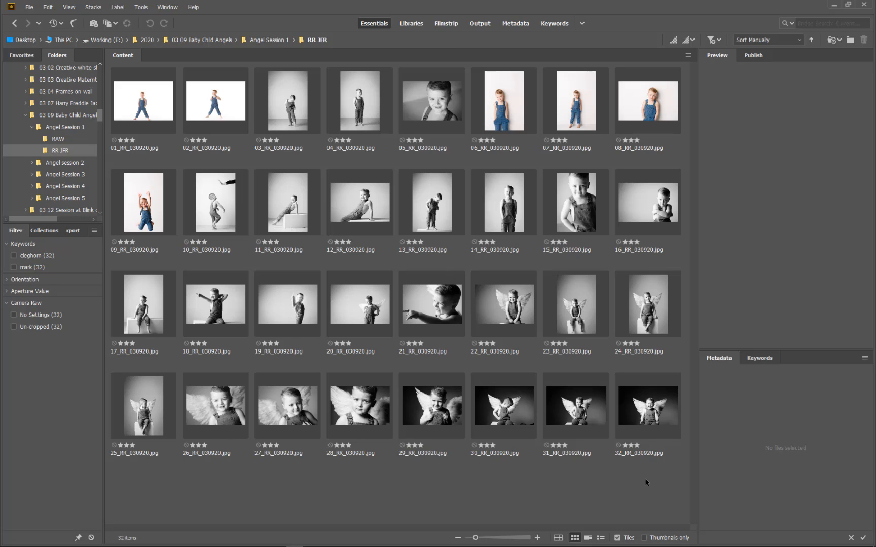
pyautogui.moveTo(645, 480); pyautogui.dragTo(156, 105)
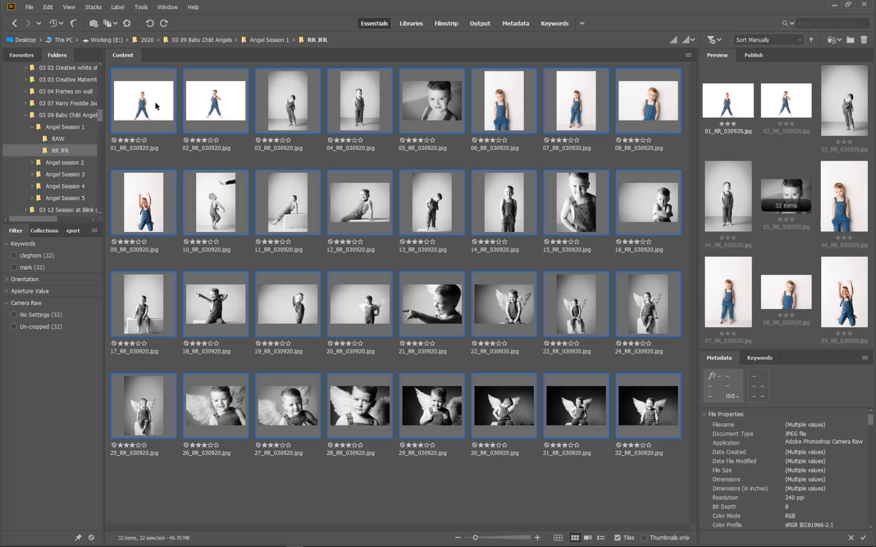
pyautogui.hotkey('ctrl', 'o')
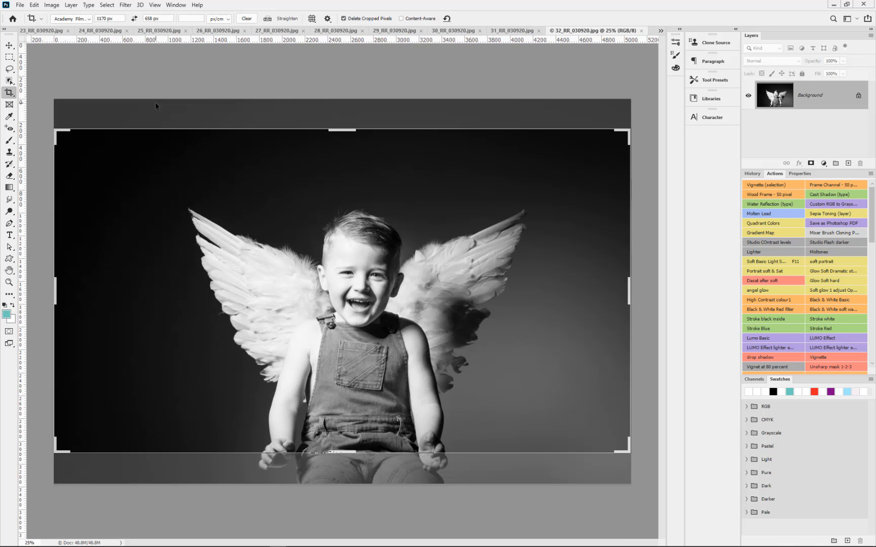
pyautogui.click(9, 46)
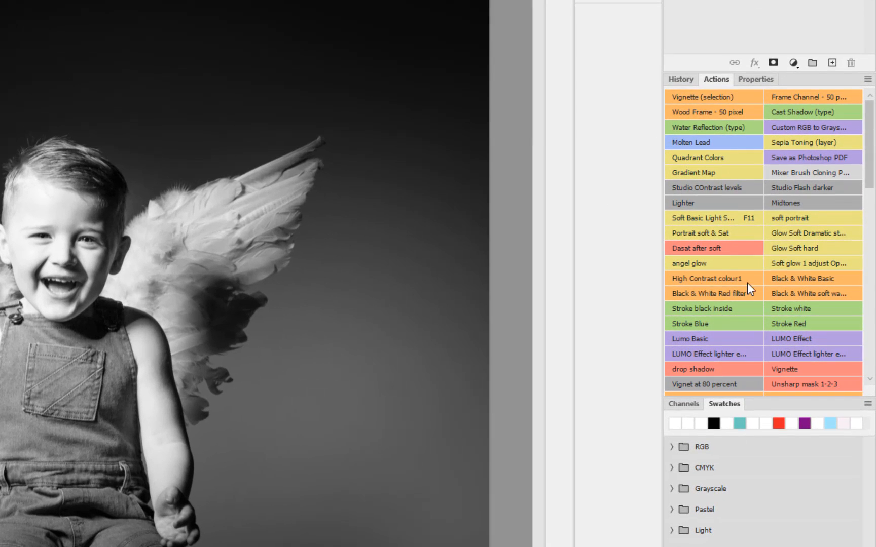
# Look through the saved actions and revert 24_RR_030920.jpg to its first opened state.
pyautogui.scroll(-5, 747, 278)
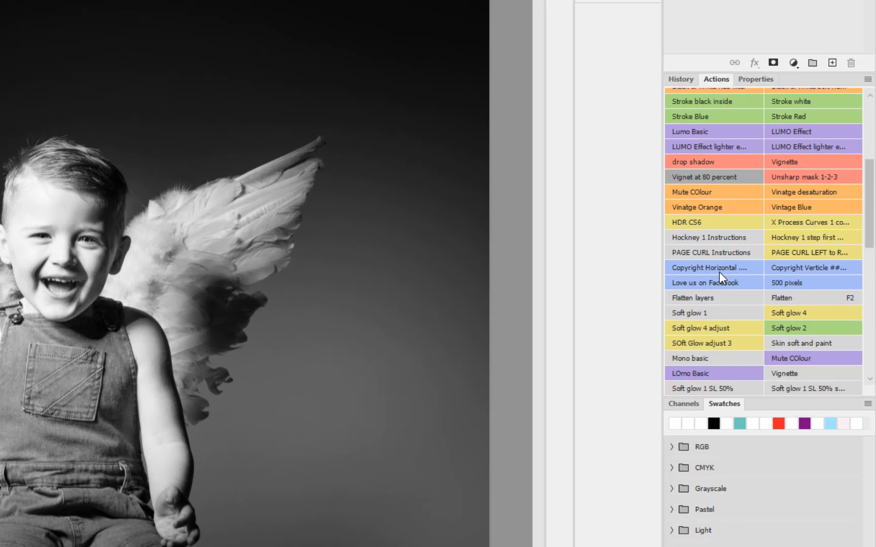
pyautogui.scroll(-2, 719, 271)
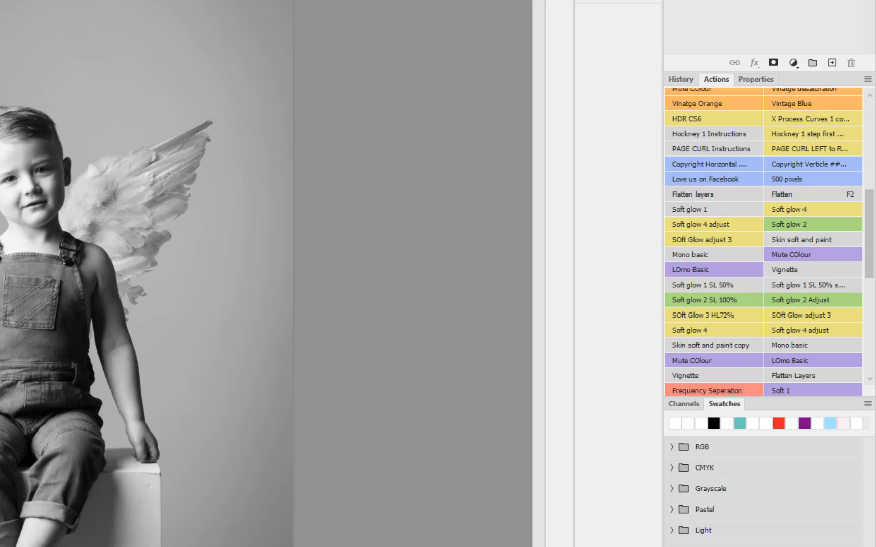
pyautogui.scroll(3, 6, 263)
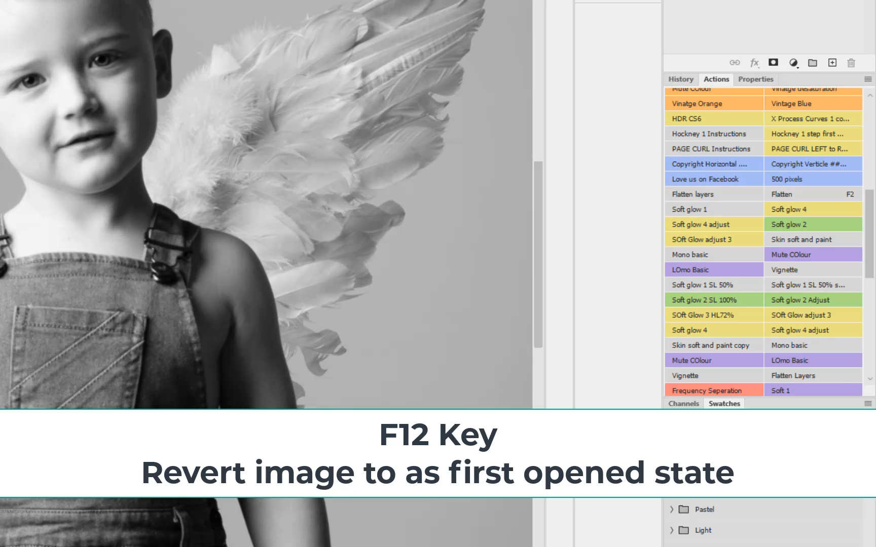
pyautogui.press('F12')
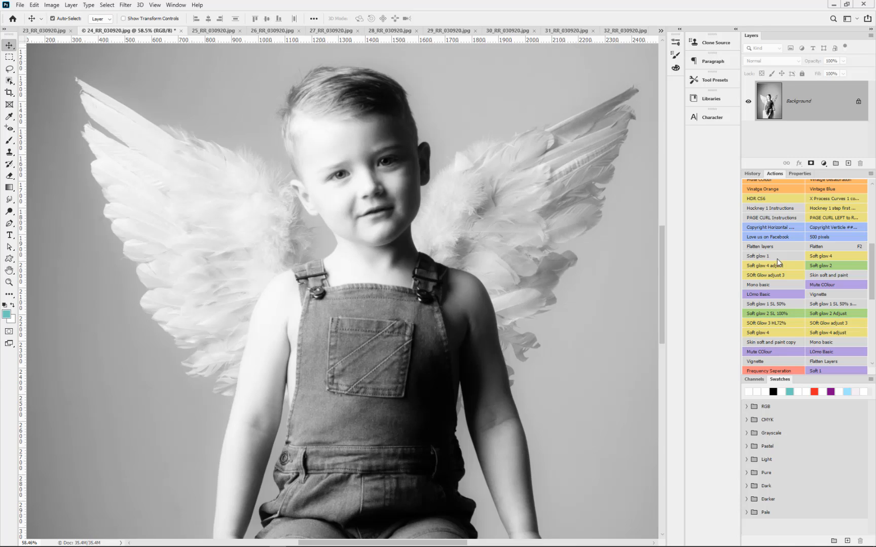
pyautogui.hotkey('ctrl', 'z')
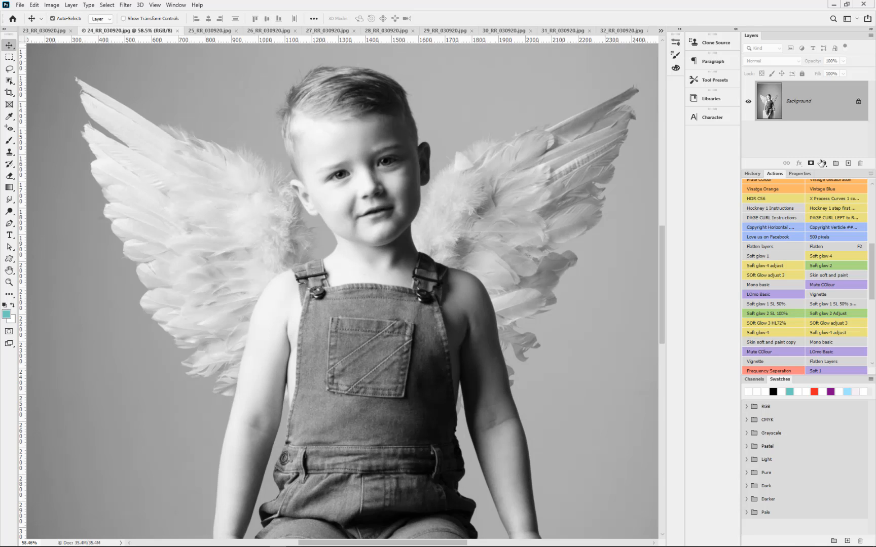
# Duplicate the background layer and apply a Gaussian Blur with a 6.6 pixel radius to the copy.
pyautogui.press('ctrl')
pyautogui.hotkey('ctrl', 'j')
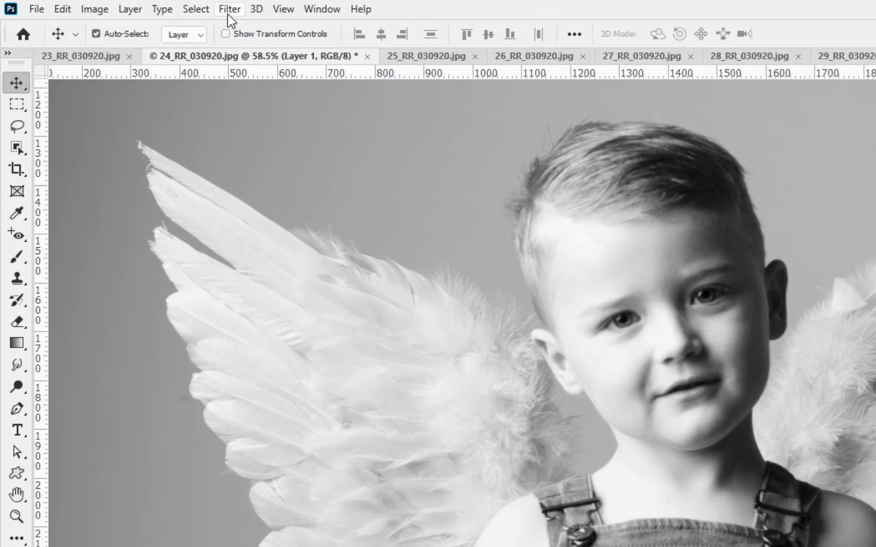
pyautogui.click(229, 11)
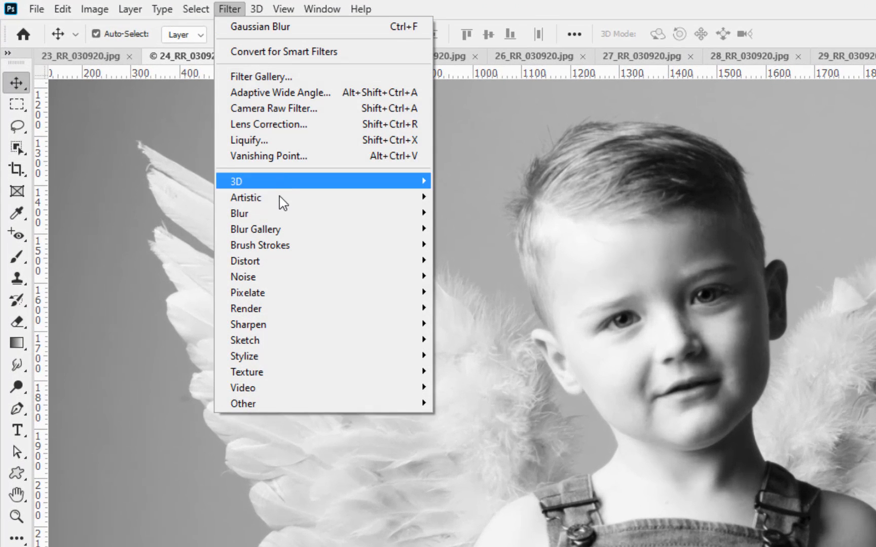
pyautogui.moveTo(279, 211)
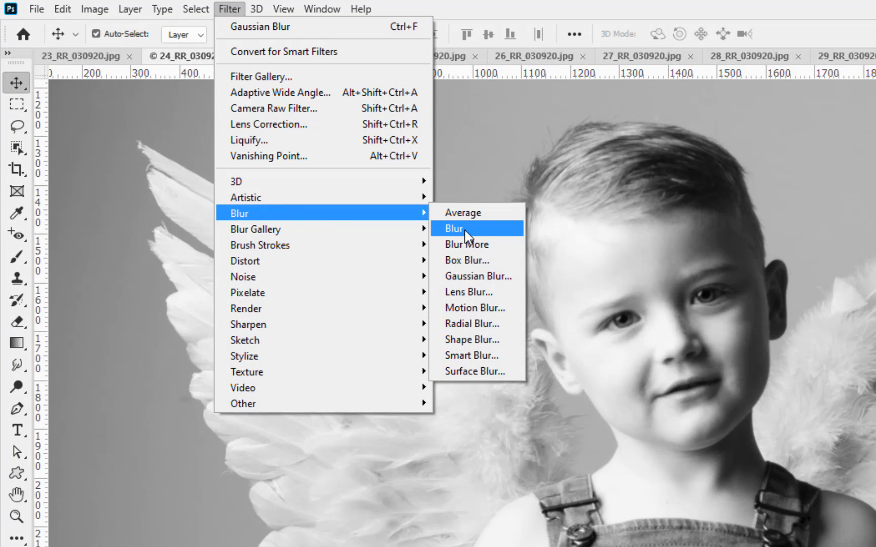
pyautogui.click(466, 277)
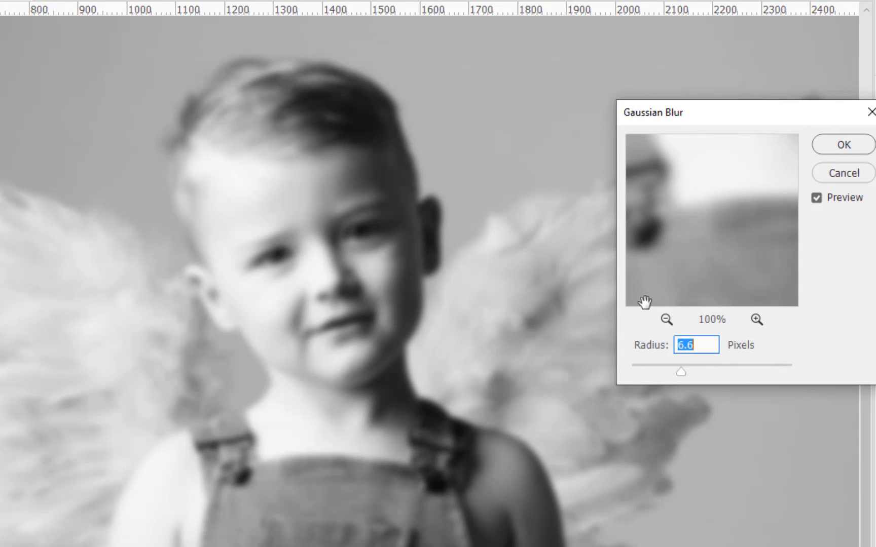
pyautogui.click(828, 144)
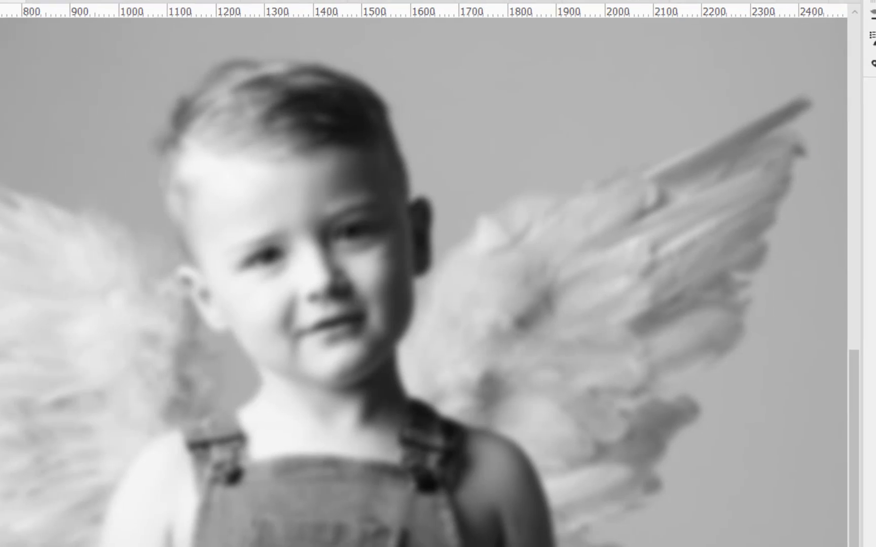
# Blend the blurred layer in Soft Light mode at 68% opacity and flatten the image.
pyautogui.click(854, 86)
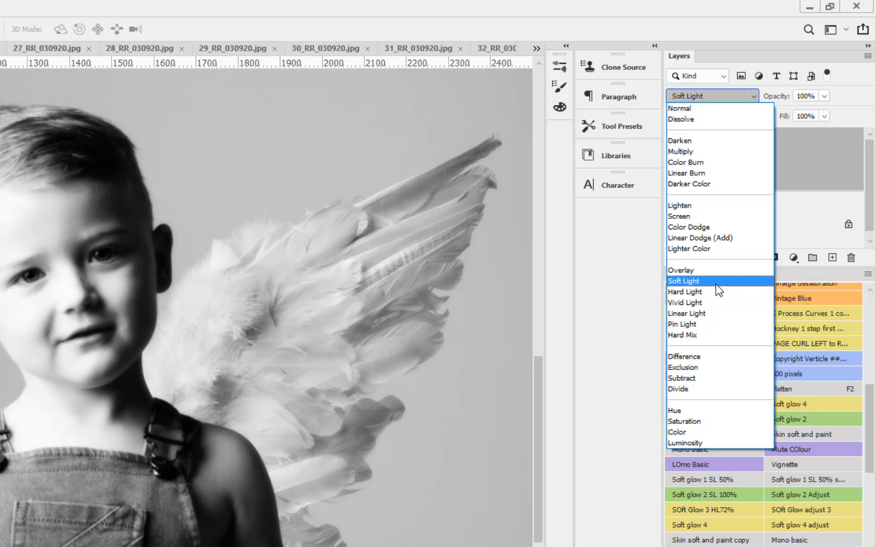
pyautogui.click(714, 281)
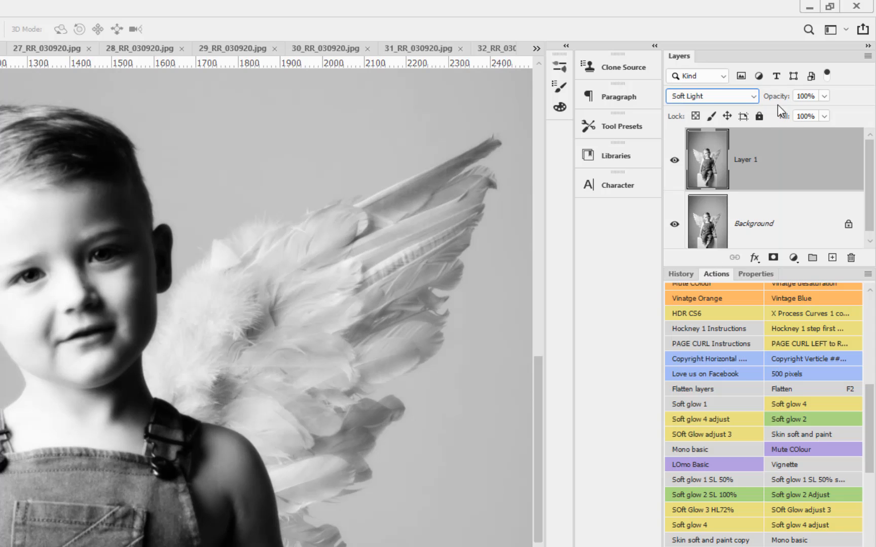
pyautogui.moveTo(784, 102); pyautogui.dragTo(747, 101)
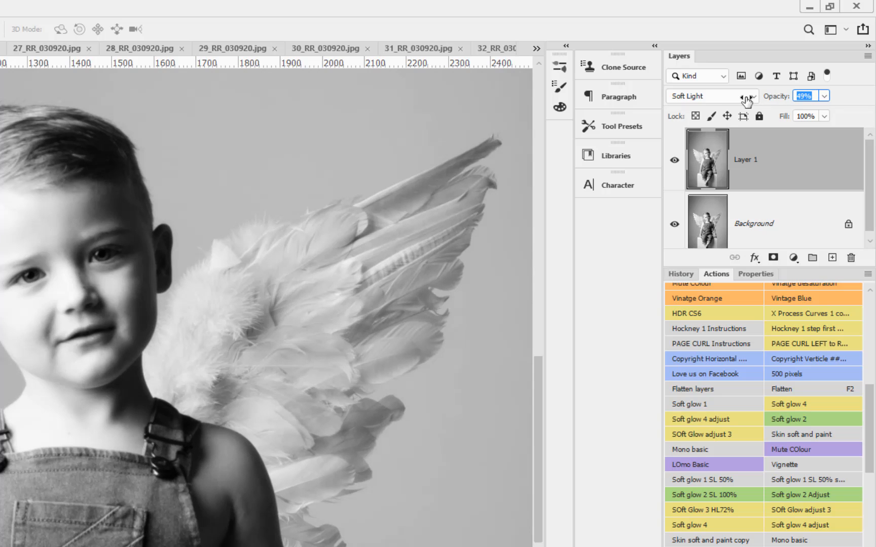
pyautogui.moveTo(746, 102); pyautogui.dragTo(760, 102)
pyautogui.click(753, 96)
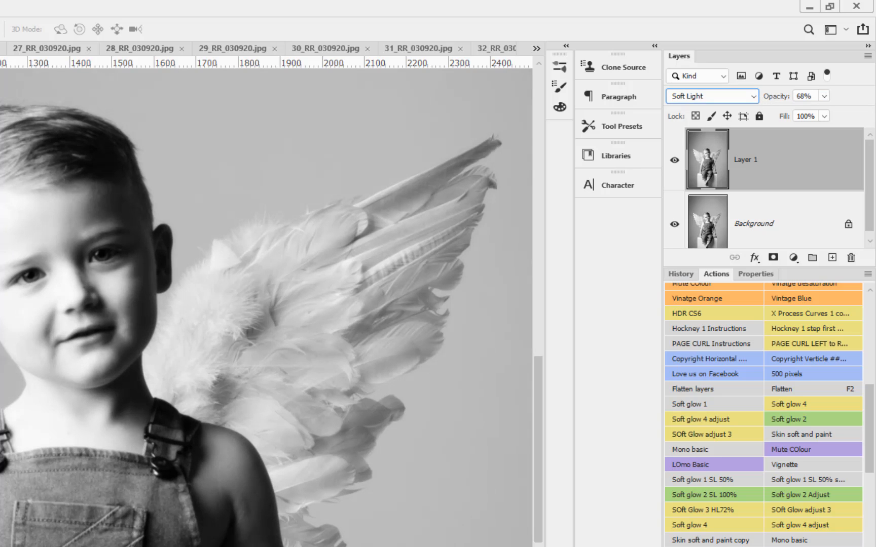
pyautogui.press('F2')
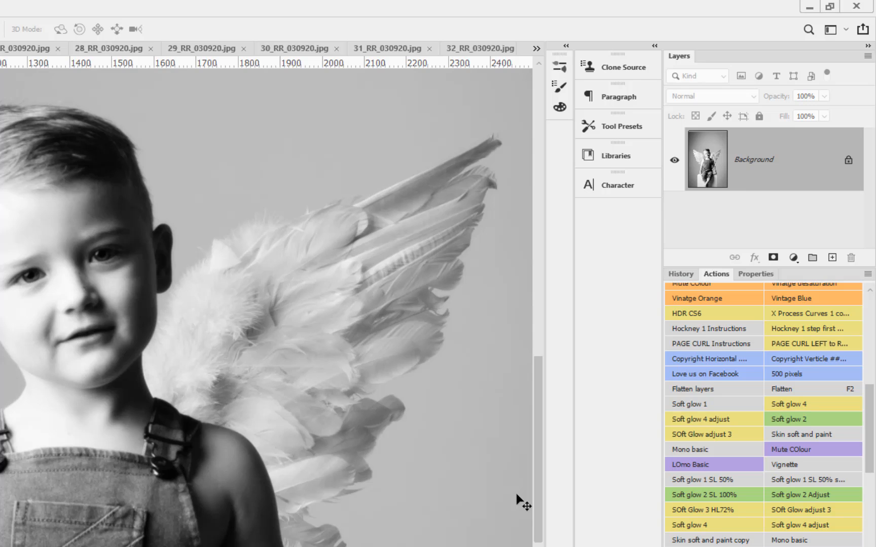
# Duplicate the flattened background and brighten the copy with Levels, setting the white input to 206 and the midtones to 1.53.
pyautogui.scroll(-5, 309, 480)
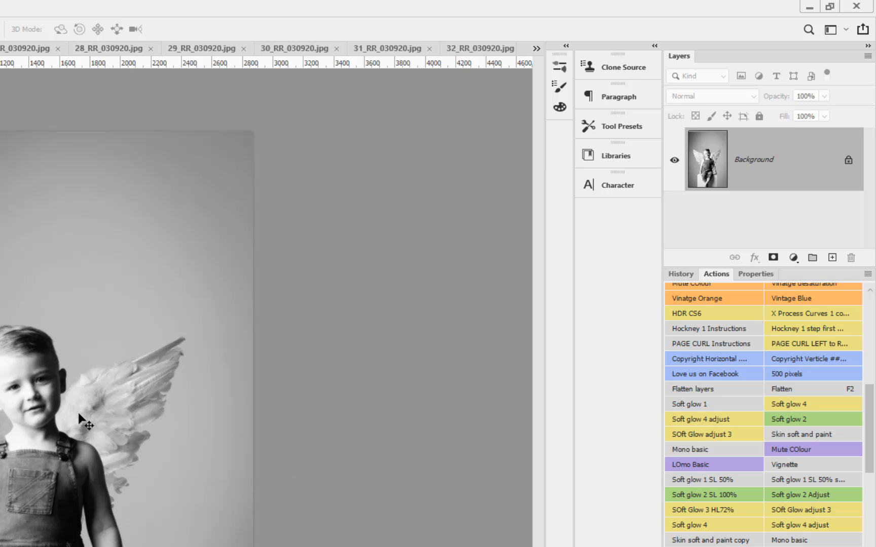
pyautogui.scroll(6, 70, 421)
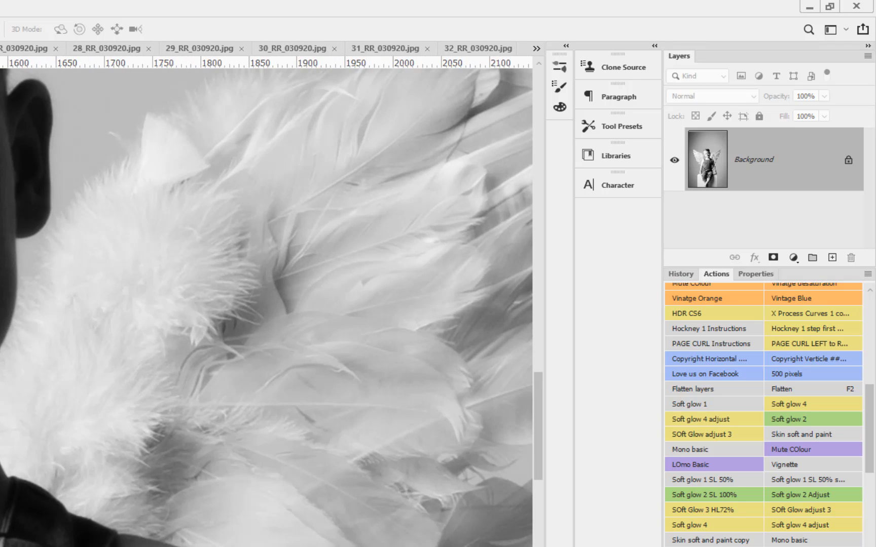
pyautogui.moveTo(76, 354); pyautogui.dragTo(202, 425)
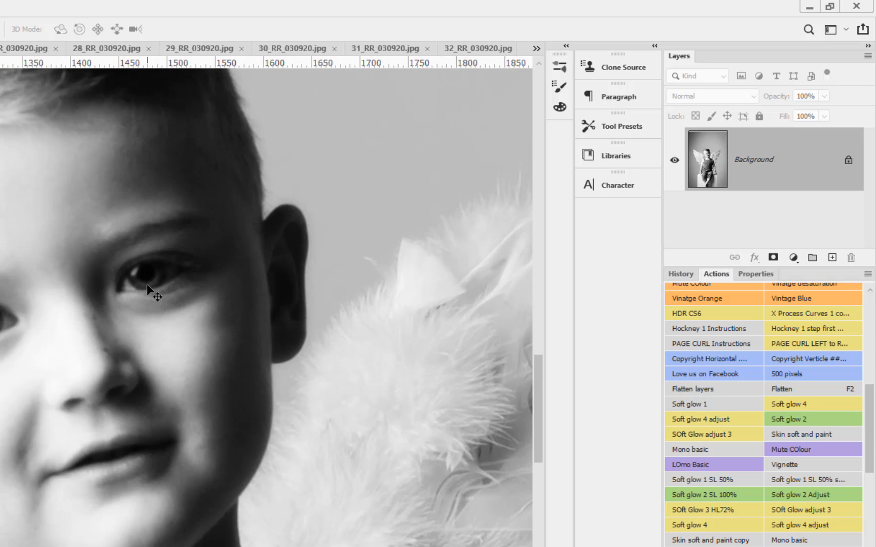
pyautogui.hotkey('ctrl', 'j')
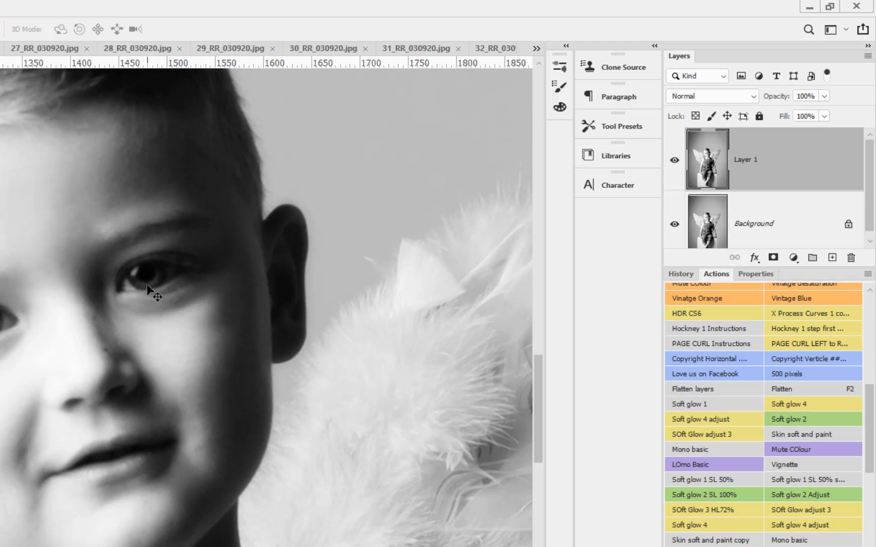
pyautogui.hotkey('ctrl', 'l')
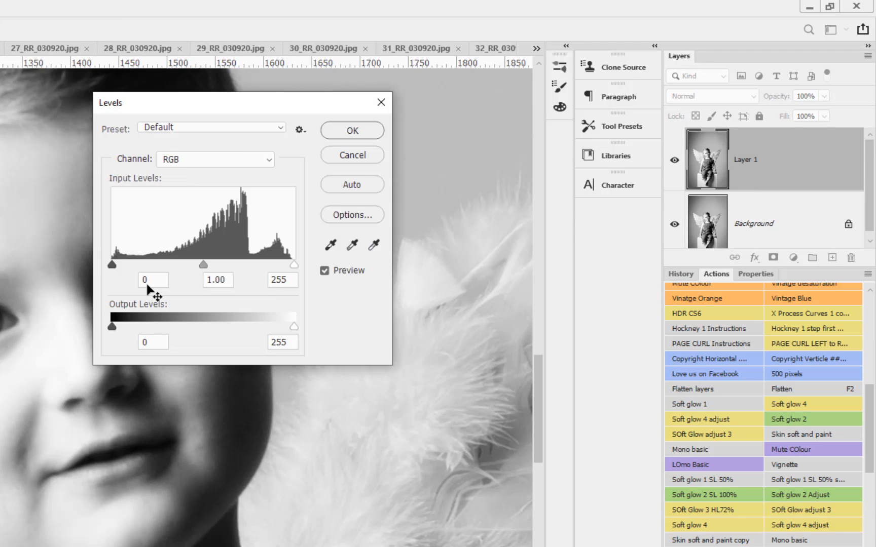
pyautogui.moveTo(294, 264); pyautogui.dragTo(257, 266)
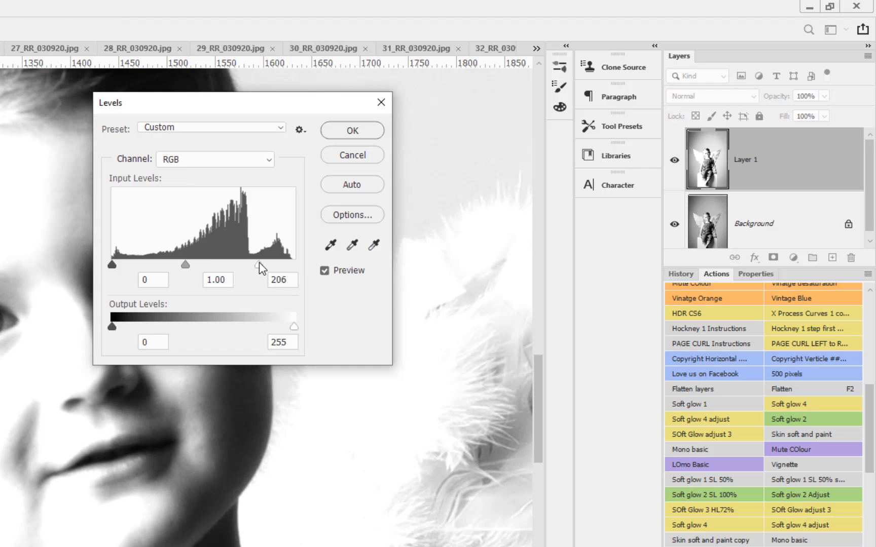
pyautogui.moveTo(185, 264); pyautogui.dragTo(163, 261)
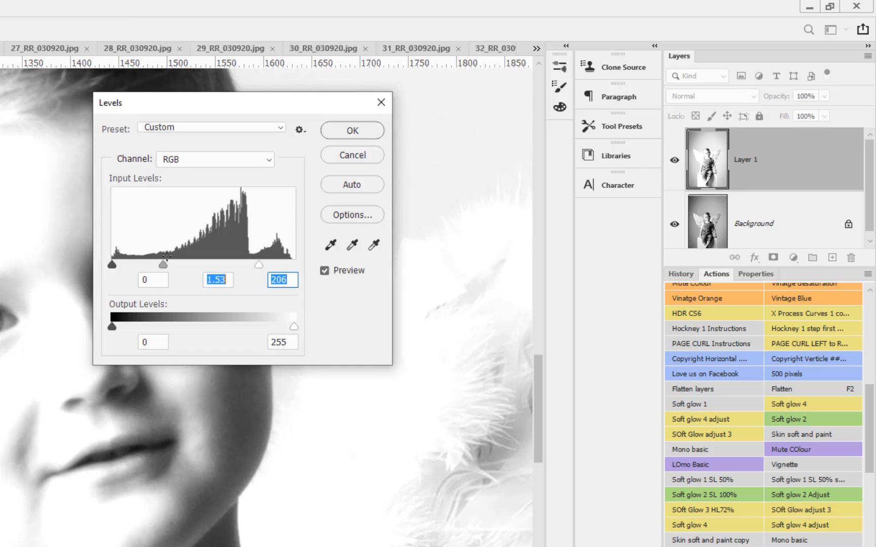
pyautogui.click(352, 131)
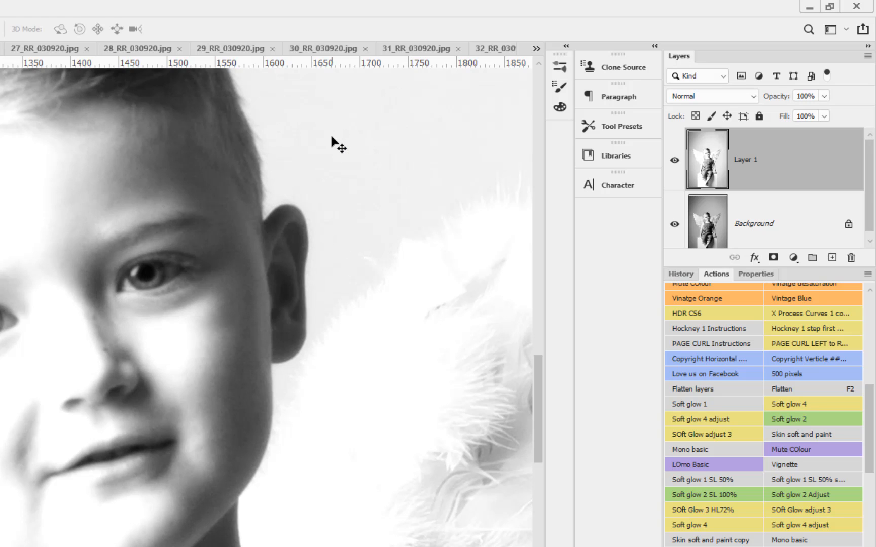
# Hide the brightened layer behind a black layer mask and shrink the Brush to about the size of the boy's iris.
pyautogui.keyDown('alt'); pyautogui.click(771, 258); pyautogui.keyUp('alt')
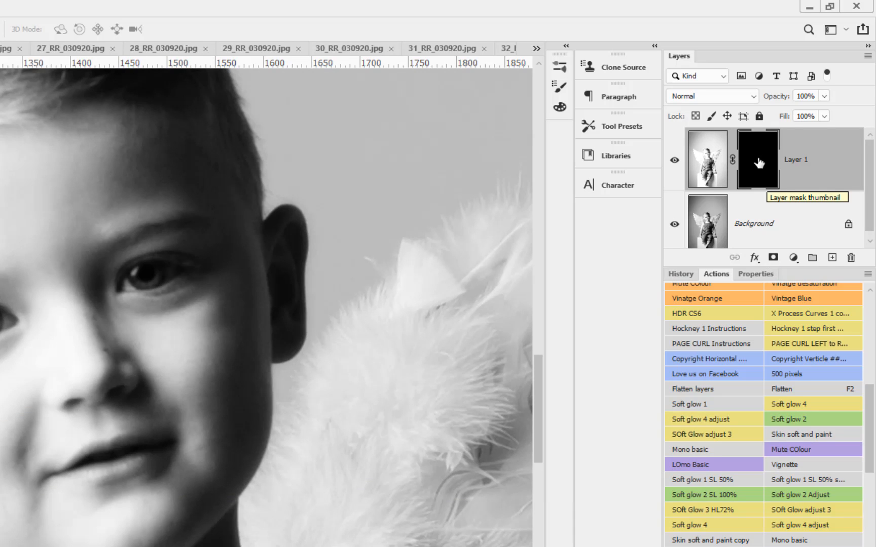
pyautogui.press('b')
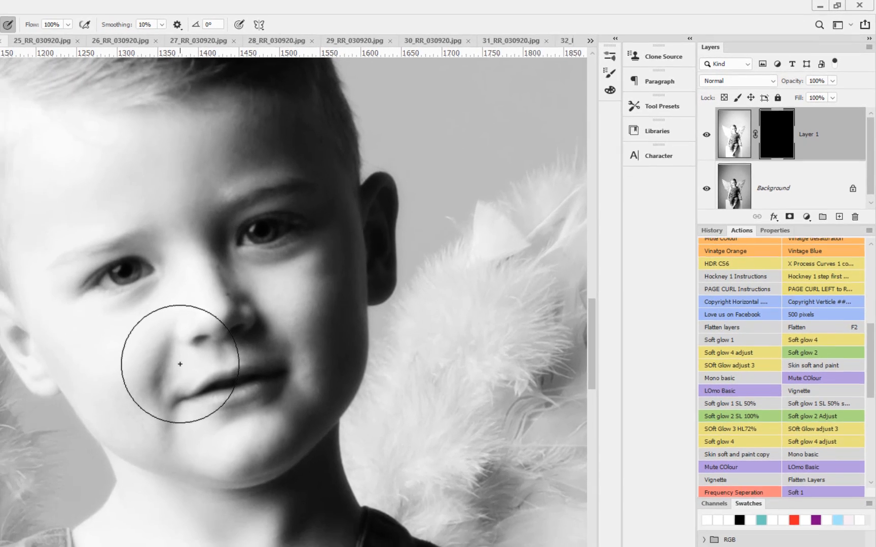
pyautogui.press('[')
pyautogui.press('[')
pyautogui.press('[')
pyautogui.press('[')
pyautogui.press('[')
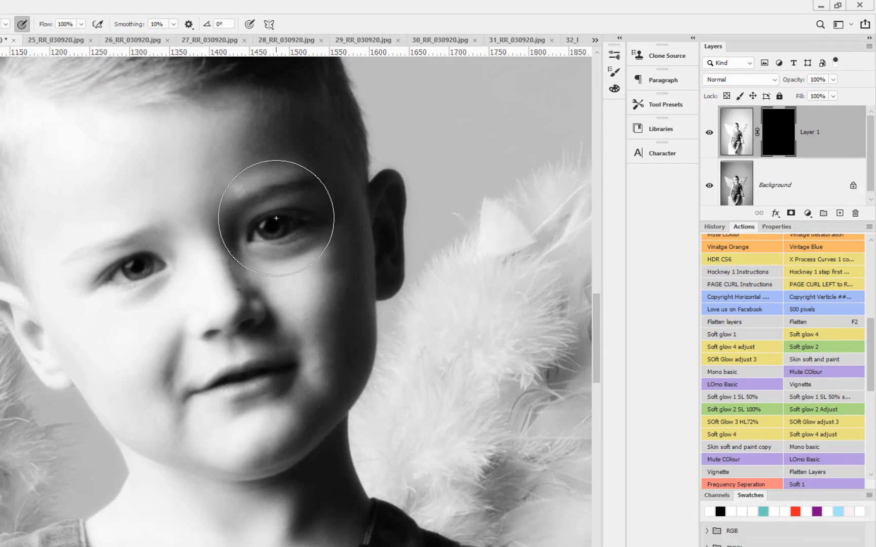
pyautogui.press('[')
pyautogui.press('[')
pyautogui.press('[')
pyautogui.press('[')
pyautogui.press('[')
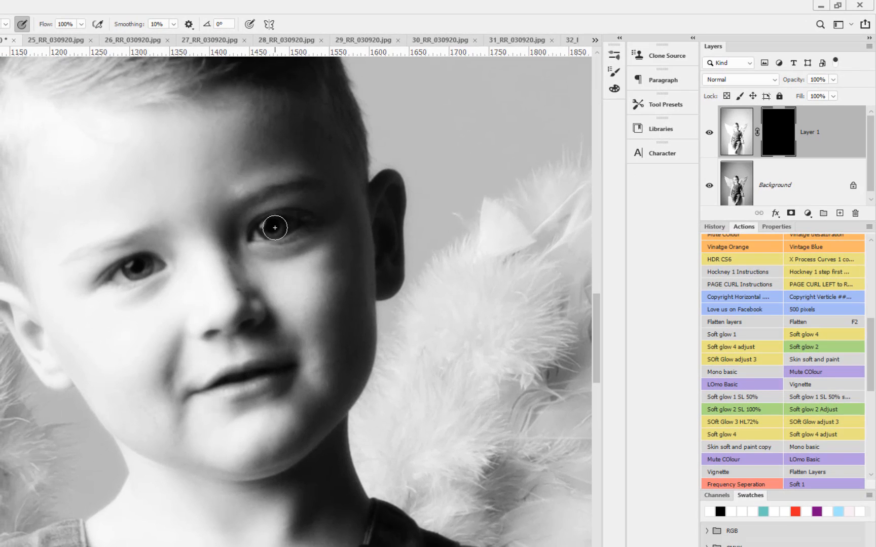
# Try a full-strength brush stroke on the mask over one eye, undo it and set the brush opacity to 39%.
pyautogui.moveTo(264, 231); pyautogui.dragTo(278, 225)
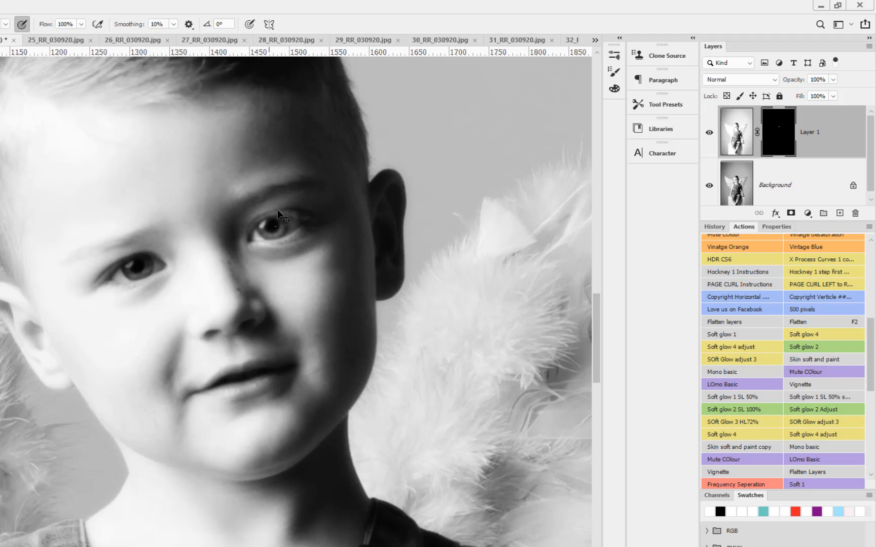
pyautogui.hotkey('ctrl', 'z')
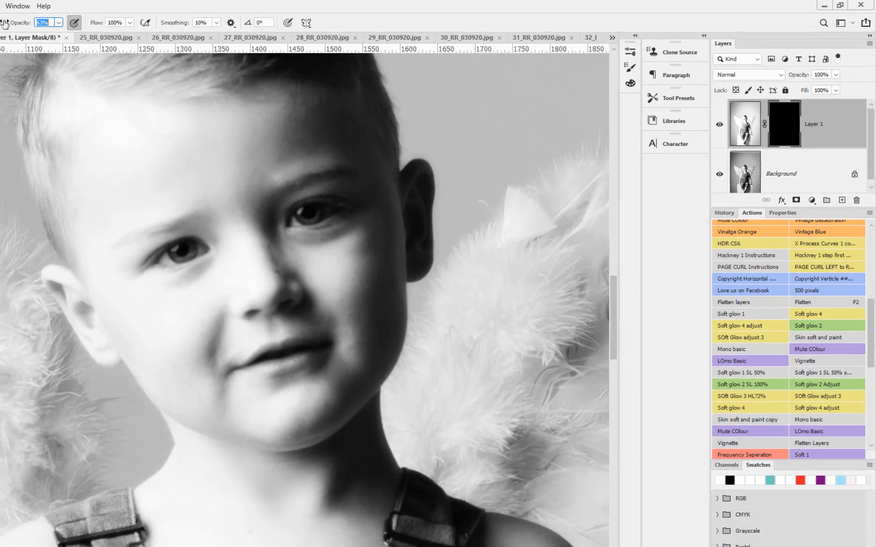
pyautogui.press('Return')
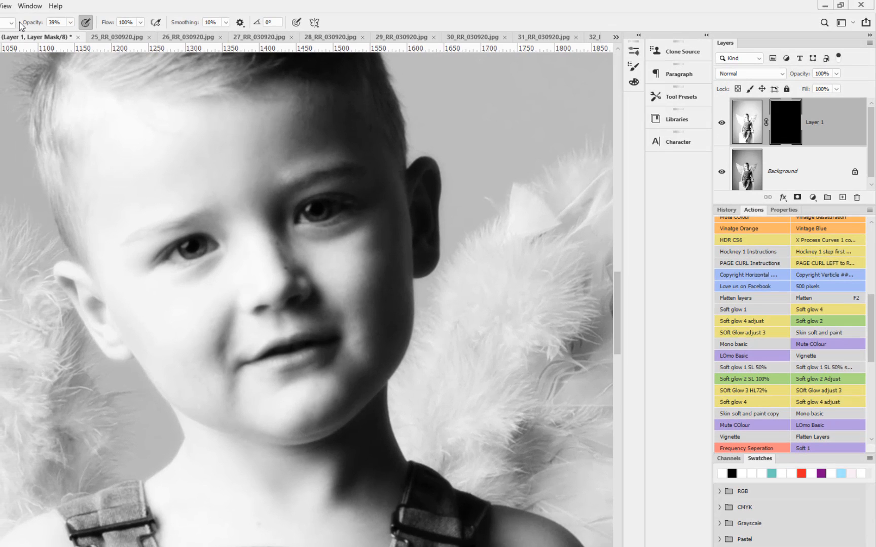
# Set the brush opacity to 26% and paint the layer mask over both of the boy's irises to brighten them.
pyautogui.moveTo(33, 23); pyautogui.dragTo(27, 23)
pyautogui.press('Return')
pyautogui.moveTo(294, 211); pyautogui.dragTo(329, 209)
pyautogui.moveTo(198, 242)
pyautogui.mouseDown()
pyautogui.moveTo(202, 250)
pyautogui.moveTo(177, 257)
pyautogui.moveTo(190, 247)
pyautogui.mouseUp()
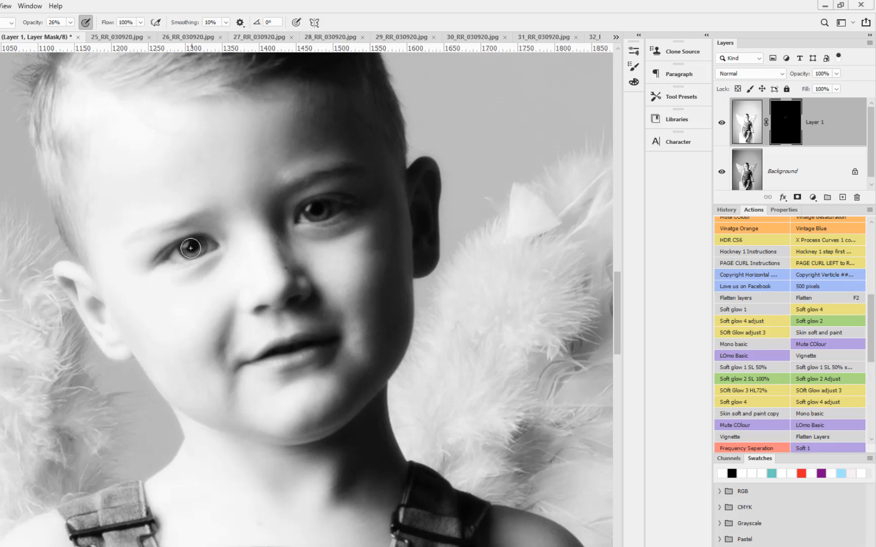
pyautogui.moveTo(315, 215)
pyautogui.mouseDown()
pyautogui.moveTo(312, 205)
pyautogui.moveTo(321, 209)
pyautogui.mouseUp()
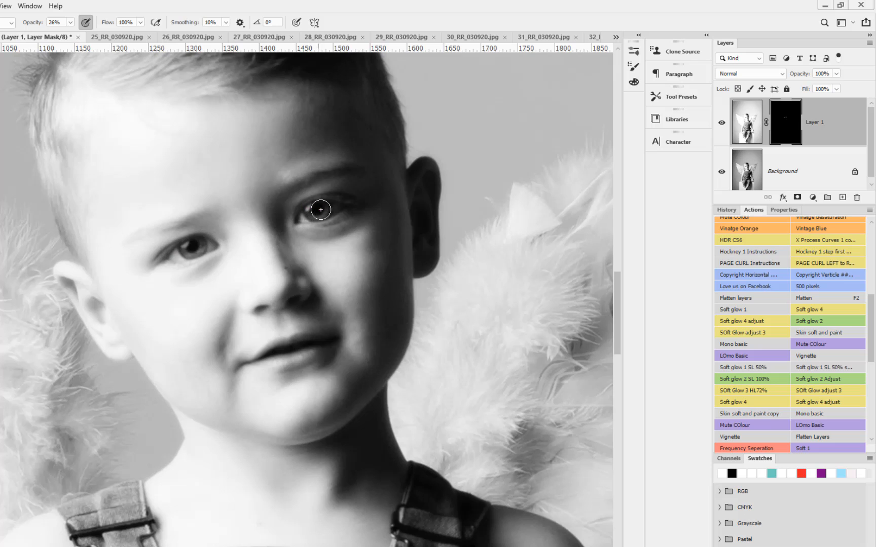
# Flatten the eye-brightening layer into the background, then save and close 24_RR_030920.jpg.
pyautogui.press('F2')
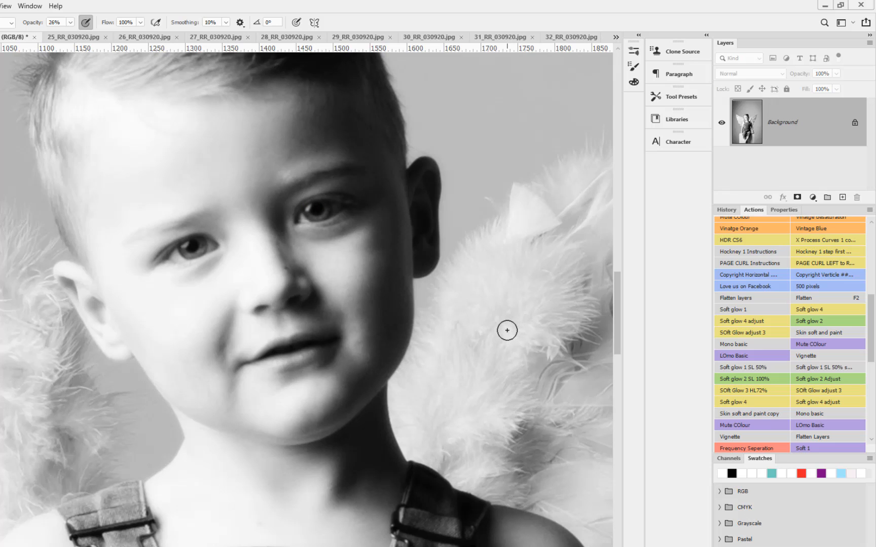
pyautogui.hotkey('ctrl', 'w')
pyautogui.click(280, 246)
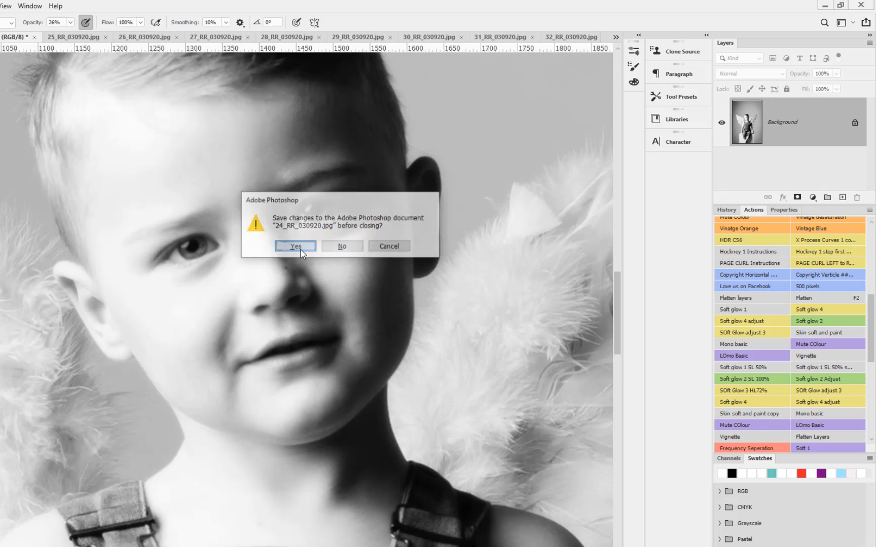
pyautogui.click(408, 182)
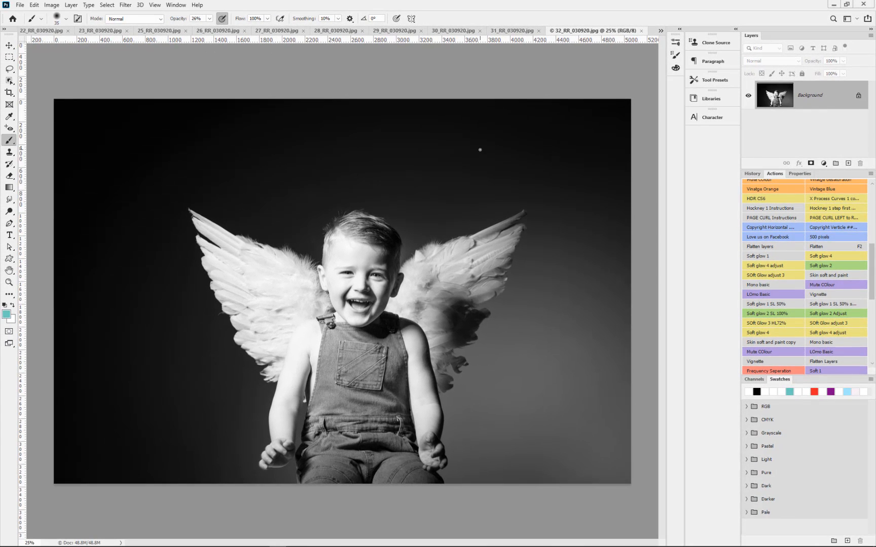
# Run the Soft glow 1 action on 32_RR_030920.jpg and switch the Crop tool to W x H x Resolution with cleared values.
pyautogui.click(779, 254)
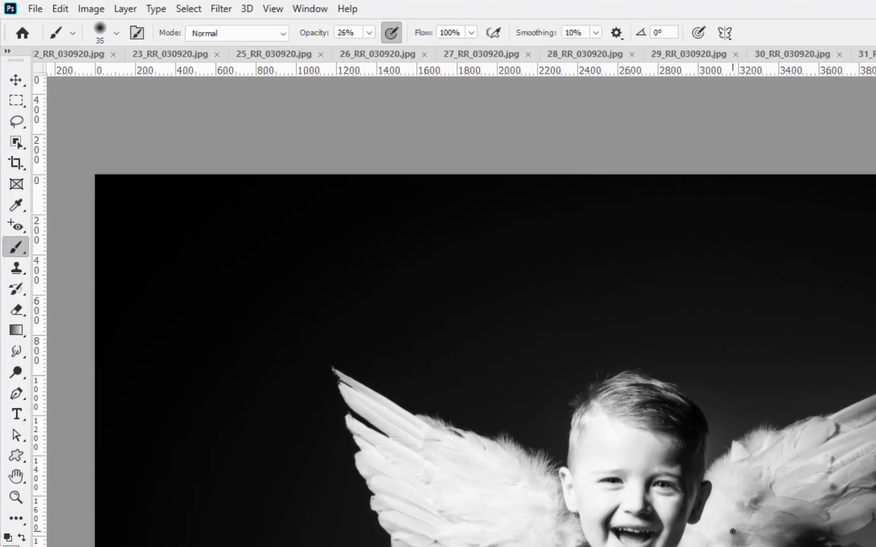
pyautogui.press('c')
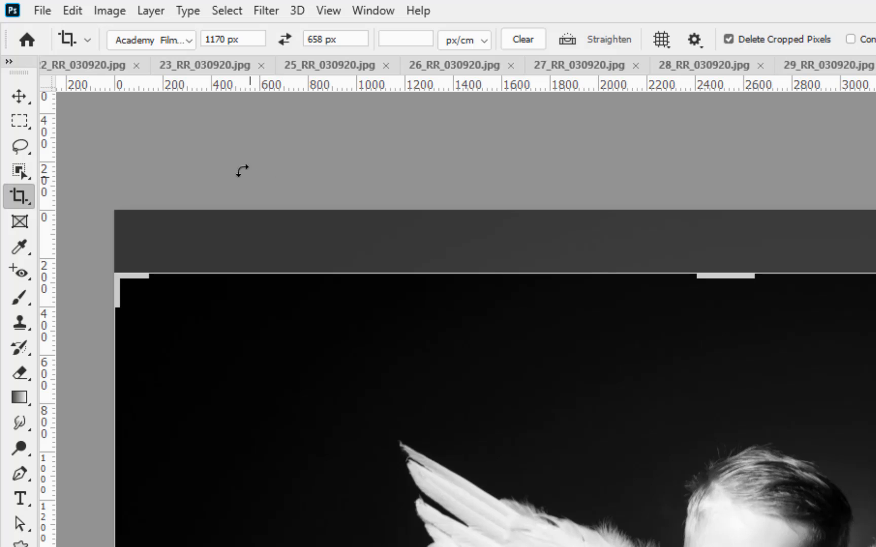
pyautogui.click(185, 41)
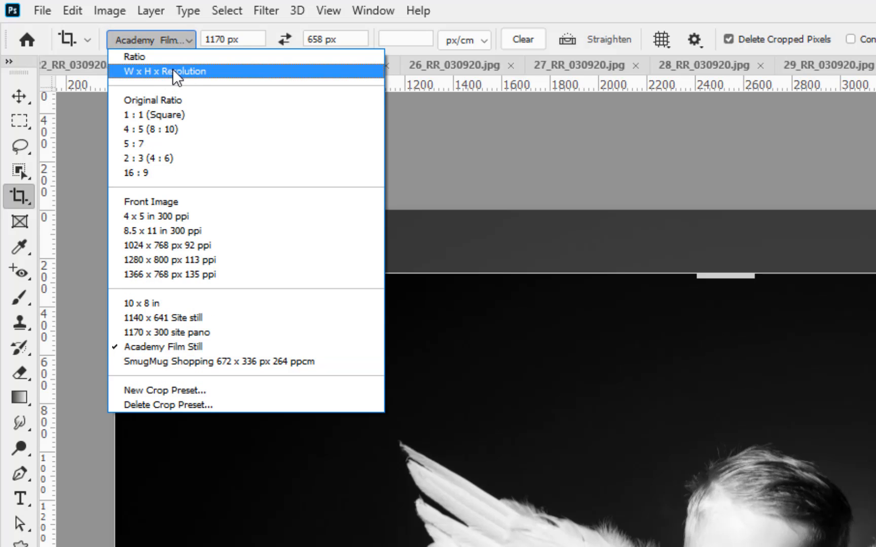
pyautogui.click(177, 72)
pyautogui.click(531, 39)
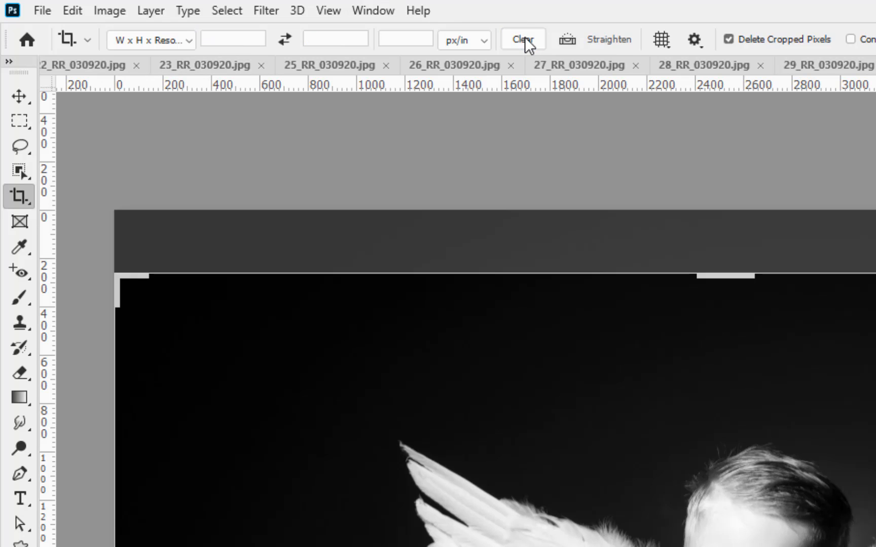
pyautogui.click(29, 101)
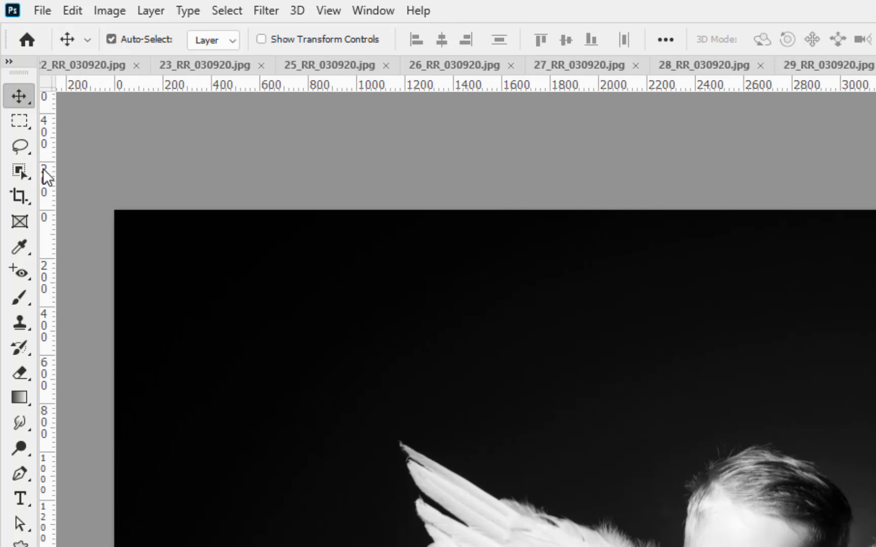
pyautogui.click(20, 201)
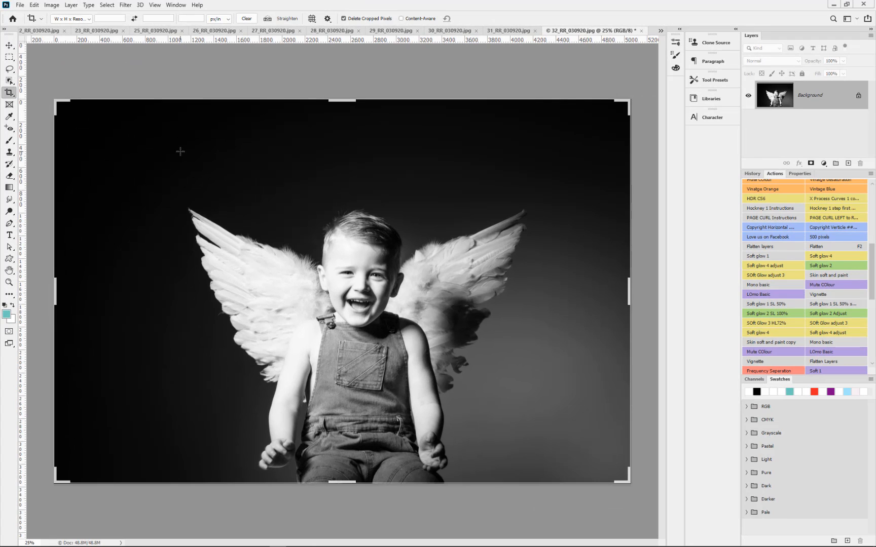
# Crop the photo to a nearly square frame closely around the boy and his wings.
pyautogui.moveTo(157, 126); pyautogui.dragTo(513, 485)
pyautogui.moveTo(430, 400); pyautogui.dragTo(408, 399)
pyautogui.moveTo(519, 114); pyautogui.dragTo(535, 102)
pyautogui.moveTo(470, 161); pyautogui.dragTo(473, 164)
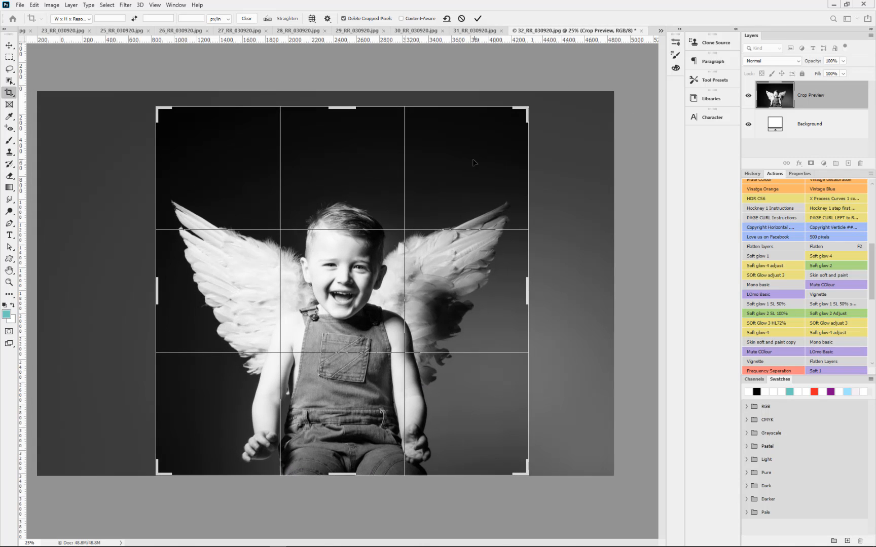
pyautogui.press('Return')
# Save the cropped 32_RR_030920.jpg and close it.
pyautogui.hotkey('ctrl', 'w')
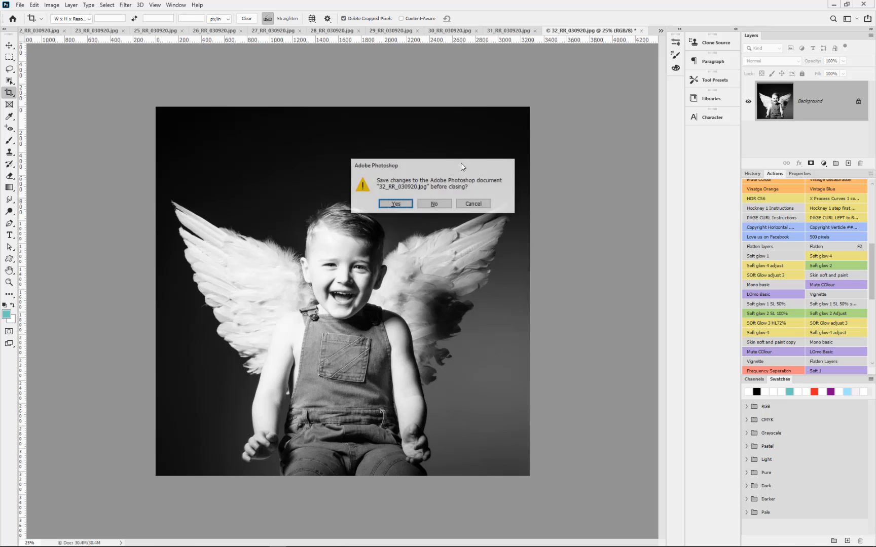
pyautogui.click(404, 205)
pyautogui.click(502, 152)
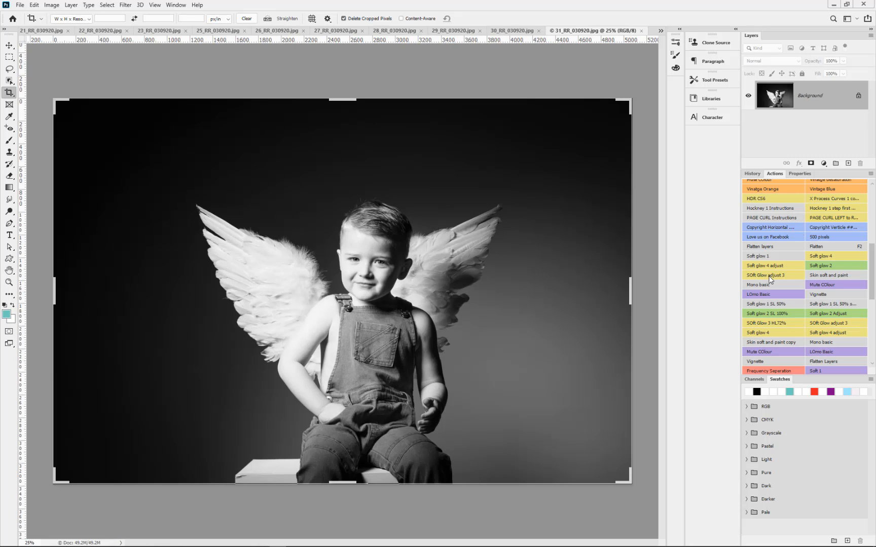
# Run the Soft glow 2 action on 31_RR_030920.jpg and restore the boy's shadowed side with the Eraser set to Erase to History.
pyautogui.click(829, 264)
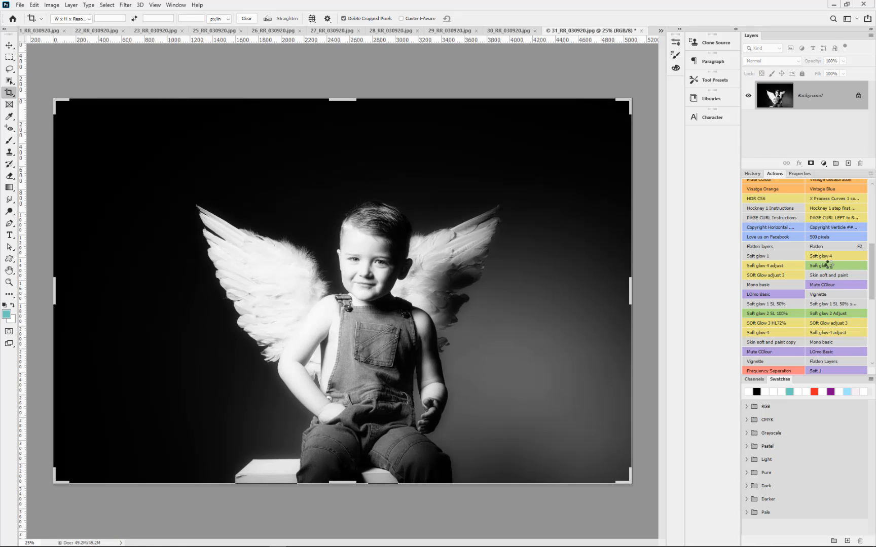
pyautogui.press('e')
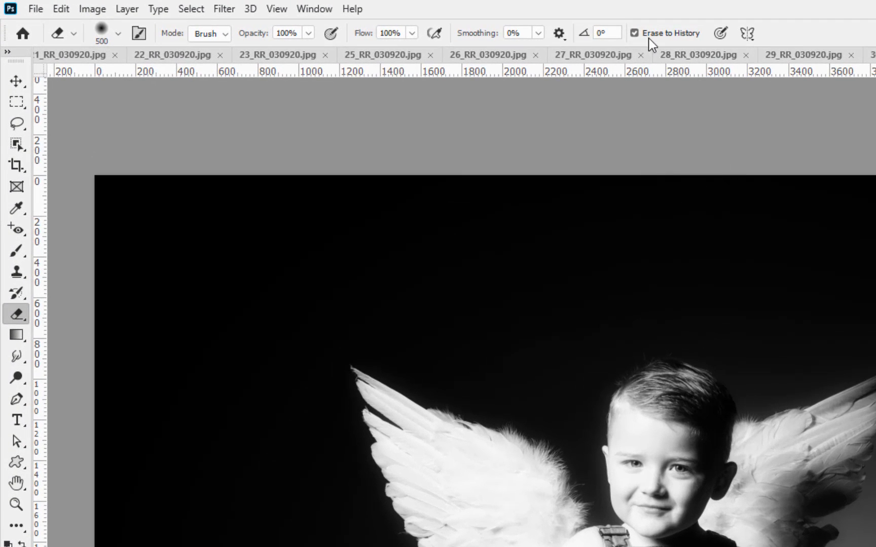
pyautogui.moveTo(711, 430)
pyautogui.mouseDown()
pyautogui.moveTo(713, 479)
pyautogui.moveTo(699, 539)
pyautogui.moveTo(710, 419)
pyautogui.moveTo(695, 516)
pyautogui.mouseUp()
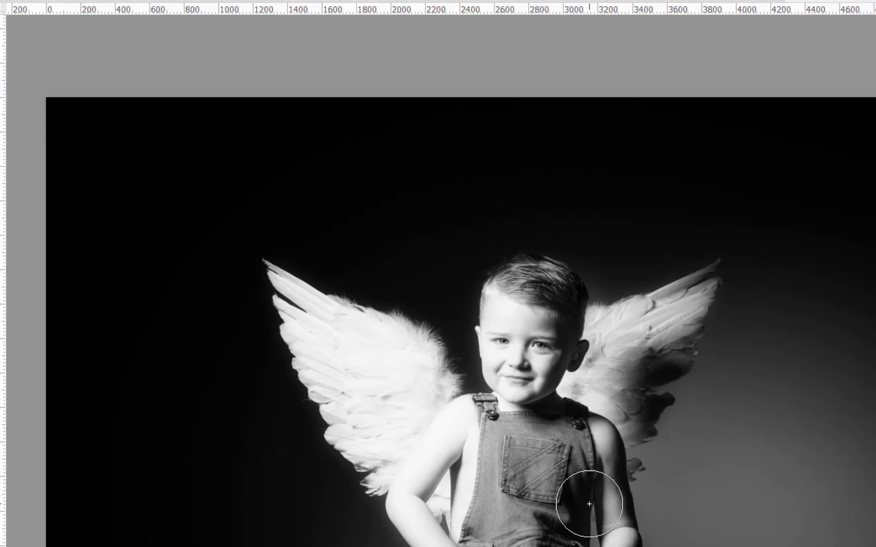
# Save the retouched 31_RR_030920.jpg and close it.
pyautogui.hotkey('ctrl', 'w')
pyautogui.click(460, 174)
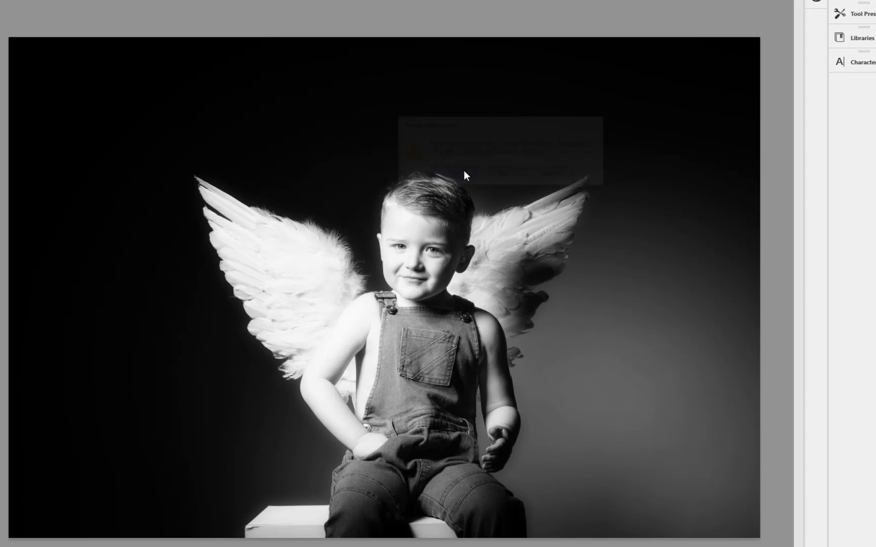
pyautogui.click(588, 103)
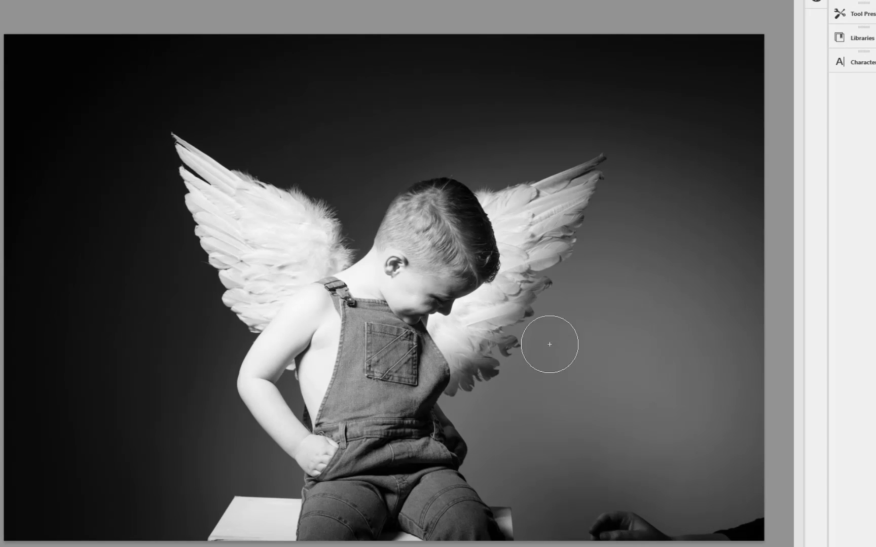
# Outline the stray hand and arm in the photo's lower corner with a 5 px feathered Lasso and replace them with backdrop.
pyautogui.press('c')
pyautogui.moveTo(32, 58); pyautogui.dragTo(756, 502)
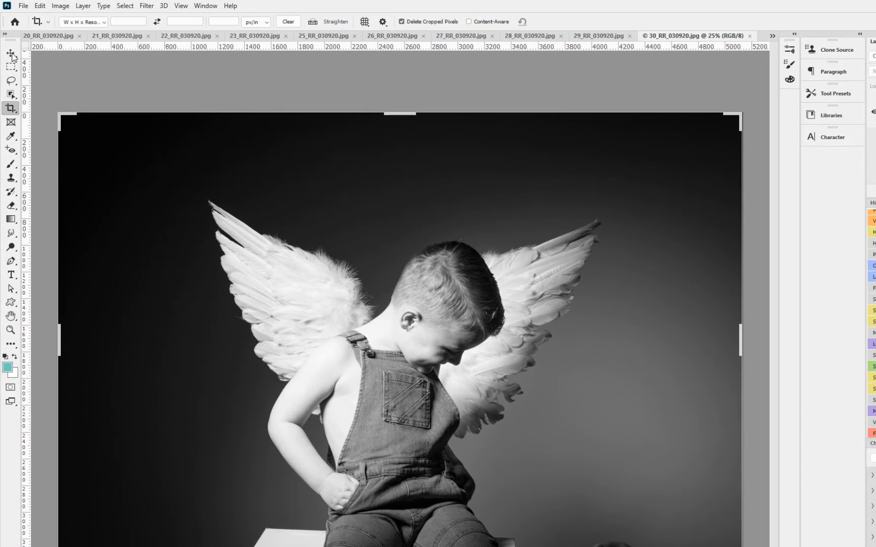
pyautogui.click(11, 80)
pyautogui.moveTo(569, 546); pyautogui.dragTo(634, 530)
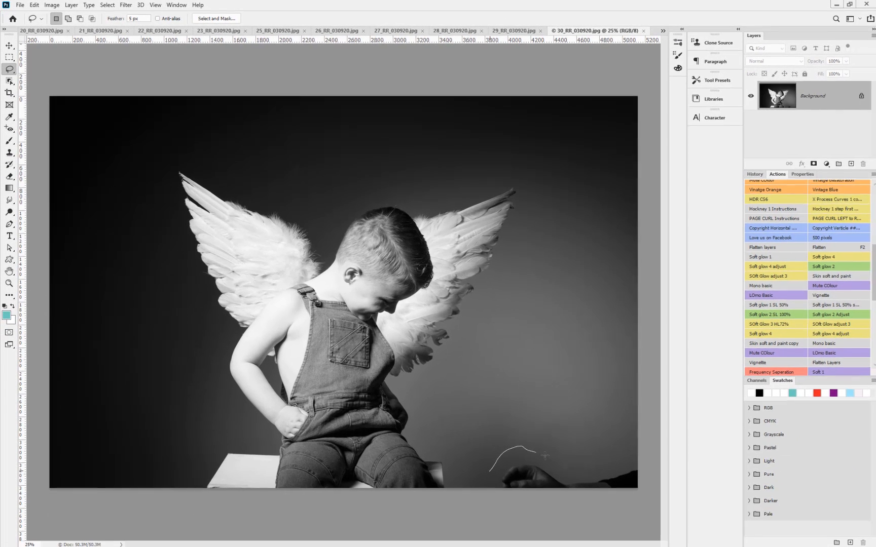
pyautogui.moveTo(545, 456)
pyautogui.mouseDown()
pyautogui.moveTo(605, 459)
pyautogui.moveTo(648, 477)
pyautogui.mouseUp()
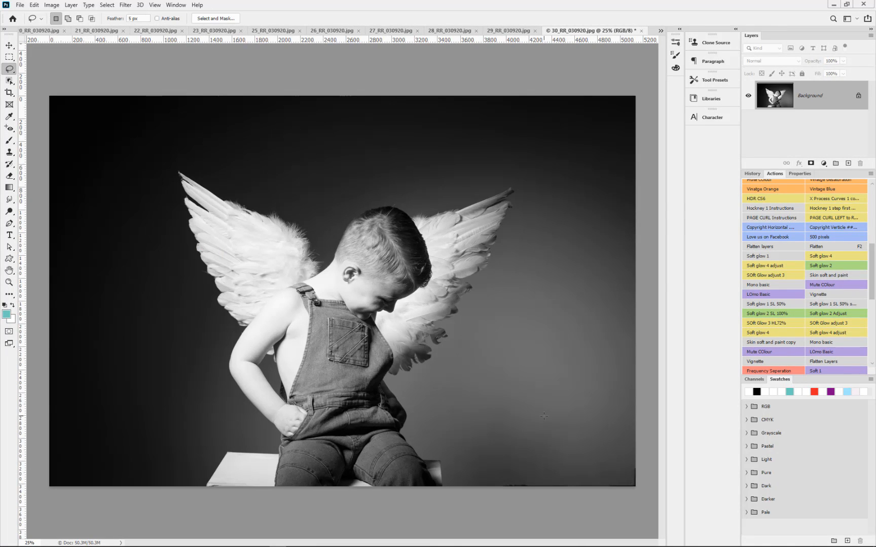
# Run the Soft glow 2 action on 30_RR_030920.jpg, then save it as a quality 9 progressive JPEG and close it.
pyautogui.click(815, 264)
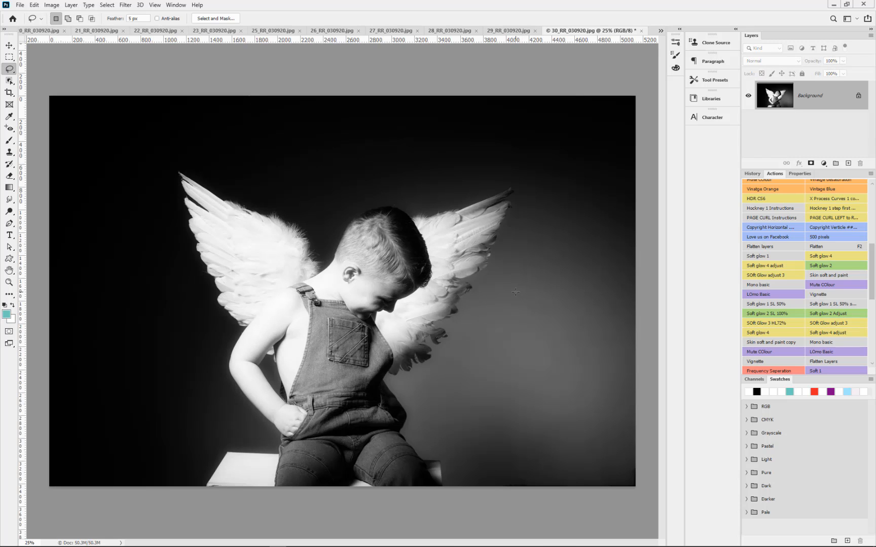
pyautogui.press('e')
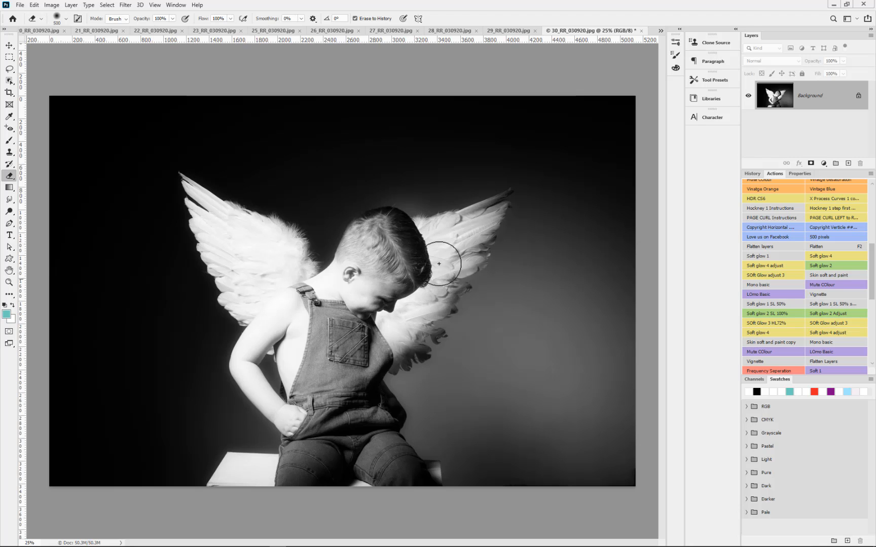
pyautogui.hotkey('ctrl', 'w')
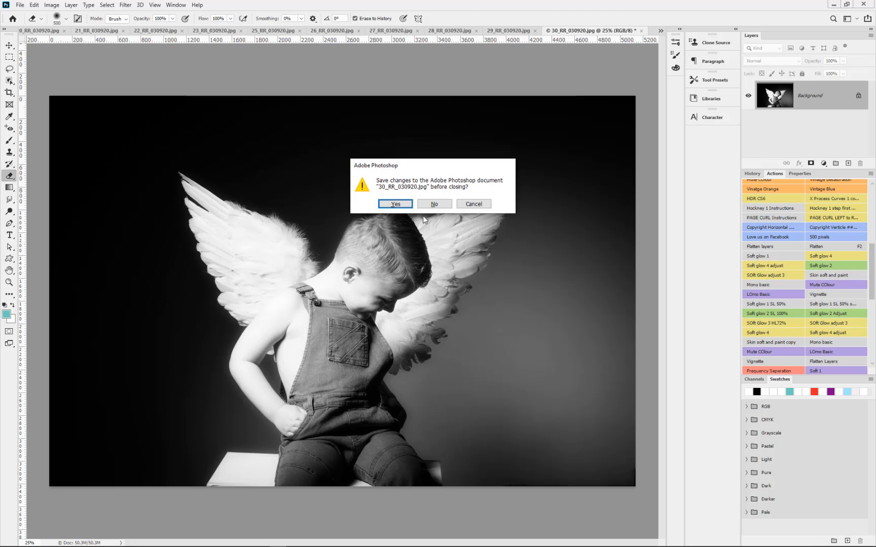
pyautogui.click(395, 204)
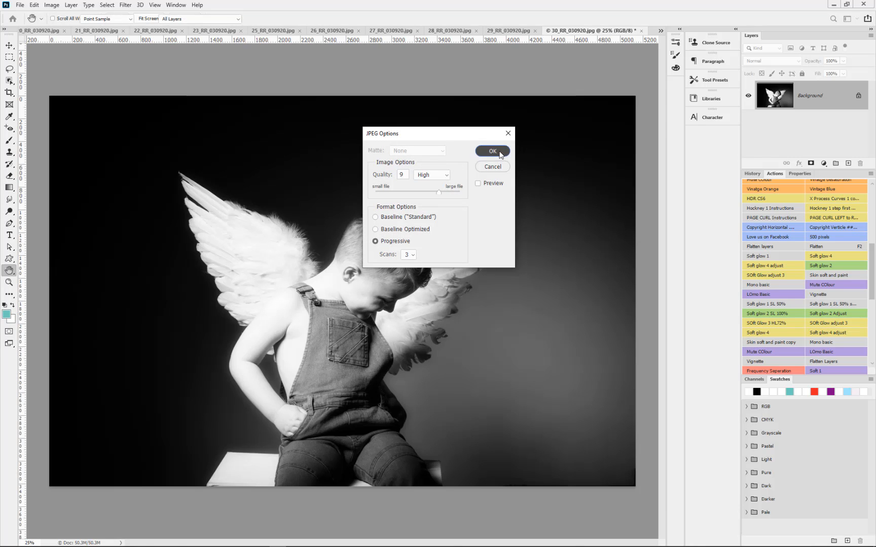
pyautogui.click(498, 151)
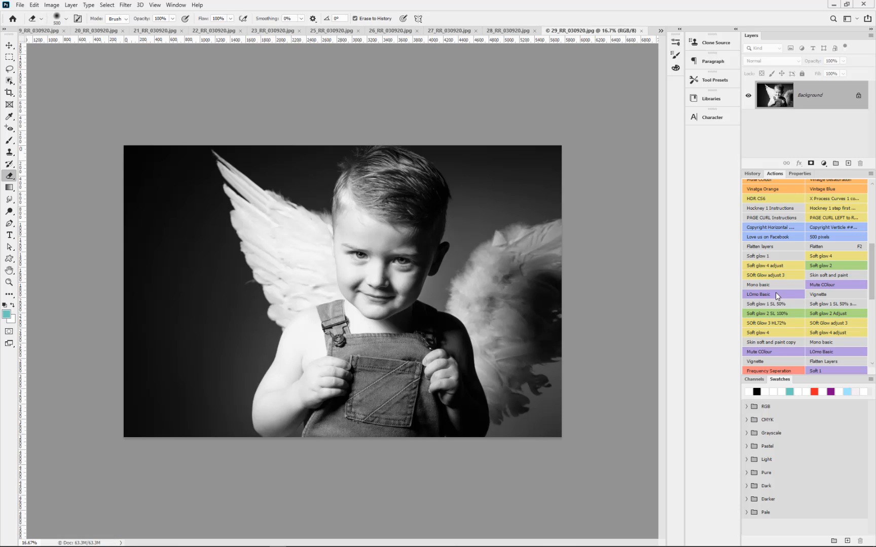
# Run the Soft glow 1 action on 29_RR_030920.jpg, then save it as a quality 9 progressive JPEG and close it.
pyautogui.click(766, 254)
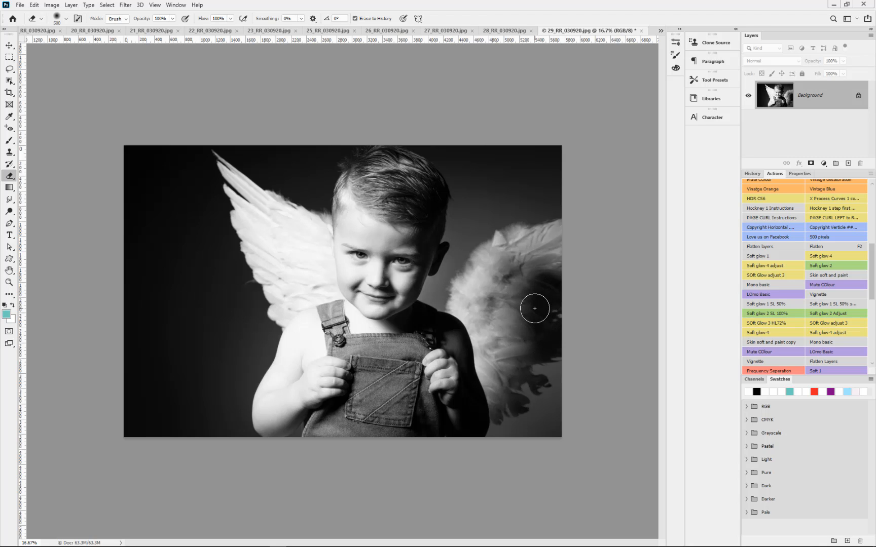
pyautogui.hotkey('ctrl', 'w')
pyautogui.click(394, 206)
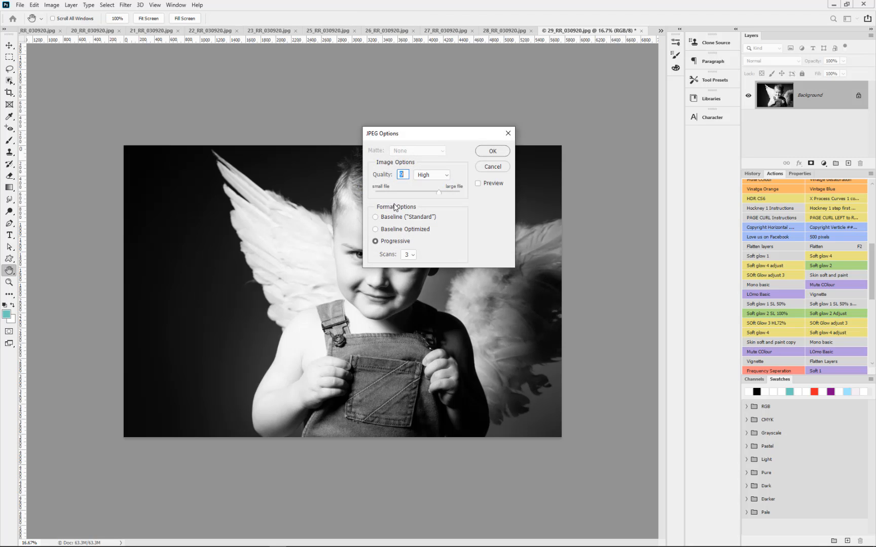
pyautogui.click(501, 151)
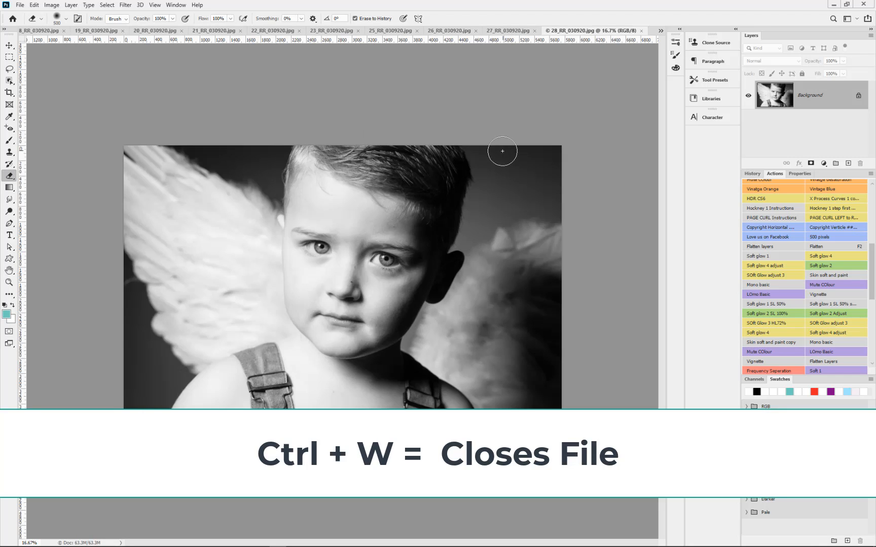
# Run the Soft glow 2 action on 28_RR_030920.jpg and restore the shadowed wing's detail with the Eraser set to Erase to History.
pyautogui.click(819, 268)
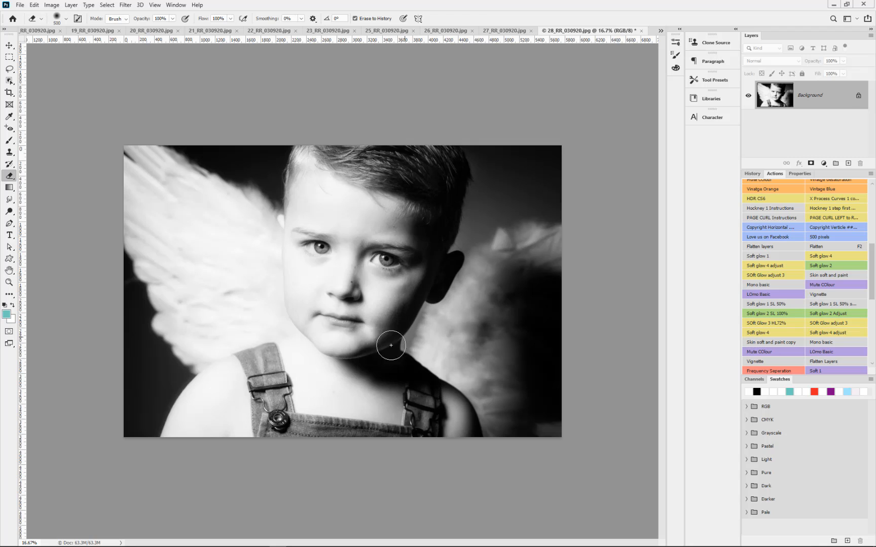
pyautogui.moveTo(544, 278)
pyautogui.mouseDown()
pyautogui.moveTo(516, 252)
pyautogui.moveTo(501, 361)
pyautogui.moveTo(473, 385)
pyautogui.moveTo(483, 347)
pyautogui.mouseUp()
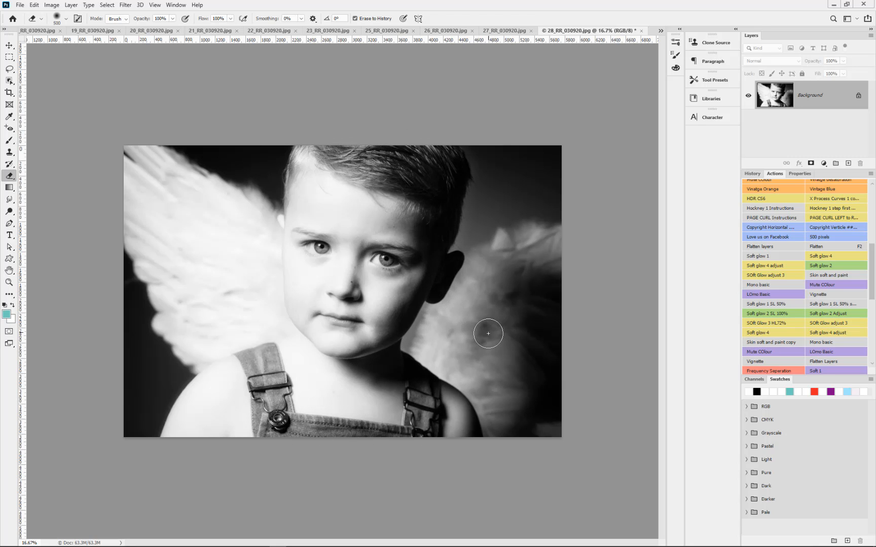
# Save 28_RR_030920.jpg with the JPEG quality at 9 and close it.
pyautogui.hotkey('ctrl', 'w')
pyautogui.click(398, 204)
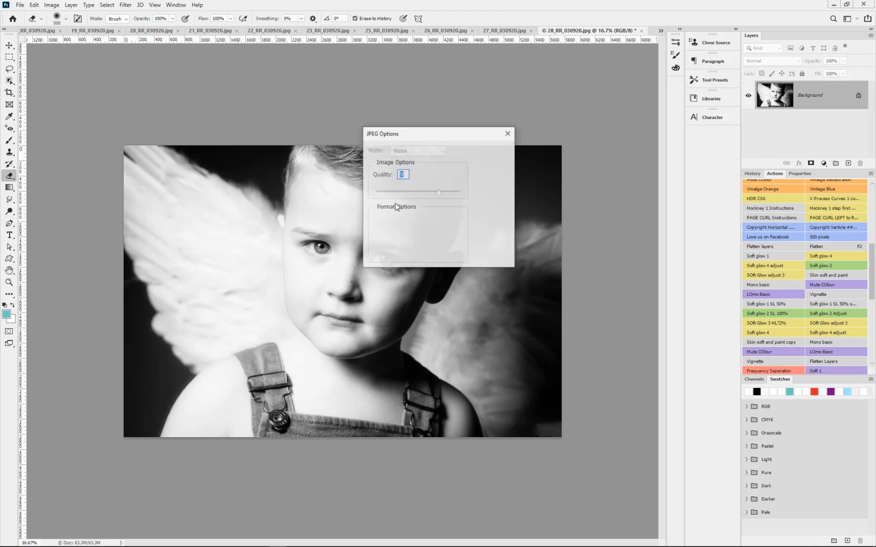
pyautogui.click(491, 151)
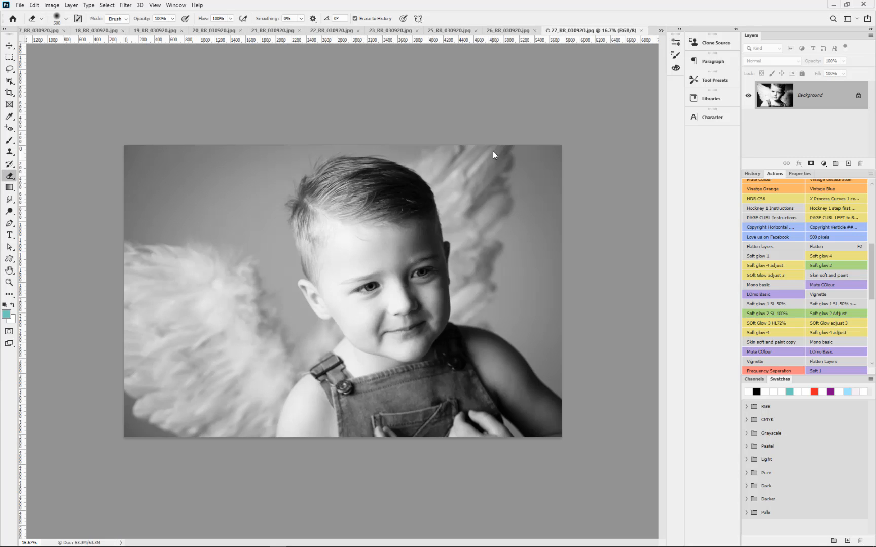
# Run the Soft glow 2 action on 27_RR_030920.jpg.
pyautogui.click(829, 266)
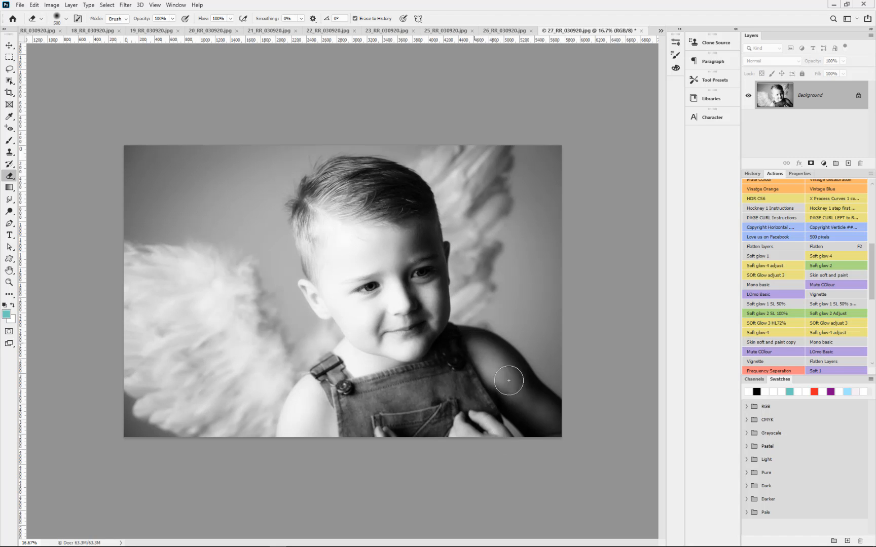
# Erase to History over the shadowed shoulder in 27_RR_030920.jpg, then save it as a quality 9 progressive JPEG and close it.
pyautogui.moveTo(508, 380); pyautogui.dragTo(507, 360)
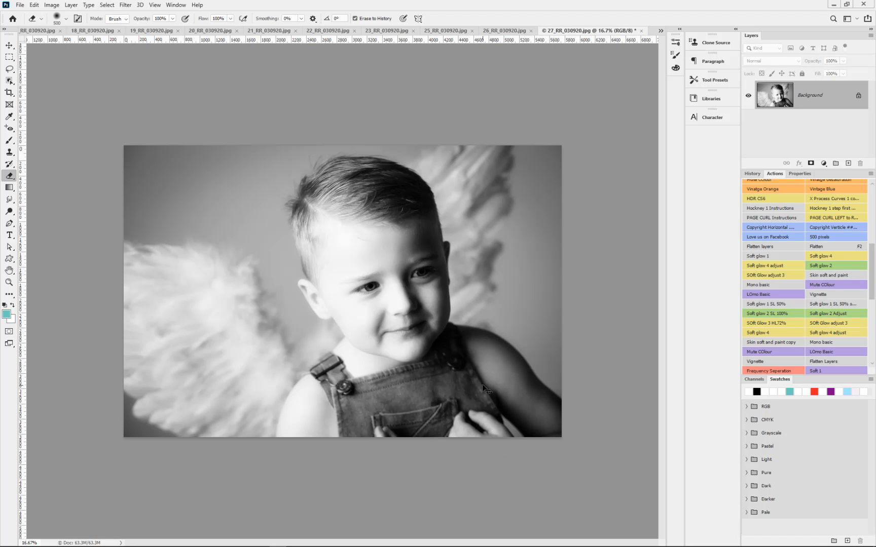
pyautogui.hotkey('ctrl', 'w')
pyautogui.click(398, 202)
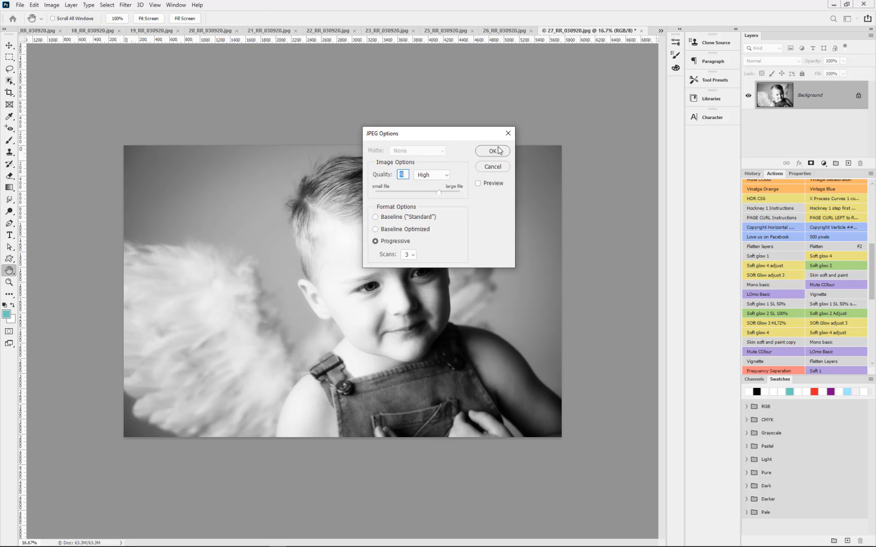
pyautogui.click(499, 150)
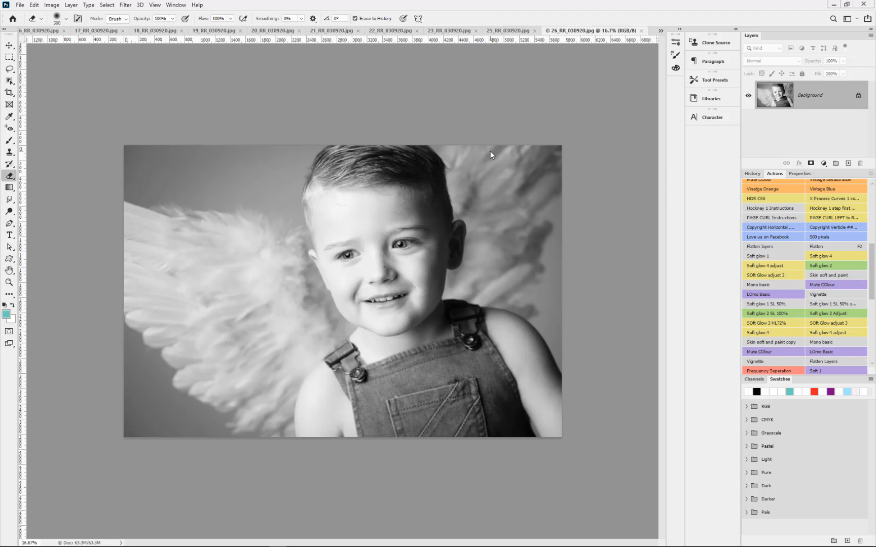
# Run the Soft glow 2 action on 26_RR_030920.jpg, then save it as a JPEG and close it.
pyautogui.click(824, 269)
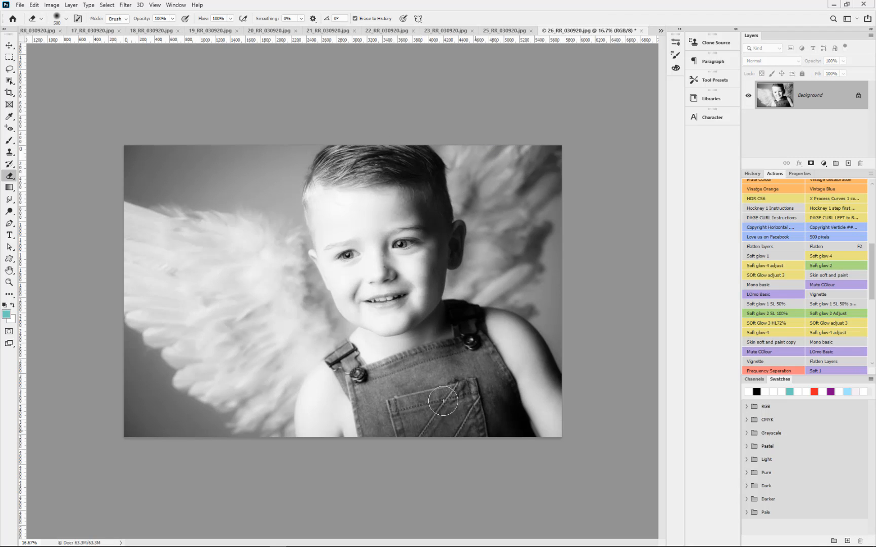
pyautogui.hotkey('ctrl', 'w')
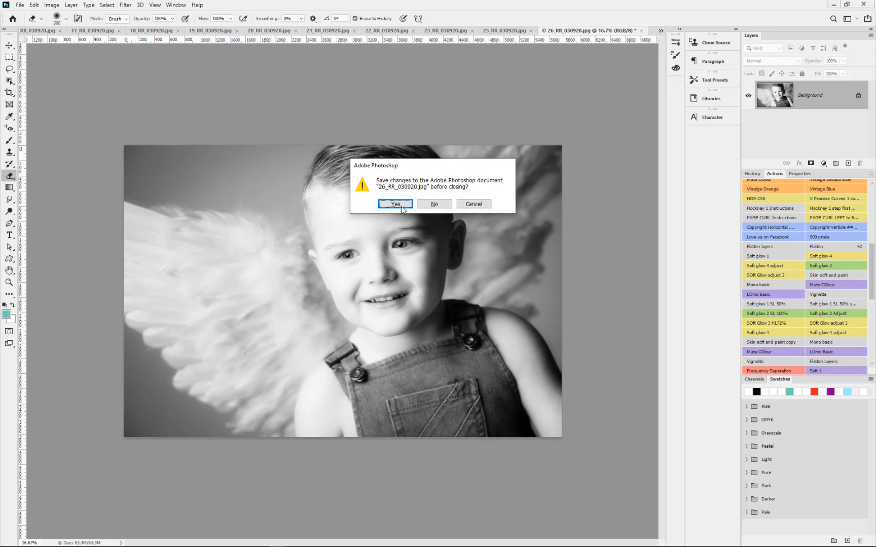
pyautogui.click(401, 203)
pyautogui.click(493, 152)
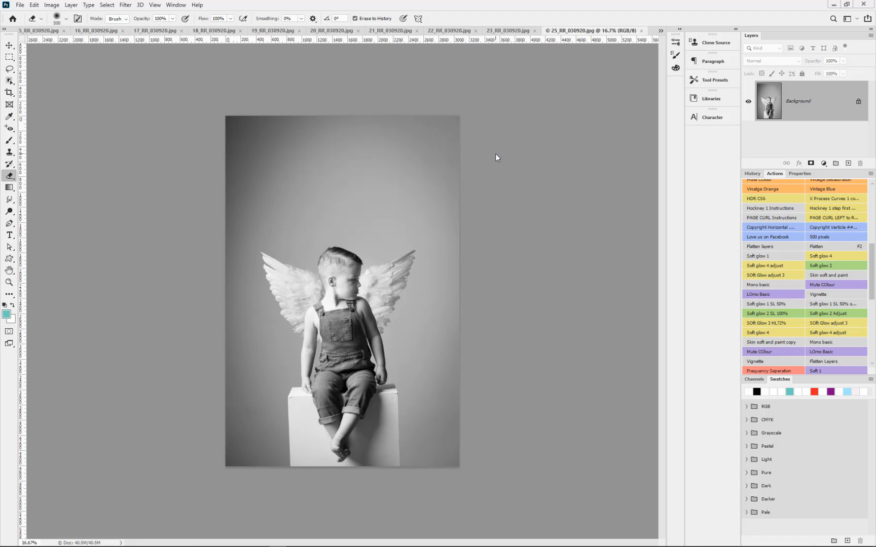
# Crop 25_RR_030920.jpg, rotating the image slightly to straighten the white box and extending the frame below the photo's lower edge.
pyautogui.press('c')
pyautogui.moveTo(493, 107); pyautogui.dragTo(494, 108)
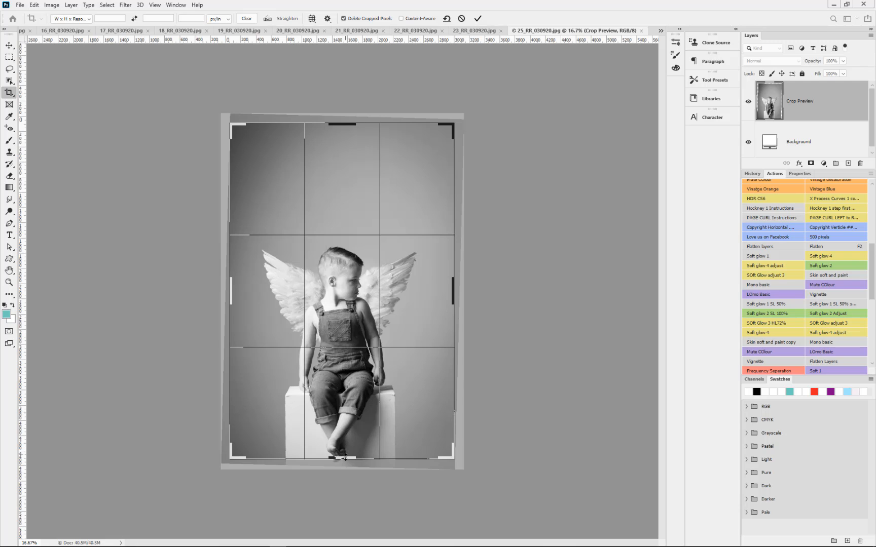
pyautogui.moveTo(345, 458); pyautogui.dragTo(344, 465)
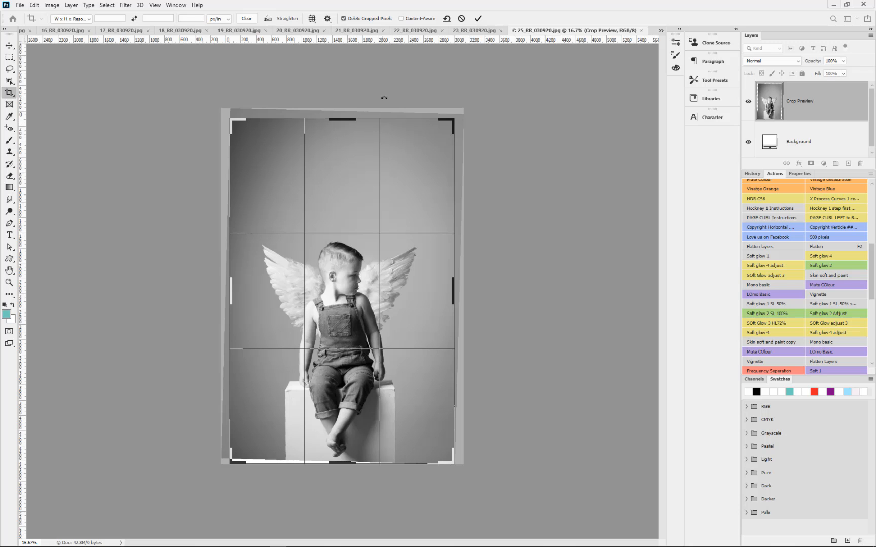
pyautogui.moveTo(384, 98); pyautogui.dragTo(388, 99)
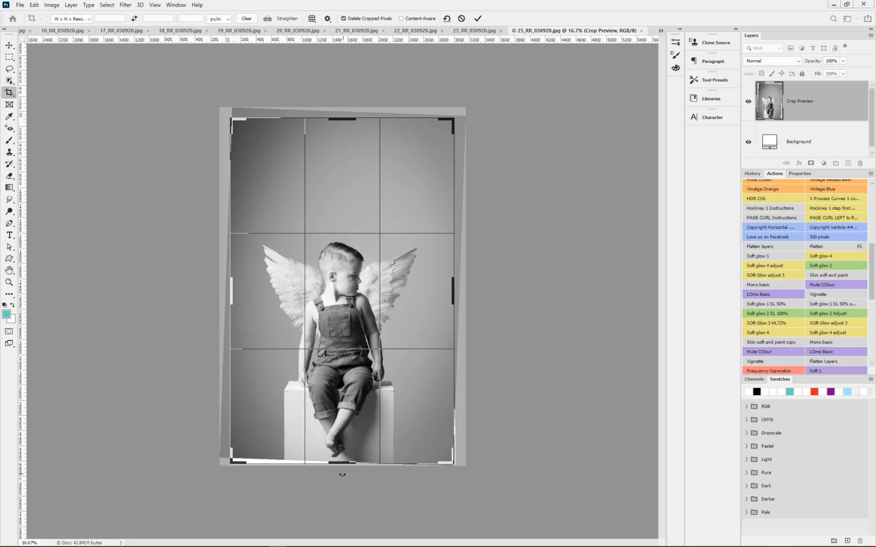
pyautogui.moveTo(342, 466); pyautogui.dragTo(344, 468)
pyautogui.doubleClick(402, 406)
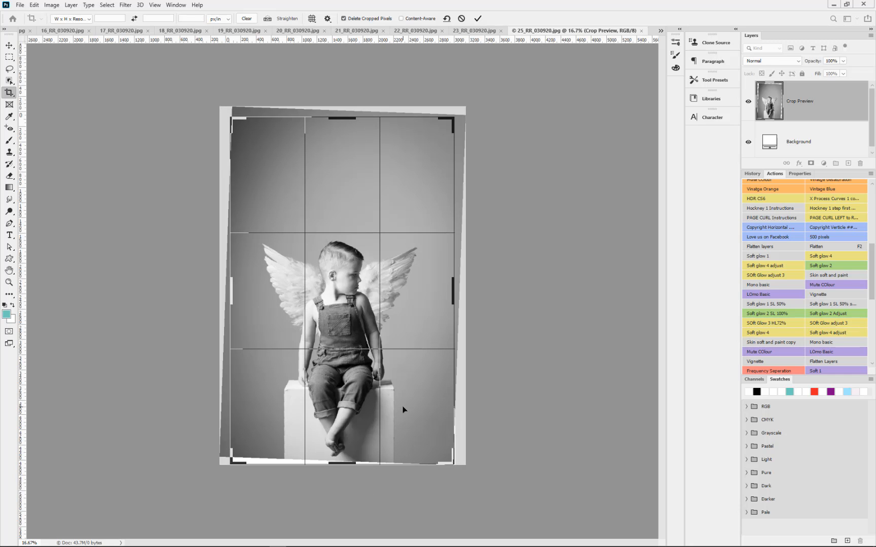
# Marquee-select and fill the white gaps at the photo's lower-right edge, bottom-left corner and bottom edge beside the box.
pyautogui.scroll(2, 284, 504)
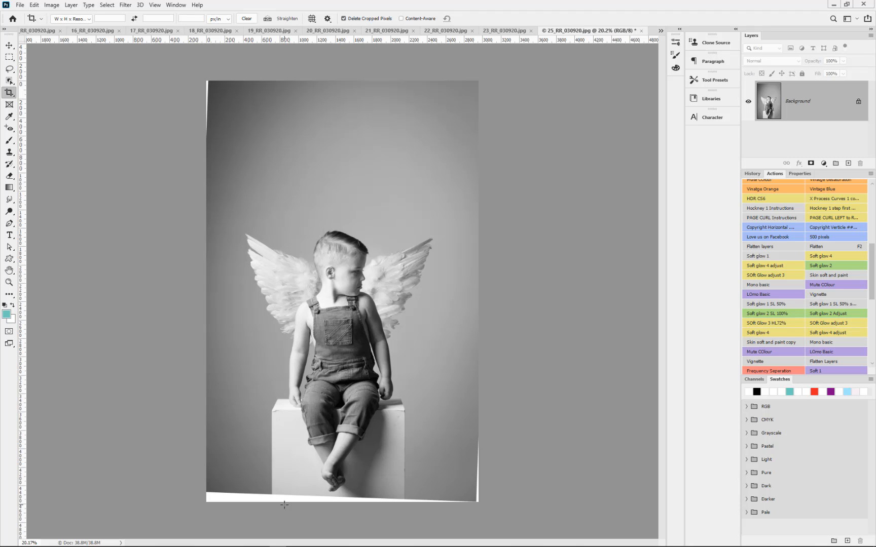
pyautogui.press('m')
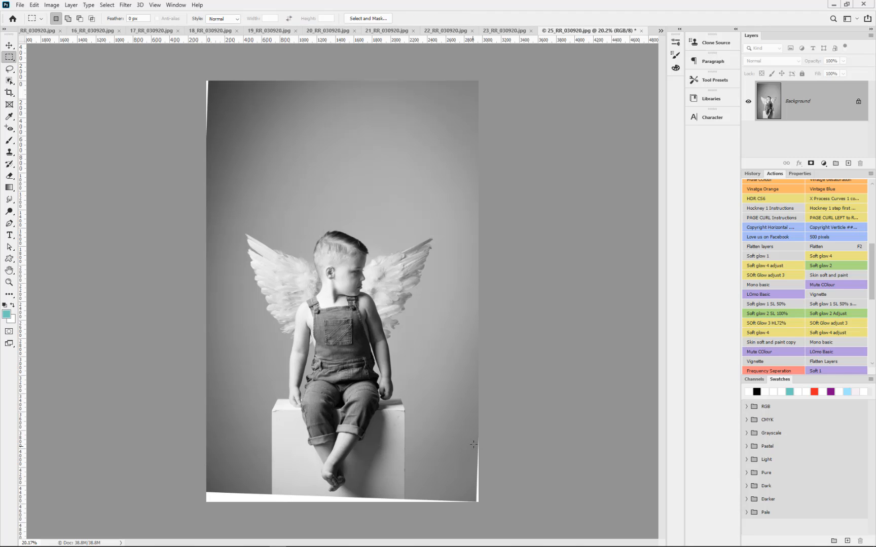
pyautogui.moveTo(470, 404); pyautogui.dragTo(499, 524)
pyautogui.hotkey('shift', 'F5')
pyautogui.press('Return')
pyautogui.moveTo(198, 488); pyautogui.dragTo(277, 512)
pyautogui.hotkey('shift', 'F5')
pyautogui.press('Return')
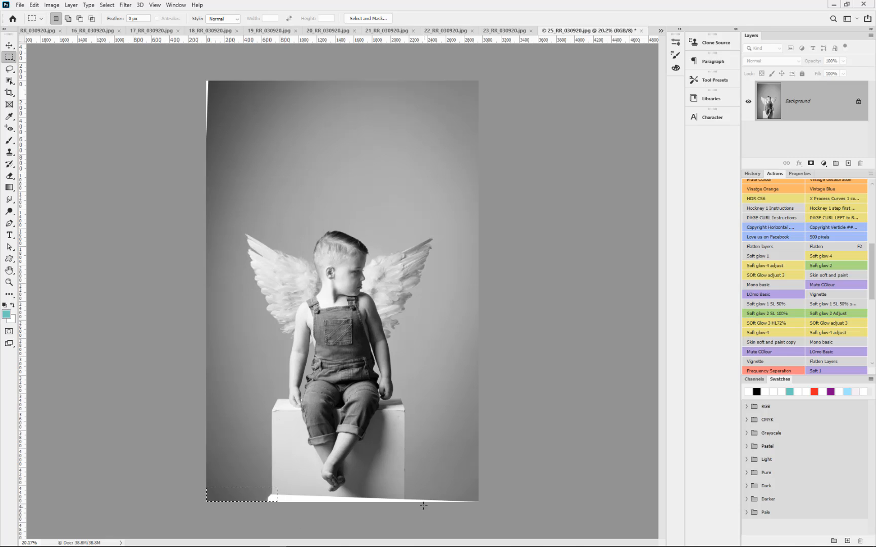
pyautogui.moveTo(399, 496); pyautogui.dragTo(533, 507)
pyautogui.hotkey('shift', 'F5')
pyautogui.press('Return')
# Fill the remaining white strip along the base of the box in two rectangular selections and deselect.
pyautogui.scroll(8, 400, 477)
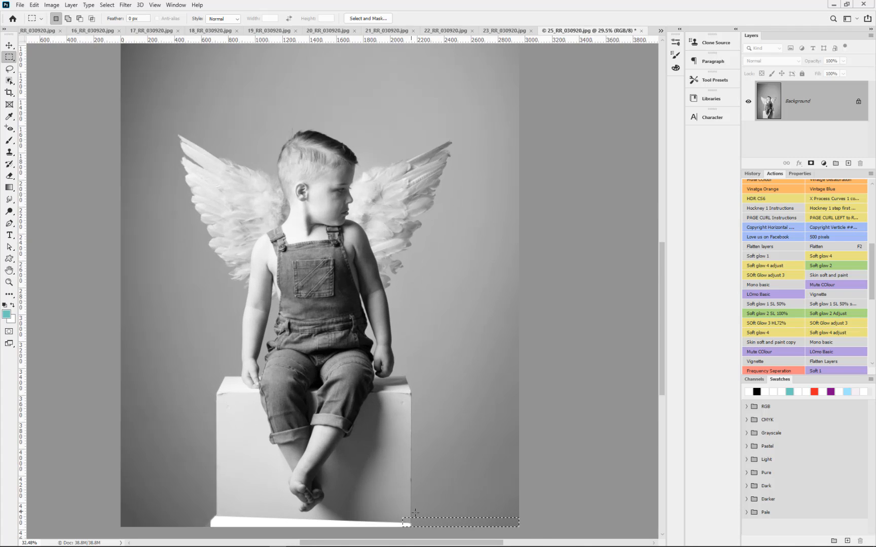
pyautogui.moveTo(400, 477); pyautogui.dragTo(459, 356)
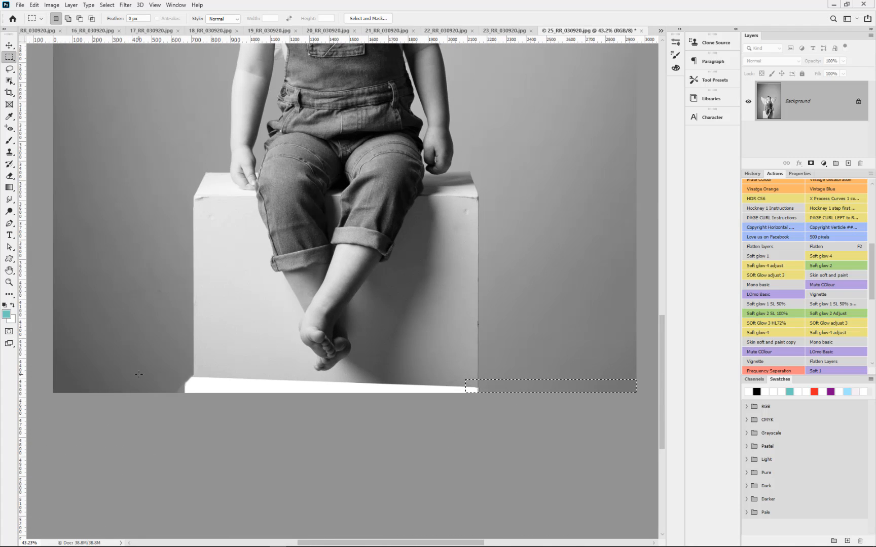
pyautogui.moveTo(149, 378); pyautogui.dragTo(300, 414)
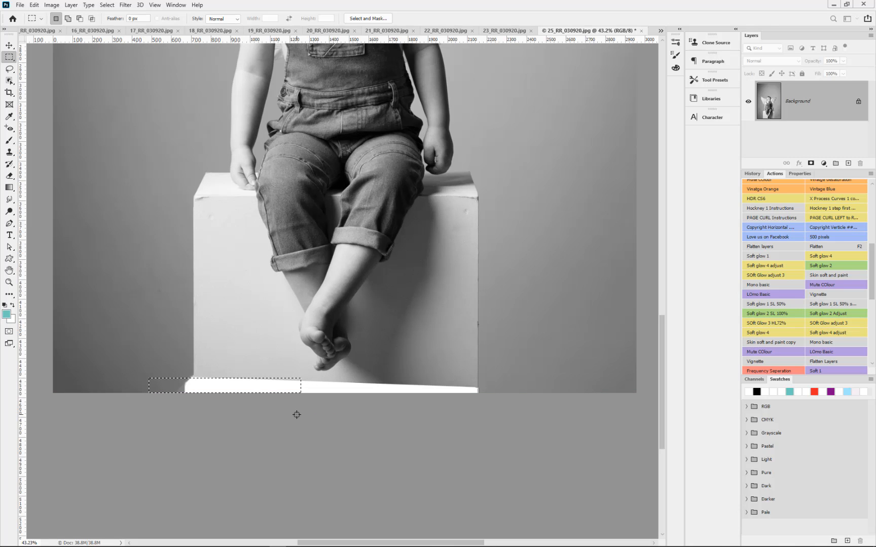
pyautogui.hotkey('ctrl', 'd')
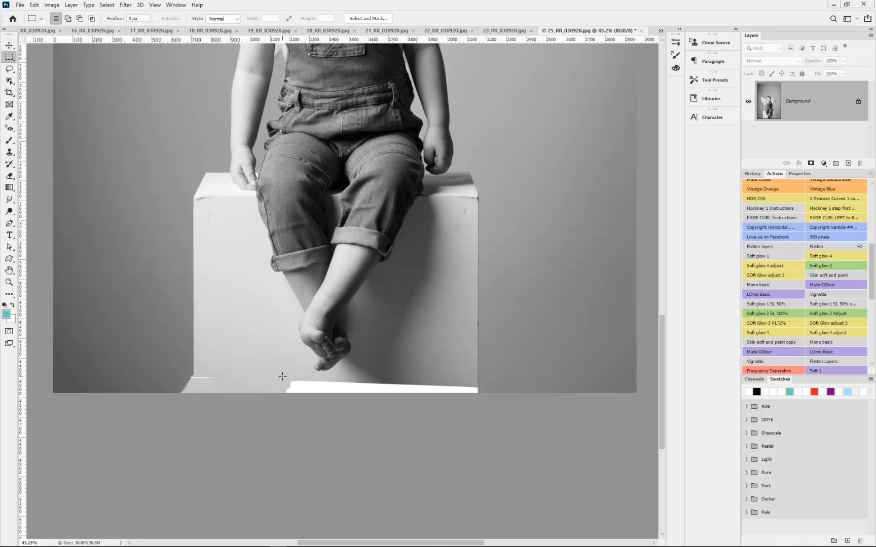
pyautogui.moveTo(283, 378); pyautogui.dragTo(482, 410)
pyautogui.hotkey('shift', 'F5')
pyautogui.press('Return')
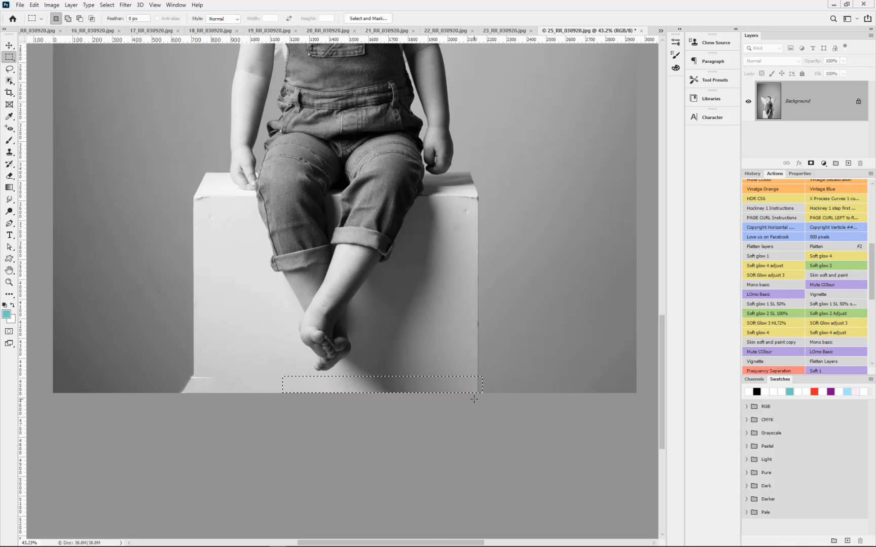
pyautogui.hotkey('ctrl', 'd')
# Clone Stamp over the flared lower-left corner of the box and the white sliver along the photo's upper-left edge.
pyautogui.press('s')
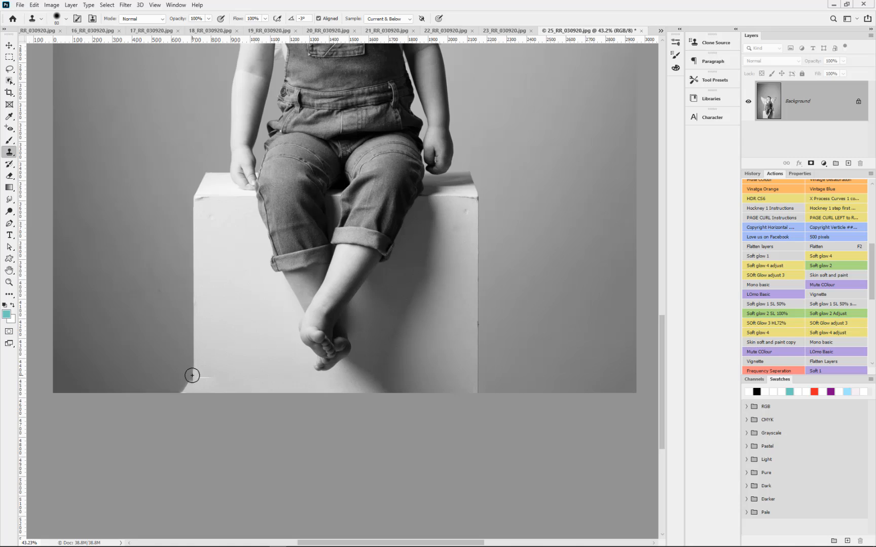
pyautogui.moveTo(193, 375); pyautogui.dragTo(182, 392)
pyautogui.scroll(-3, 205, 353)
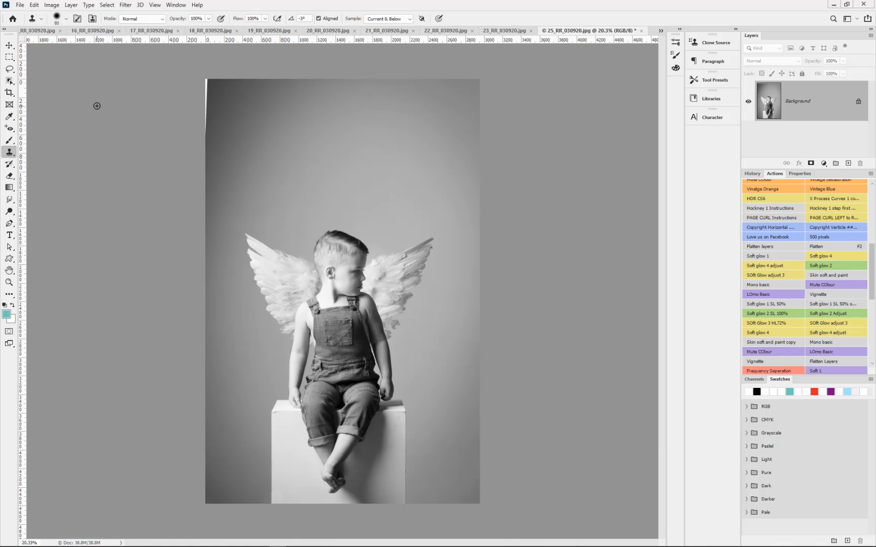
pyautogui.scroll(2, 108, 96)
pyautogui.moveTo(268, 93); pyautogui.dragTo(252, 179)
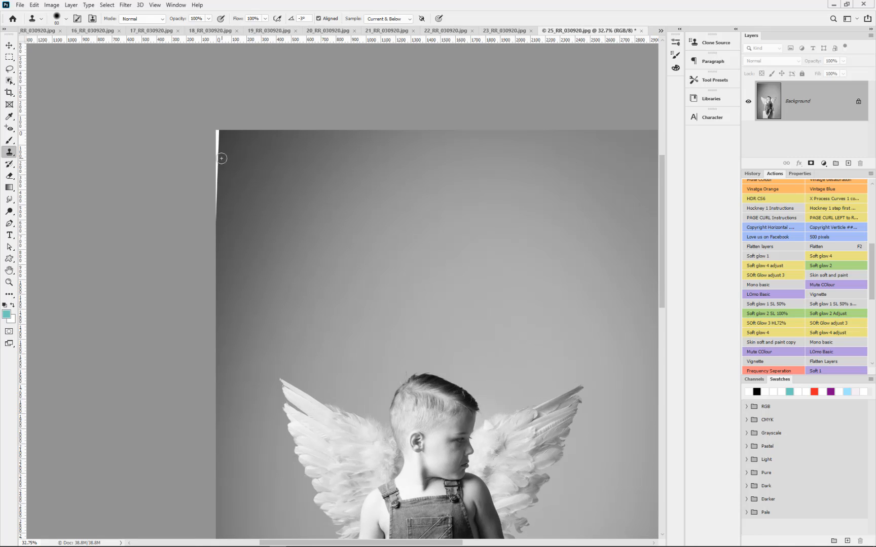
pyautogui.scroll(-2, 332, 226)
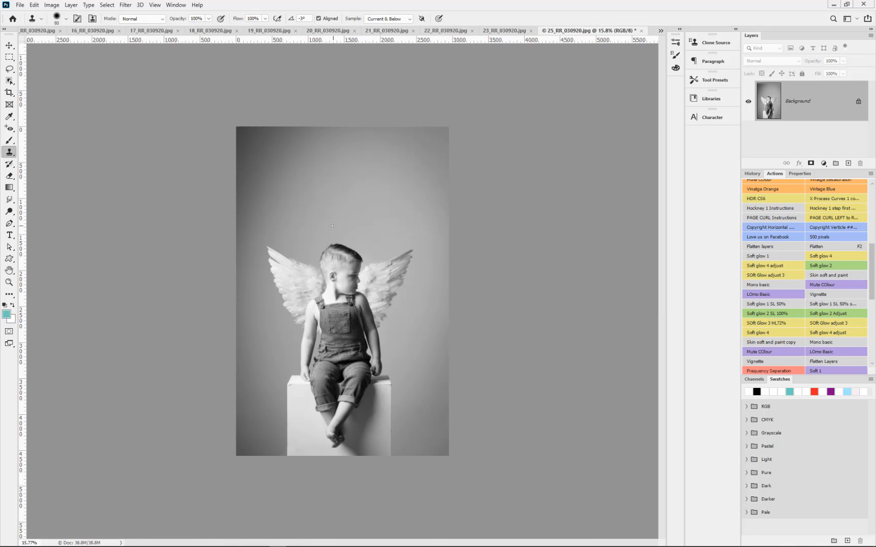
# Run the Soft glow 2 action on 25_RR_030920.jpg and copy the entire canvas.
pyautogui.click(817, 266)
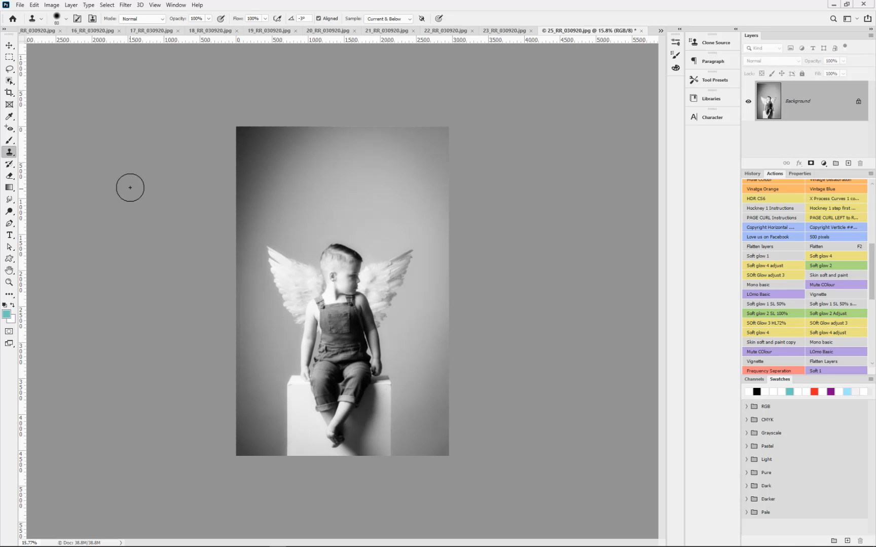
pyautogui.press('e')
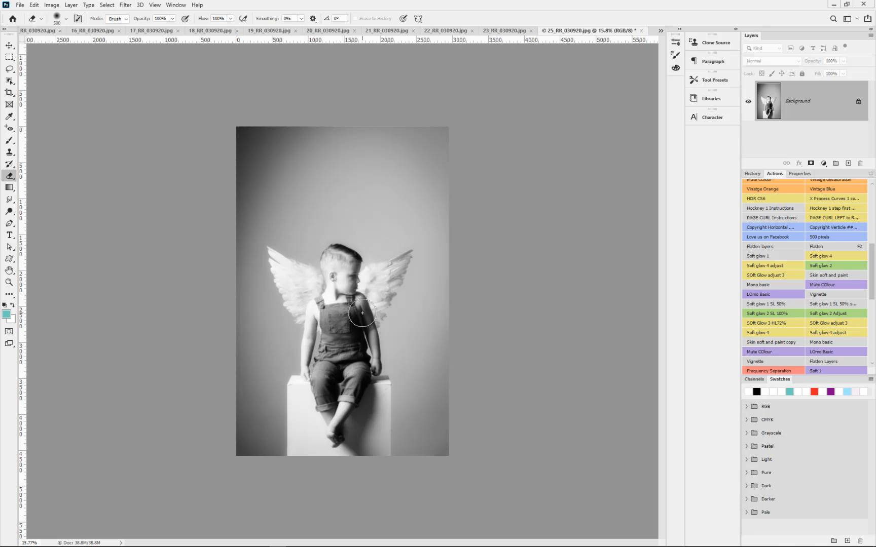
pyautogui.hotkey('ctrl', 'a')
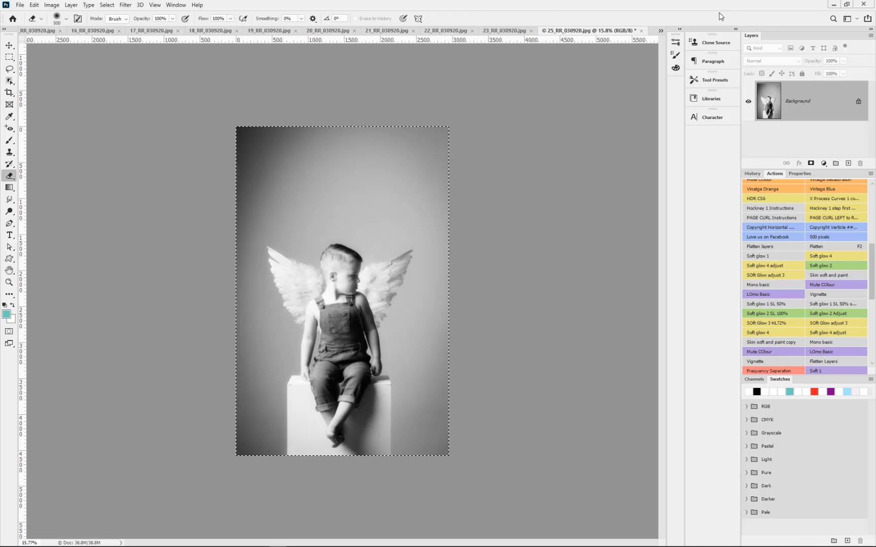
# Revert the photo to the last Clone Stamp history state and paste the copied glow version as a new layer.
pyautogui.click(752, 173)
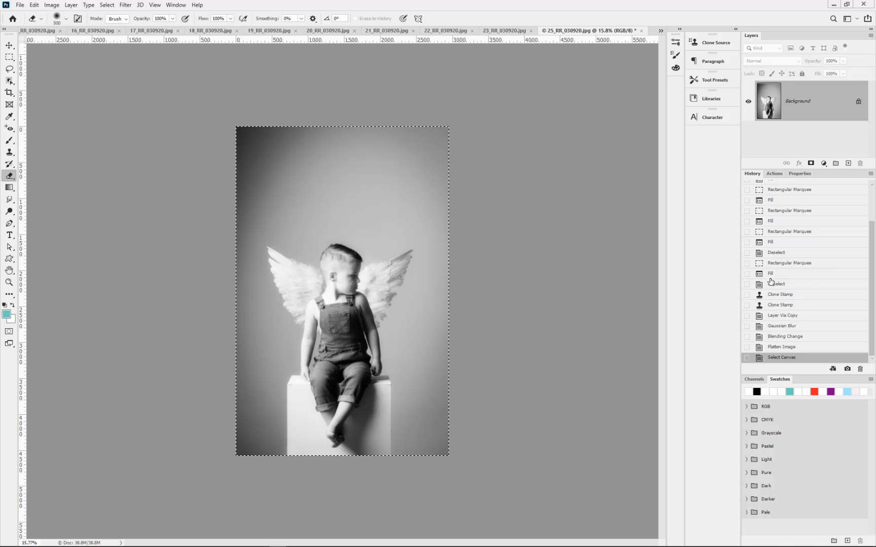
pyautogui.scroll(1, 778, 257)
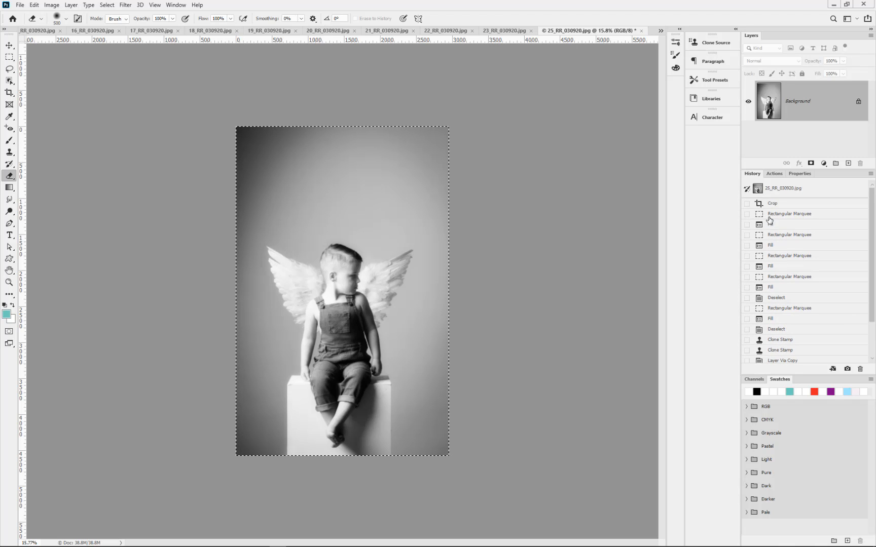
pyautogui.scroll(-1, 766, 225)
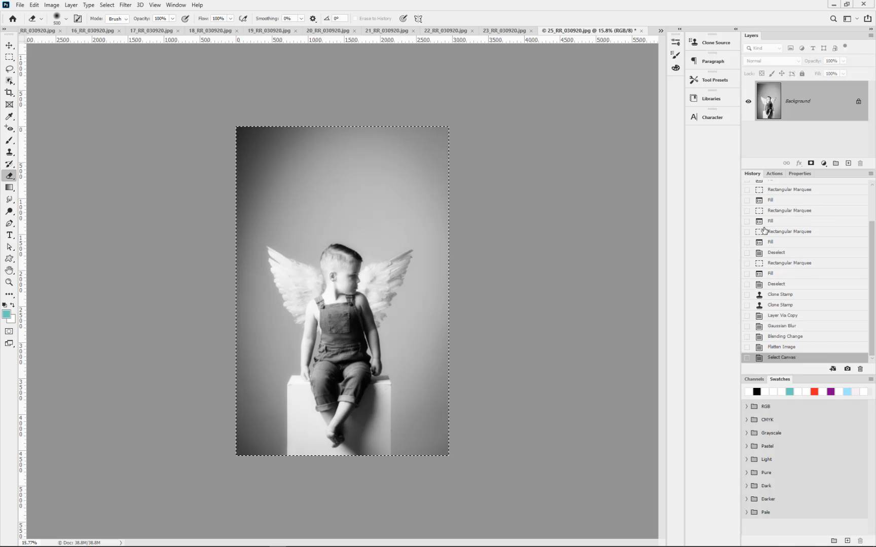
pyautogui.click(776, 305)
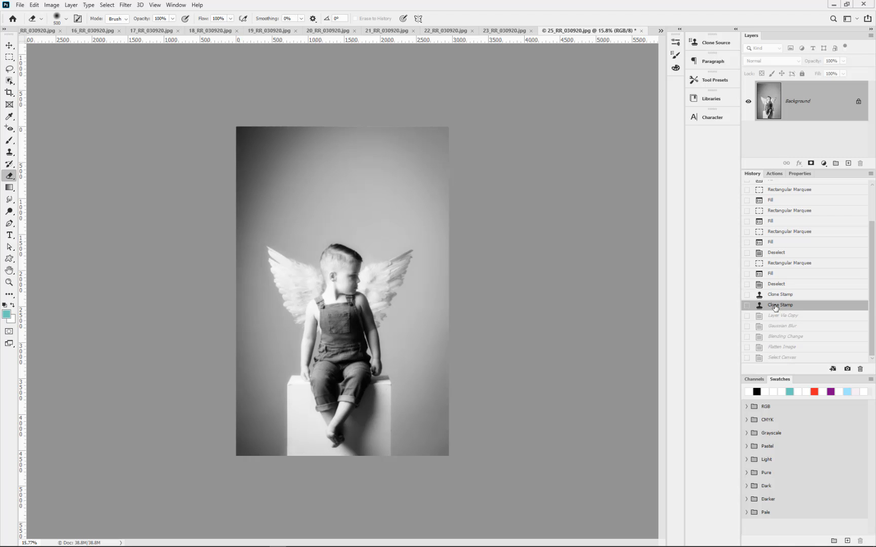
pyautogui.scroll(5, 345, 283)
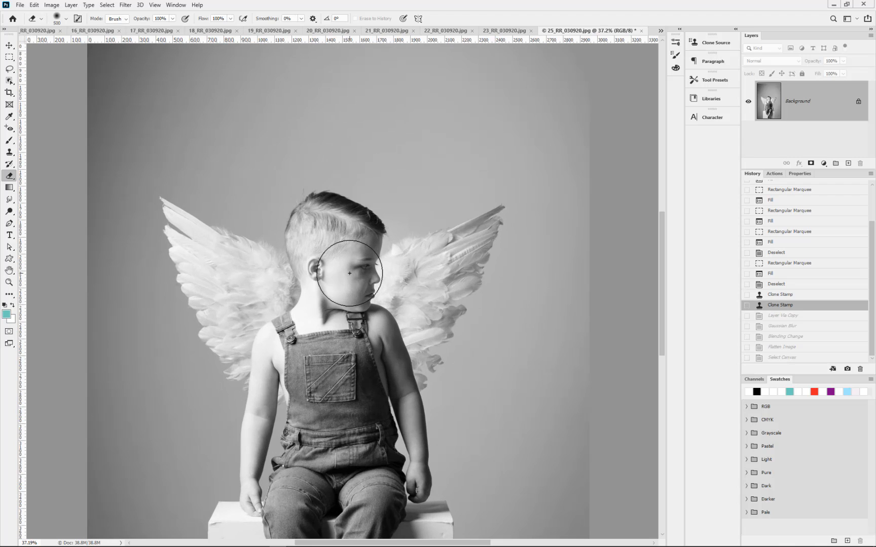
pyautogui.hotkey('ctrl', 'v')
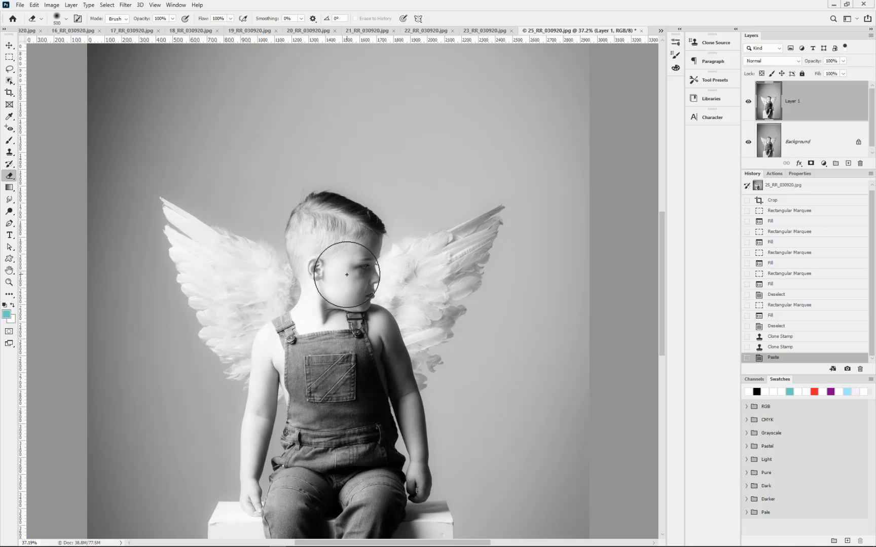
# Erase the glow layer over the boy's face, trousers and dungaree front to bring back the sharp detail beneath.
pyautogui.moveTo(421, 280)
pyautogui.mouseDown()
pyautogui.moveTo(357, 267)
pyautogui.moveTo(361, 317)
pyautogui.moveTo(357, 271)
pyautogui.mouseUp()
pyautogui.moveTo(345, 465); pyautogui.dragTo(350, 495)
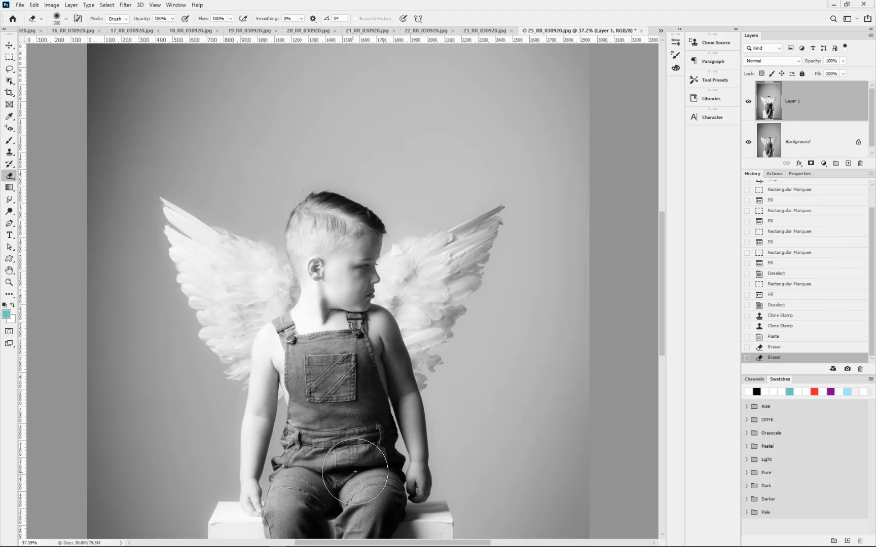
pyautogui.moveTo(349, 361); pyautogui.dragTo(348, 403)
pyautogui.scroll(-3, 350, 400)
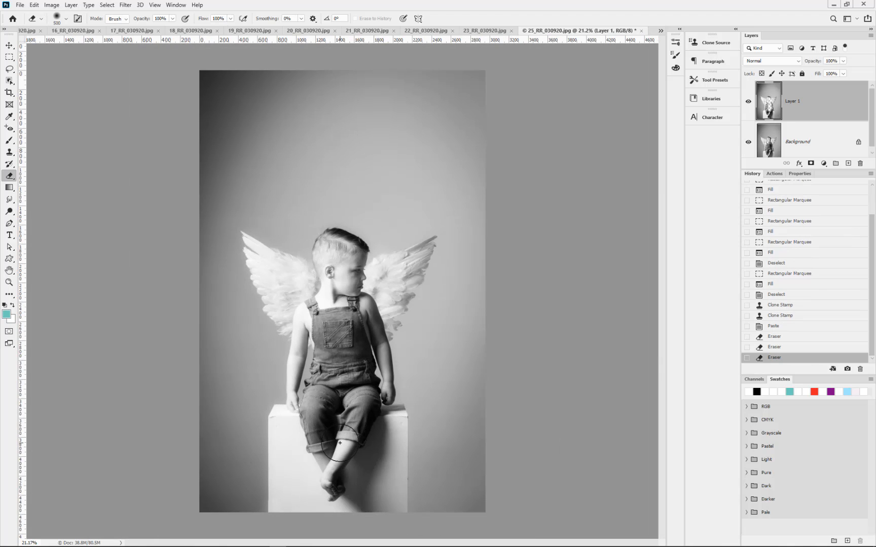
# Flatten 25_RR_030920.jpg and close it, saving the changes as a progressive JPEG at High quality.
pyautogui.hotkey('ctrl', 'shift', 'alt', 'f')
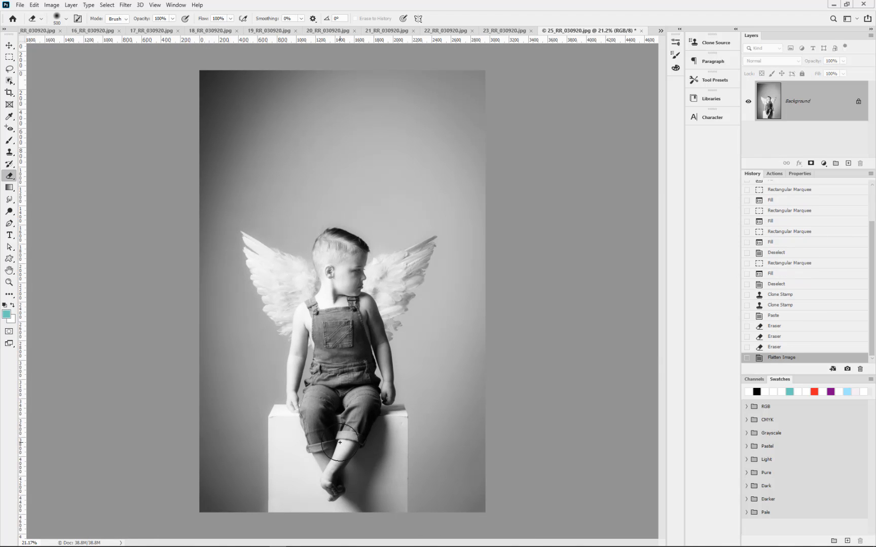
pyautogui.hotkey('ctrl', 'w')
pyautogui.click(400, 204)
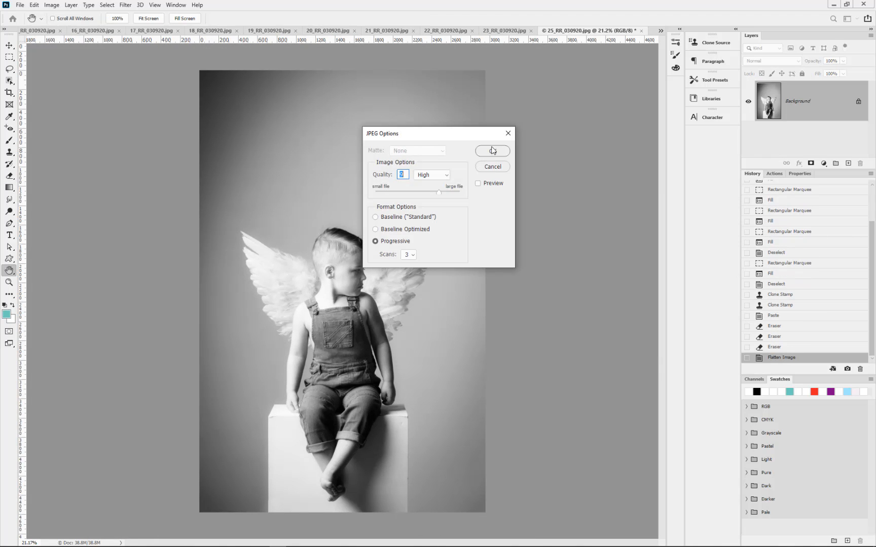
pyautogui.click(493, 151)
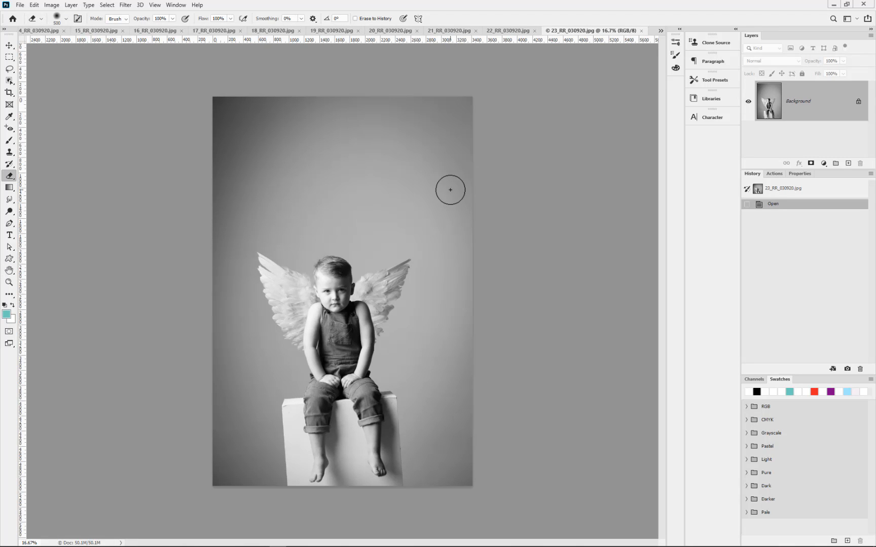
# Crop 23_RR_030920.jpg with a clockwise rotation that straightens the box, extending the frame past the feet at the lower edge.
pyautogui.scroll(-2, 450, 189)
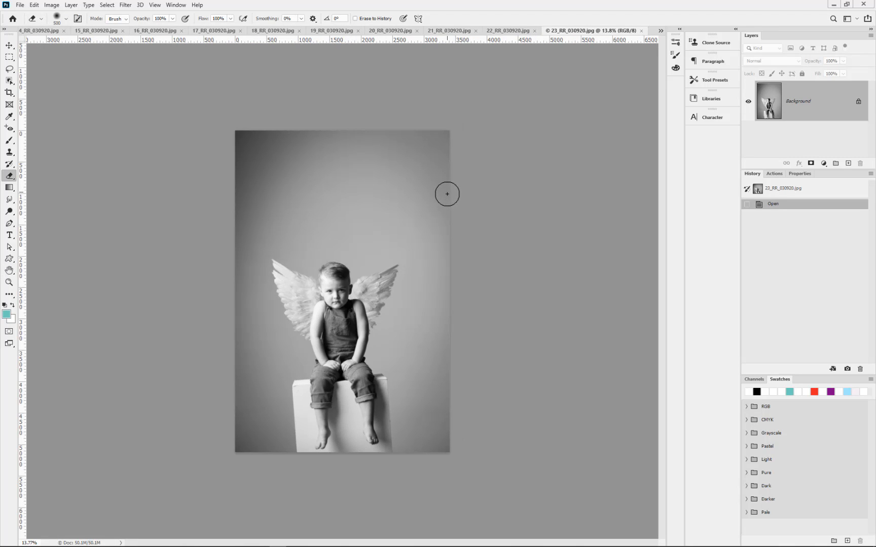
pyautogui.press('c')
pyautogui.moveTo(405, 89); pyautogui.dragTo(420, 89)
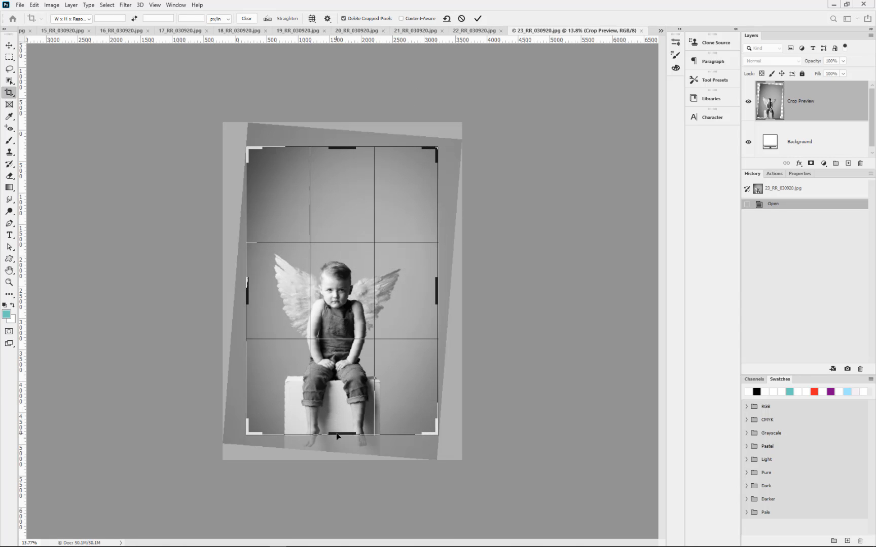
pyautogui.moveTo(247, 436); pyautogui.dragTo(243, 447)
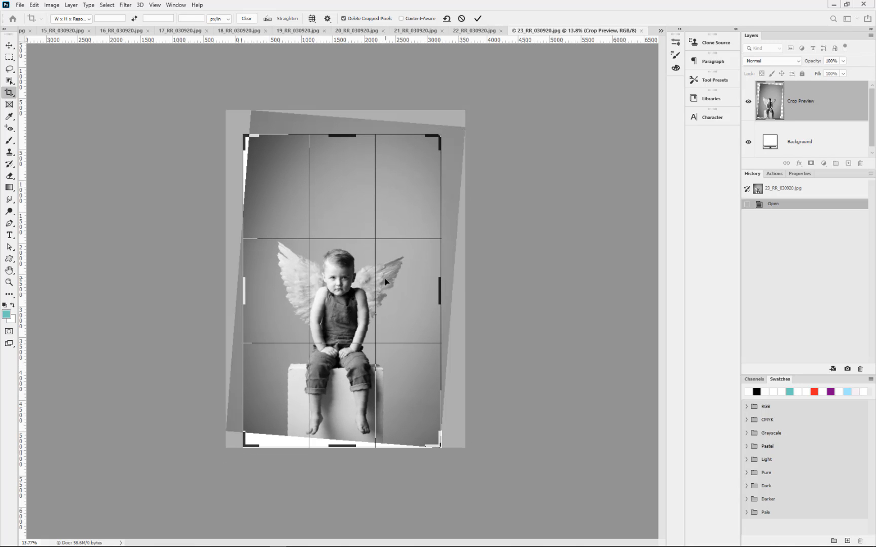
pyautogui.press('Return')
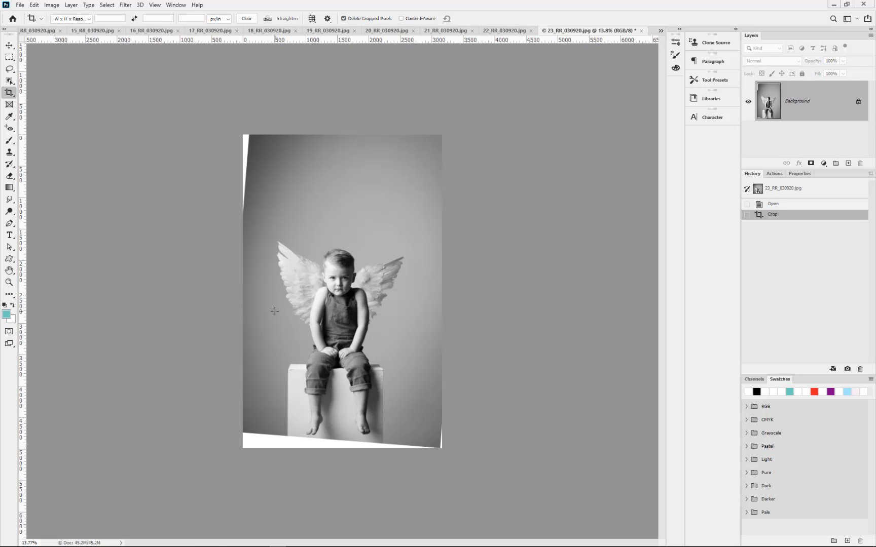
# Select and fill the white slivers along the photo's upper-left edge and at its lower-right edge.
pyautogui.press('m')
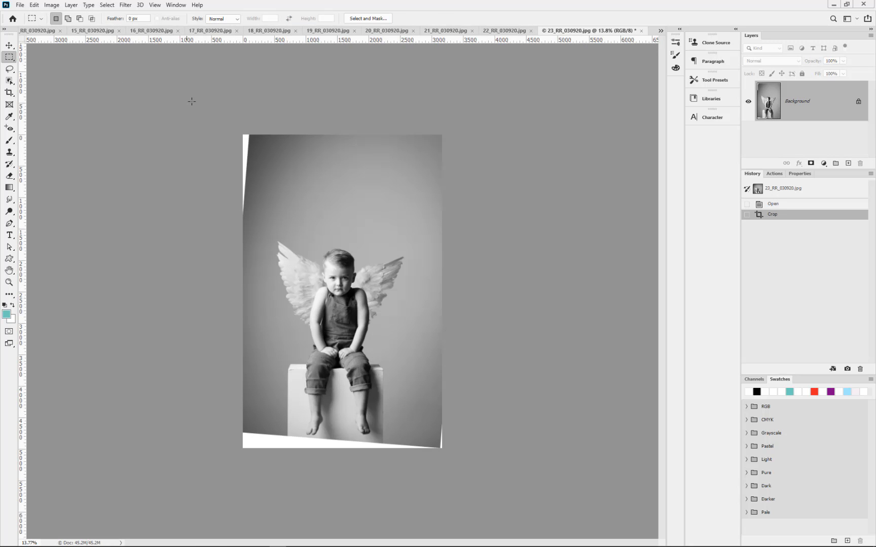
pyautogui.moveTo(228, 128); pyautogui.dragTo(250, 216)
pyautogui.hotkey('shift', 'F5')
pyautogui.press('Return')
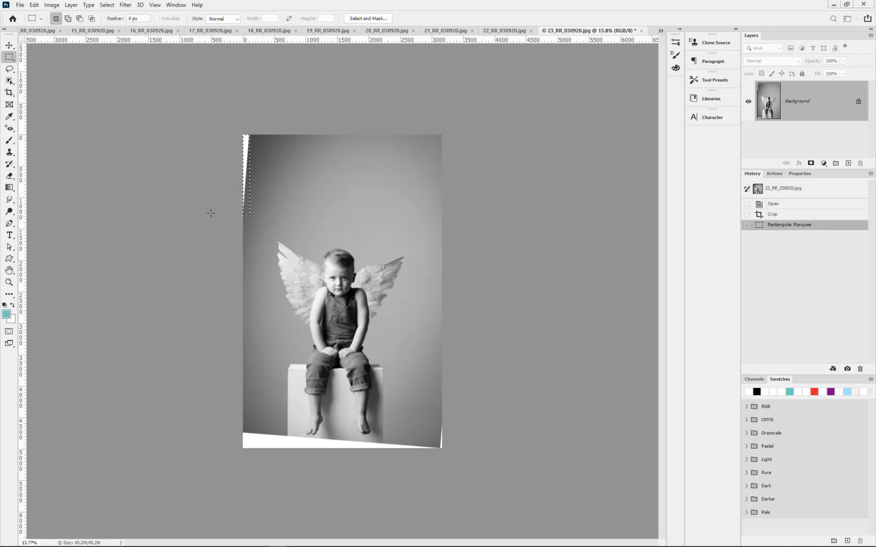
pyautogui.scroll(7, 271, 312)
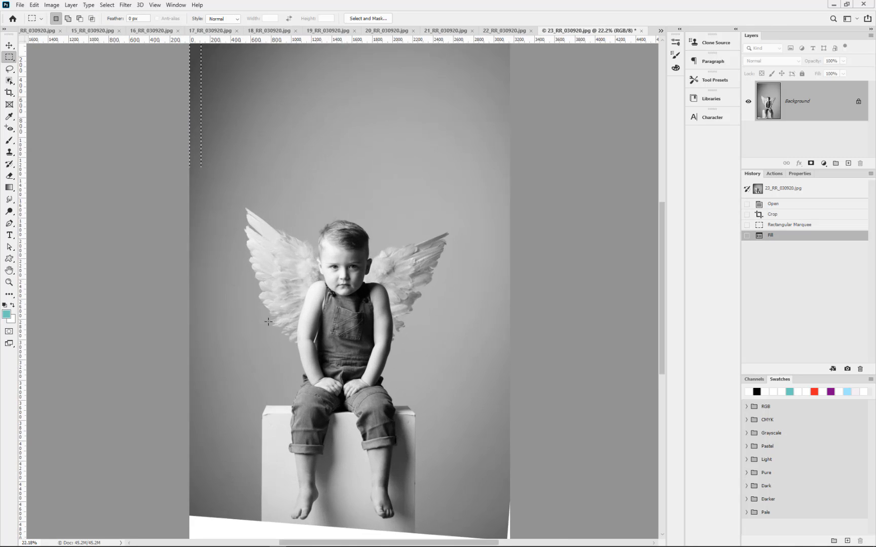
pyautogui.moveTo(437, 475); pyautogui.dragTo(376, 223)
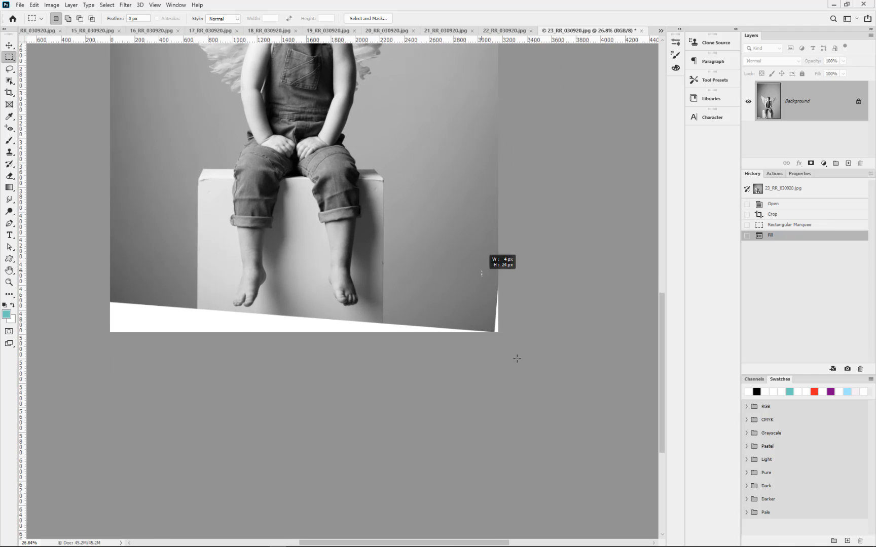
pyautogui.moveTo(481, 271); pyautogui.dragTo(503, 360)
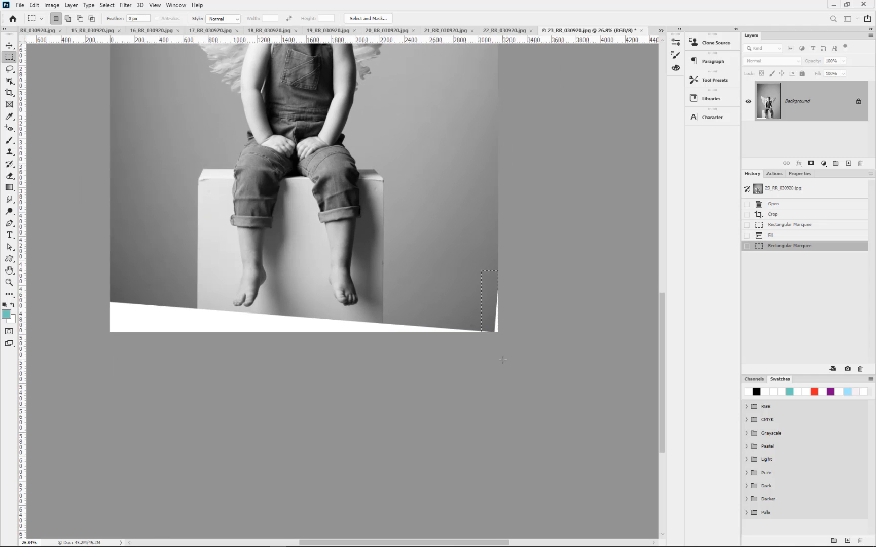
pyautogui.hotkey('shift', 'BackSpace')
pyautogui.press('Return')
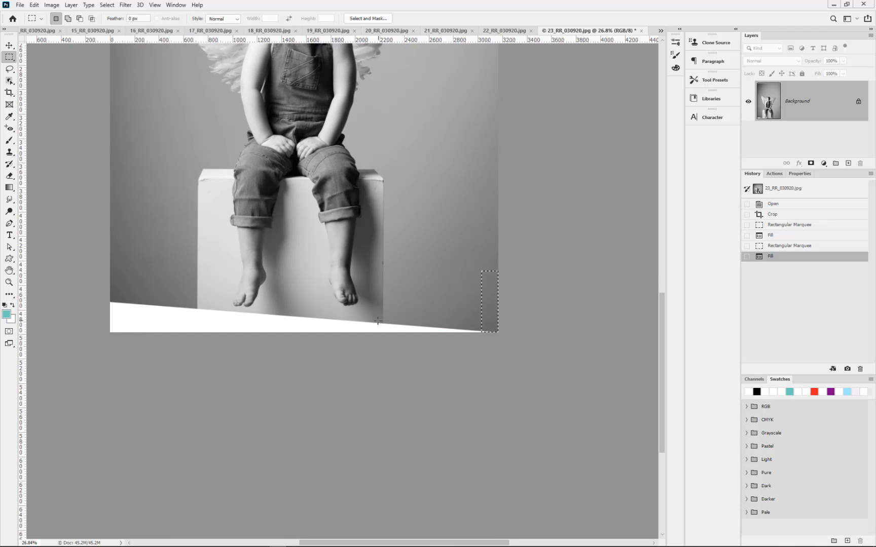
# Fill the background ends of the white bottom strip on both sides of the box, clearing the selection after each fill.
pyautogui.moveTo(376, 320); pyautogui.dragTo(520, 352)
pyautogui.hotkey('shift', 'BackSpace')
pyautogui.press('Return')
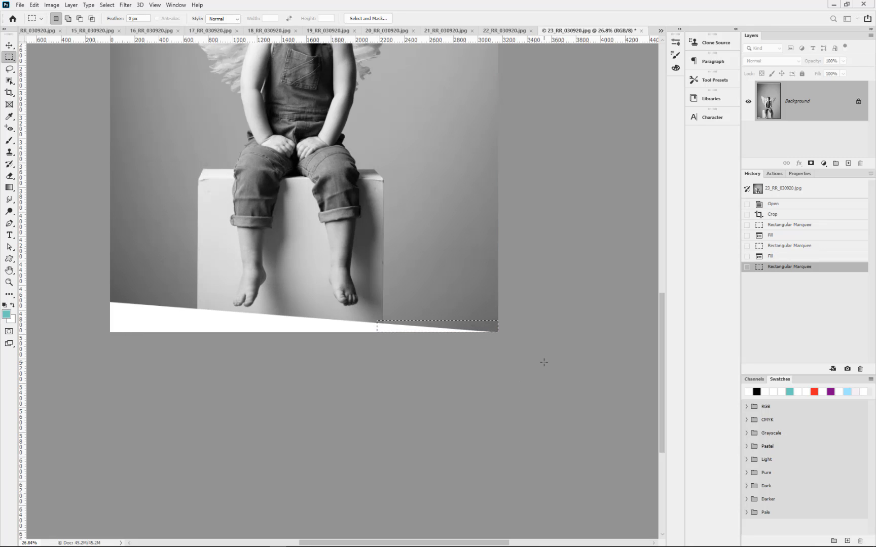
pyautogui.hotkey('ctrl', 'd')
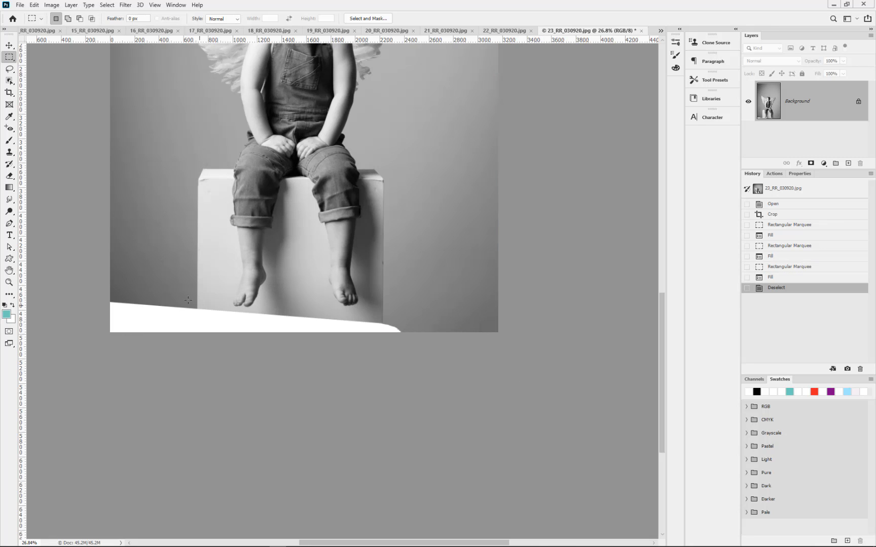
pyautogui.moveTo(94, 298); pyautogui.dragTo(209, 354)
pyautogui.hotkey('shift', 'F5')
pyautogui.press('Return')
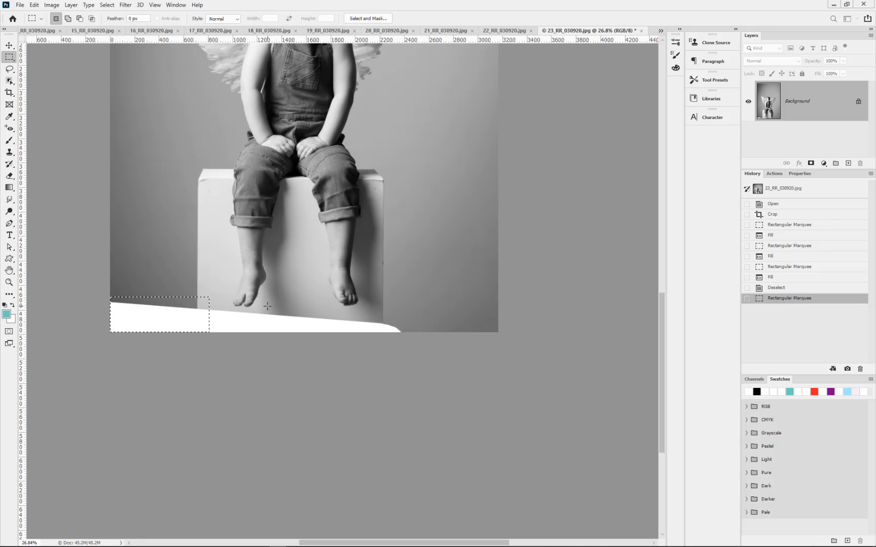
pyautogui.hotkey('ctrl', 'd')
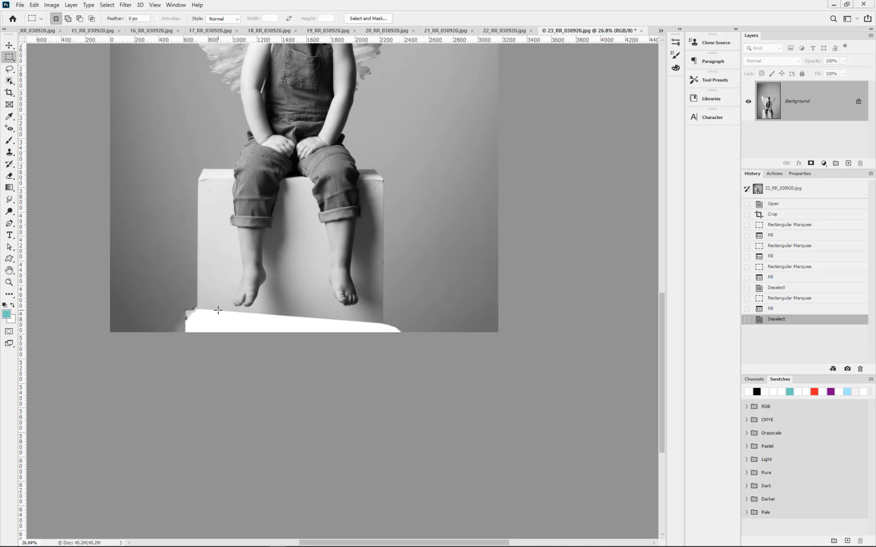
# Fill the white strip beneath the box's right half and the section under the middle of the box.
pyautogui.moveTo(288, 314); pyautogui.dragTo(403, 336)
pyautogui.hotkey('shift', 'F5')
pyautogui.press('Return')
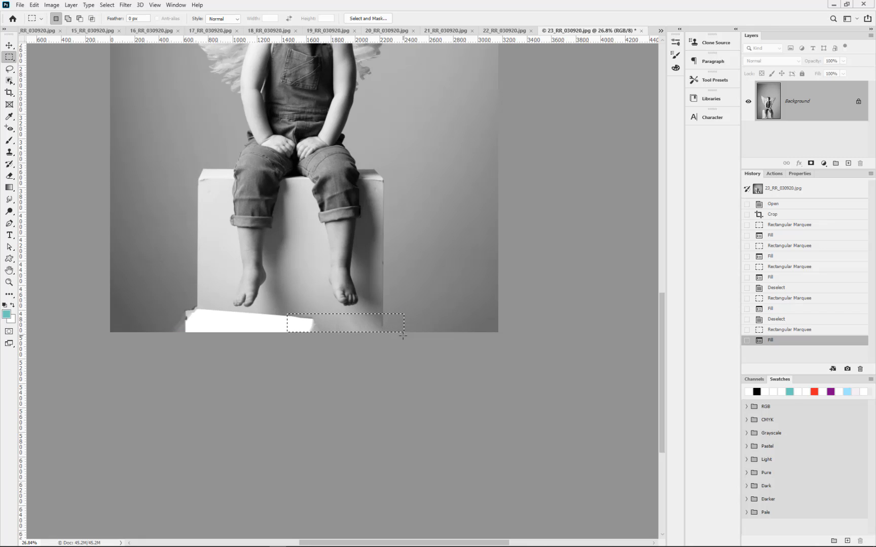
pyautogui.moveTo(258, 308); pyautogui.dragTo(325, 335)
pyautogui.hotkey('shift', 'F5')
pyautogui.press('Return')
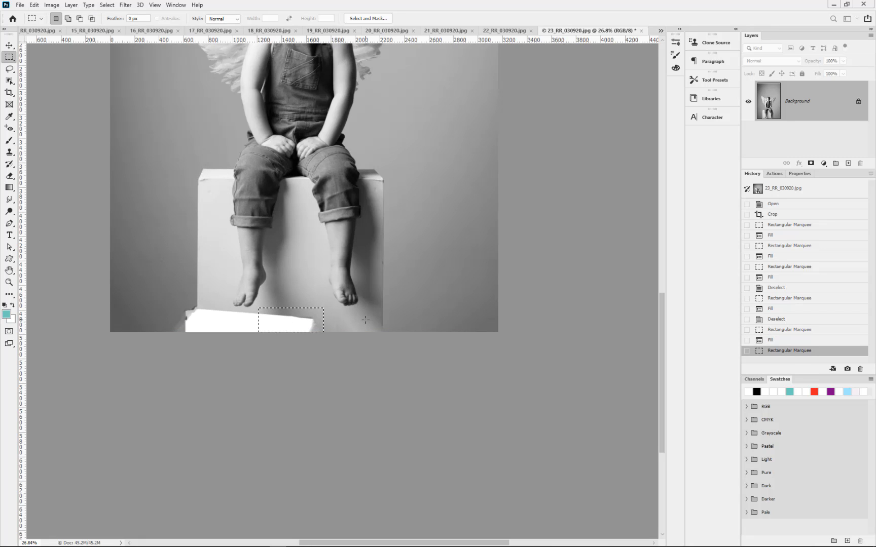
# Fill the white area around the box's lower-left corner with two successive rectangular selections and deselect.
pyautogui.moveTo(177, 305); pyautogui.dragTo(221, 342)
pyautogui.hotkey('shift', 'F5')
pyautogui.press('Return')
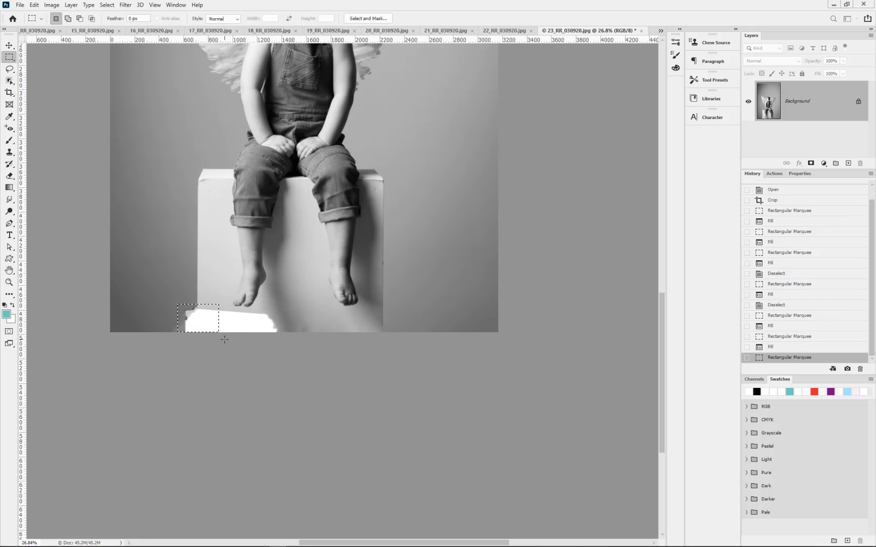
pyautogui.hotkey('ctrl', 'd')
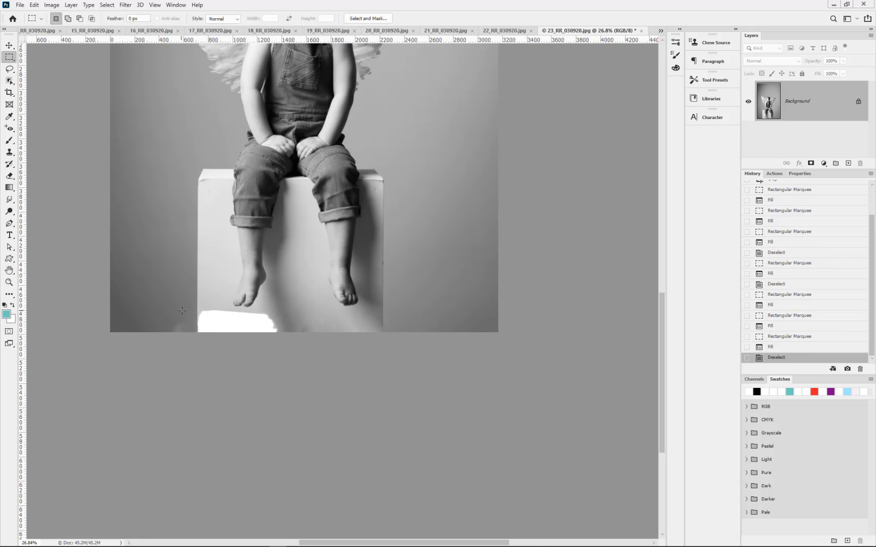
pyautogui.moveTo(182, 311); pyautogui.dragTo(222, 336)
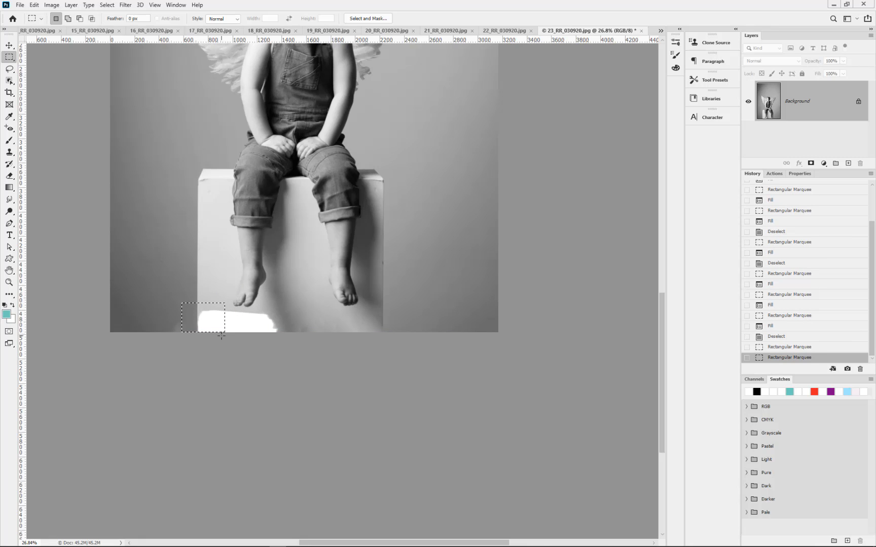
pyautogui.hotkey('shift', 'BackSpace')
pyautogui.press('Return')
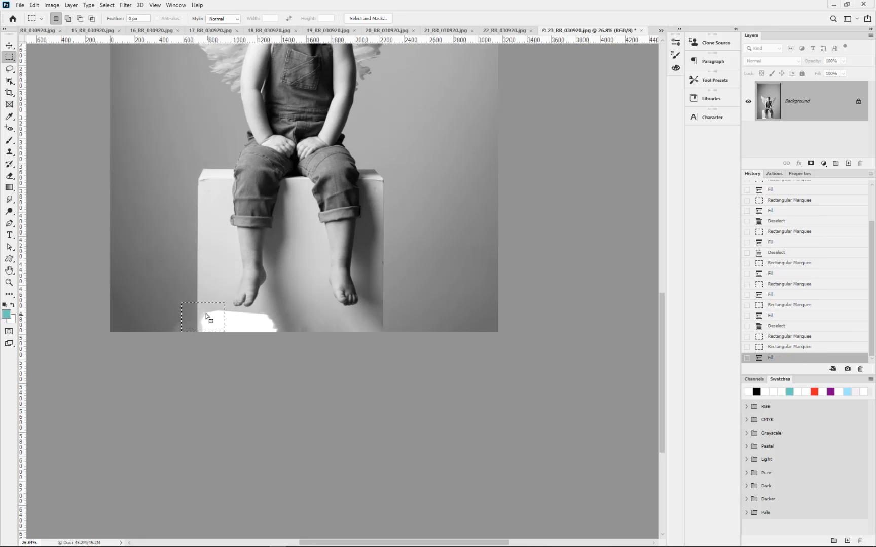
pyautogui.hotkey('ctrl', 'd')
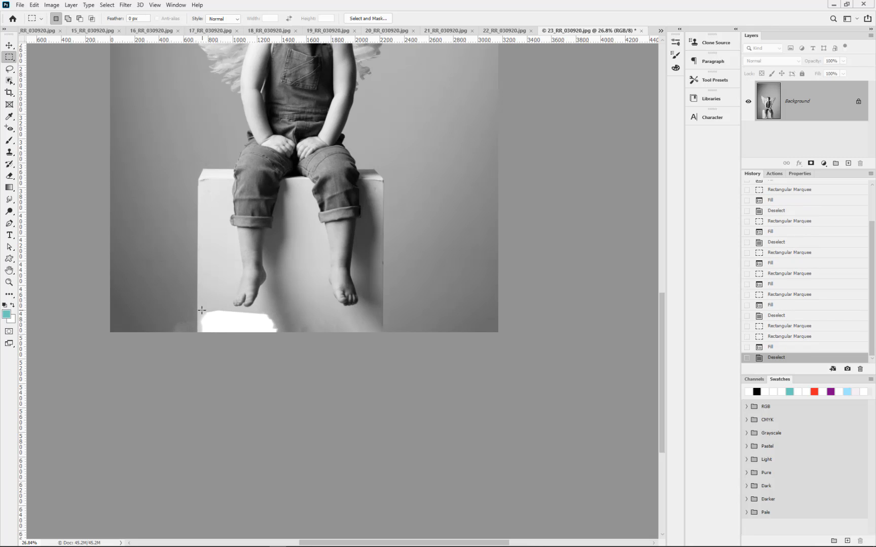
# Select the remaining white block at the box's base and patch it with the clean box surface beside it.
pyautogui.moveTo(268, 327); pyautogui.dragTo(286, 337)
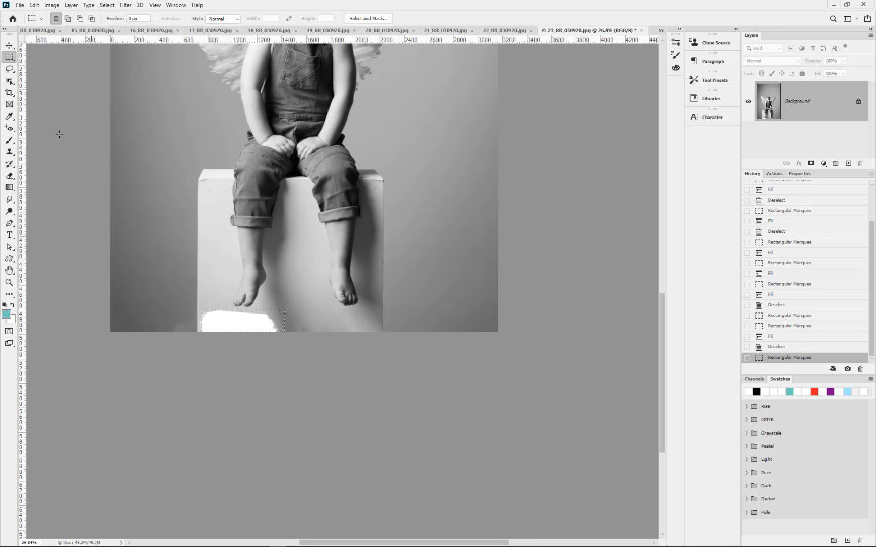
pyautogui.click(10, 81)
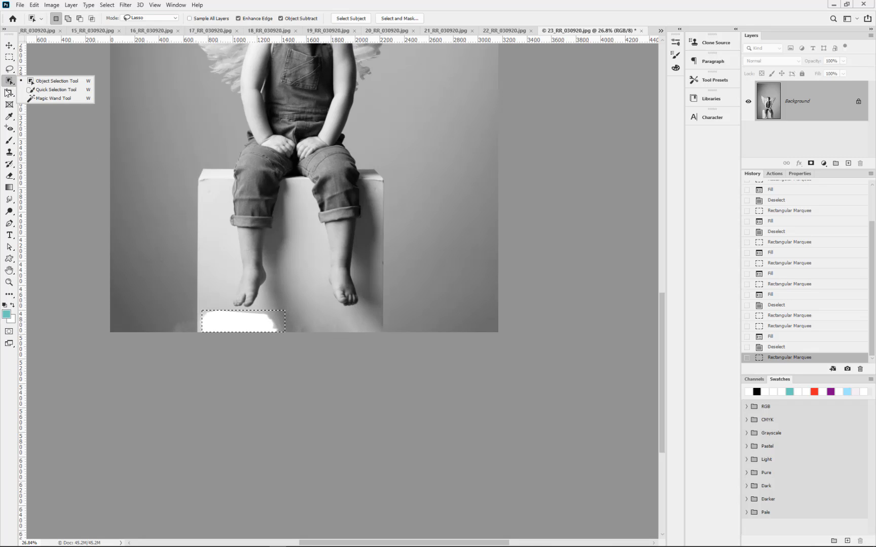
pyautogui.click(10, 130)
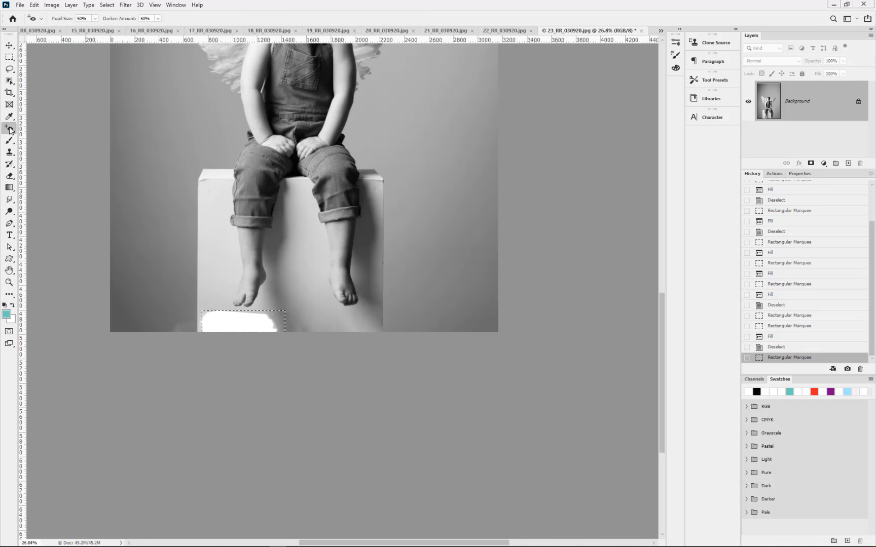
pyautogui.click(10, 130)
pyautogui.click(30, 146)
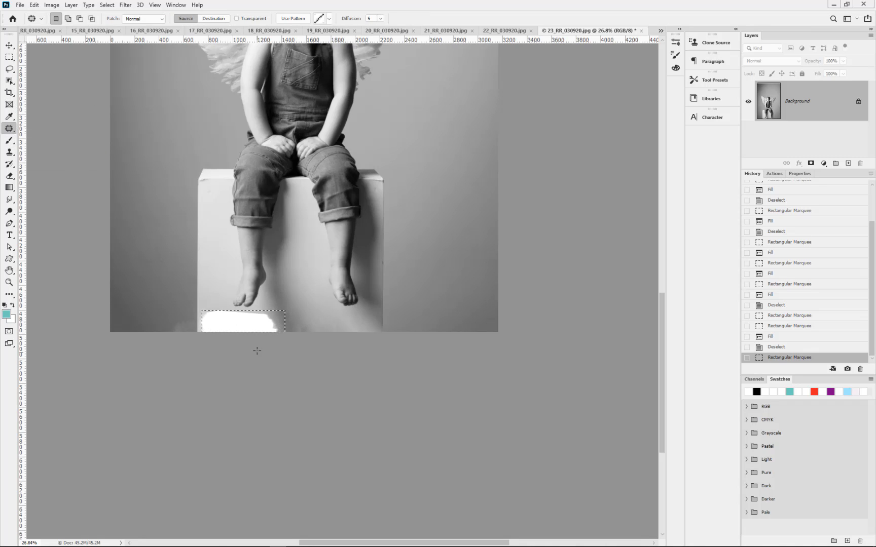
pyautogui.moveTo(254, 330); pyautogui.dragTo(337, 329)
pyautogui.hotkey('ctrl', 'd')
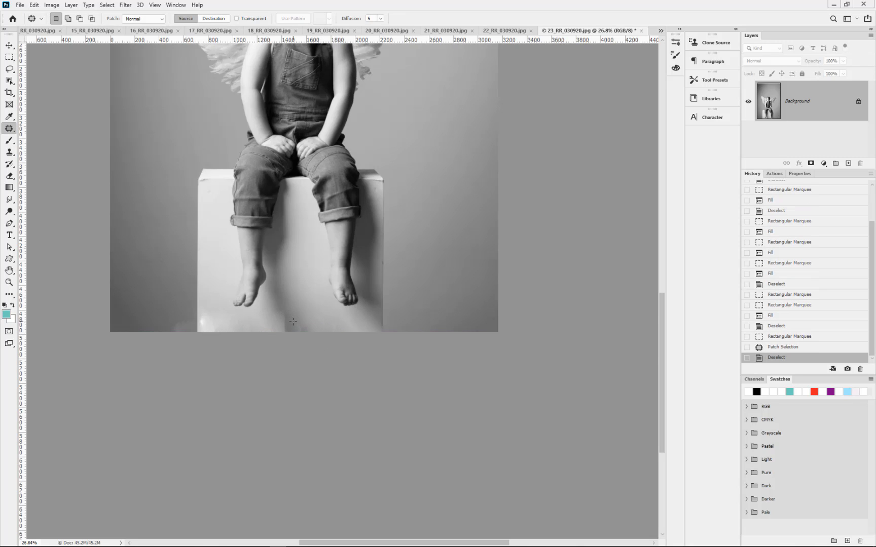
# Clone Stamp over the dark patch seam at the box's base and the bright blotches at its lower-left corner.
pyautogui.press('s')
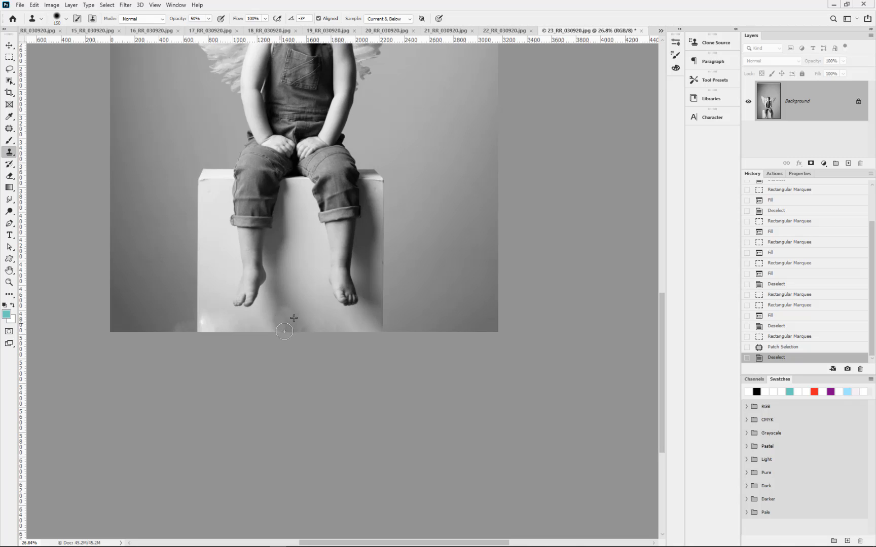
pyautogui.moveTo(274, 327); pyautogui.dragTo(265, 331)
pyautogui.click(258, 333)
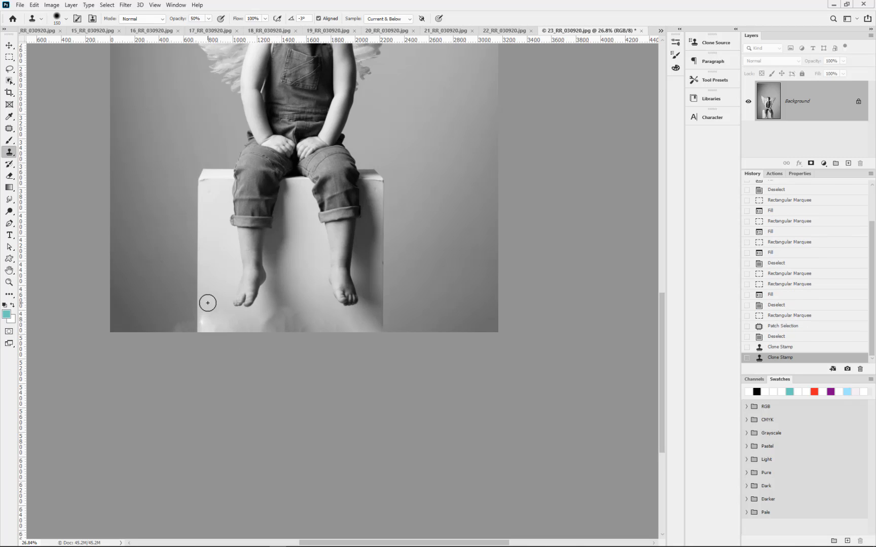
pyautogui.moveTo(207, 304)
pyautogui.mouseDown()
pyautogui.moveTo(203, 323)
pyautogui.moveTo(201, 303)
pyautogui.mouseUp()
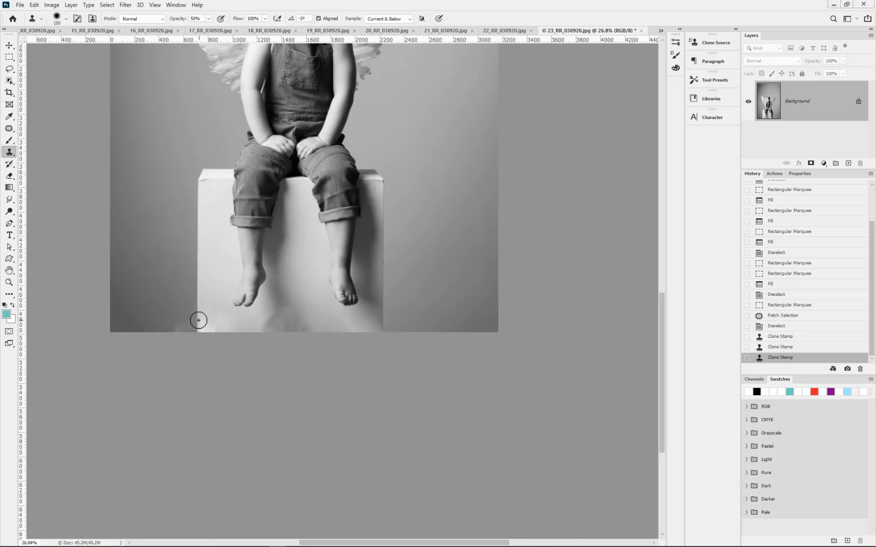
pyautogui.moveTo(197, 321)
pyautogui.mouseDown()
pyautogui.moveTo(197, 330)
pyautogui.moveTo(217, 333)
pyautogui.moveTo(175, 316)
pyautogui.moveTo(174, 328)
pyautogui.moveTo(217, 327)
pyautogui.moveTo(217, 334)
pyautogui.mouseUp()
pyautogui.keyDown('alt'); pyautogui.click(216, 301); pyautogui.keyUp('alt')
pyautogui.scroll(-3, 242, 329)
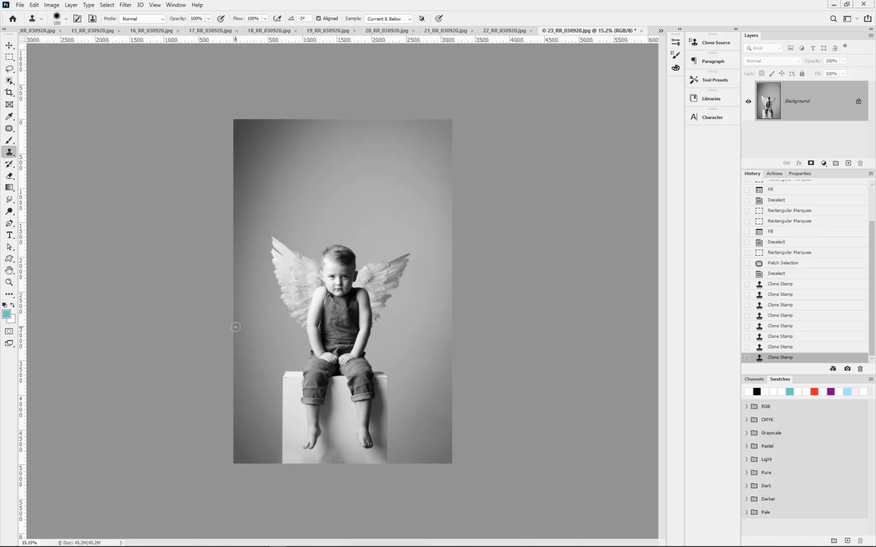
# Brighten the seated angel-wing portrait with a Levels adjustment, setting the white input level to 243.
pyautogui.scroll(3, 345, 237)
pyautogui.hotkey('ctrl', 'l')
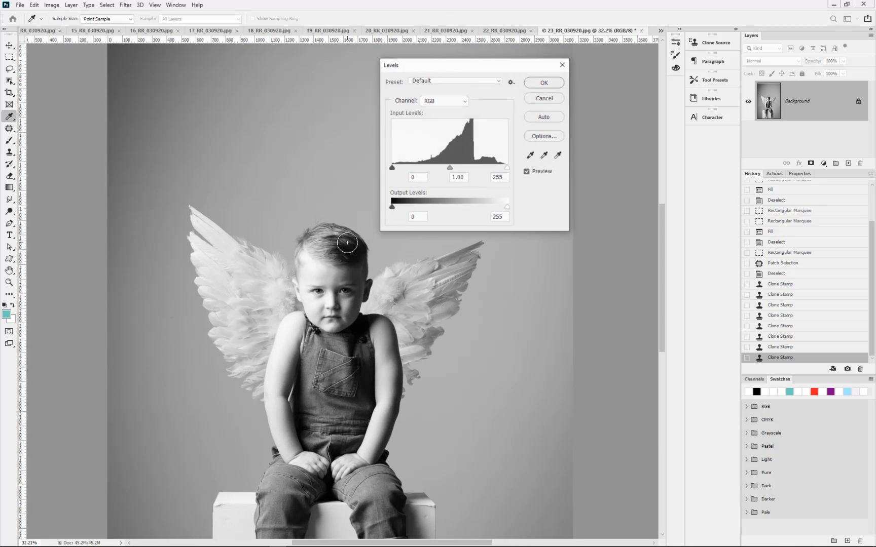
pyautogui.moveTo(507, 168); pyautogui.dragTo(499, 168)
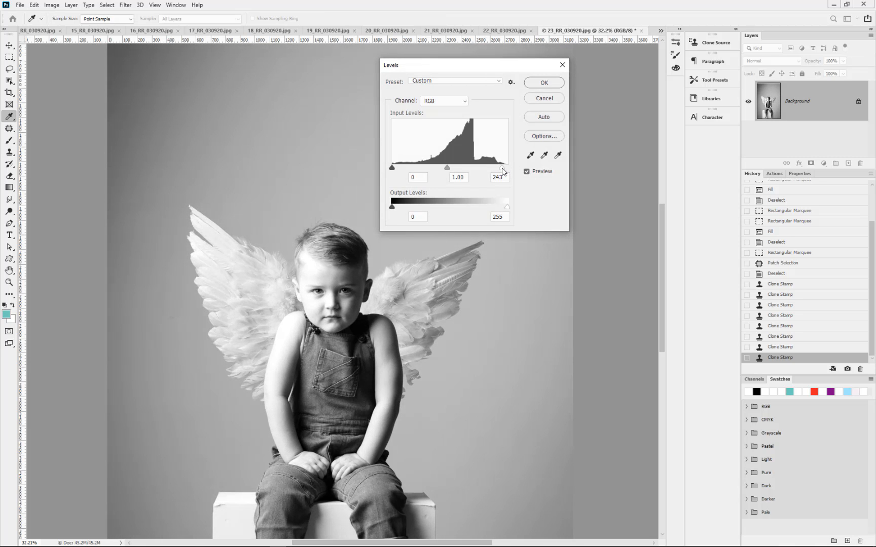
pyautogui.click(545, 83)
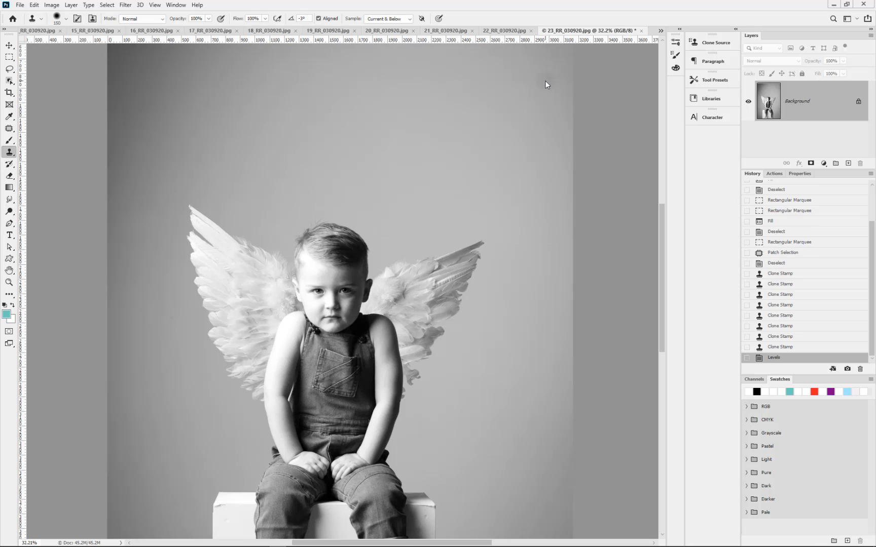
# Select the whole canvas and run the Soft glow 2 Adjust action on the portrait.
pyautogui.hotkey('ctrl', 'a')
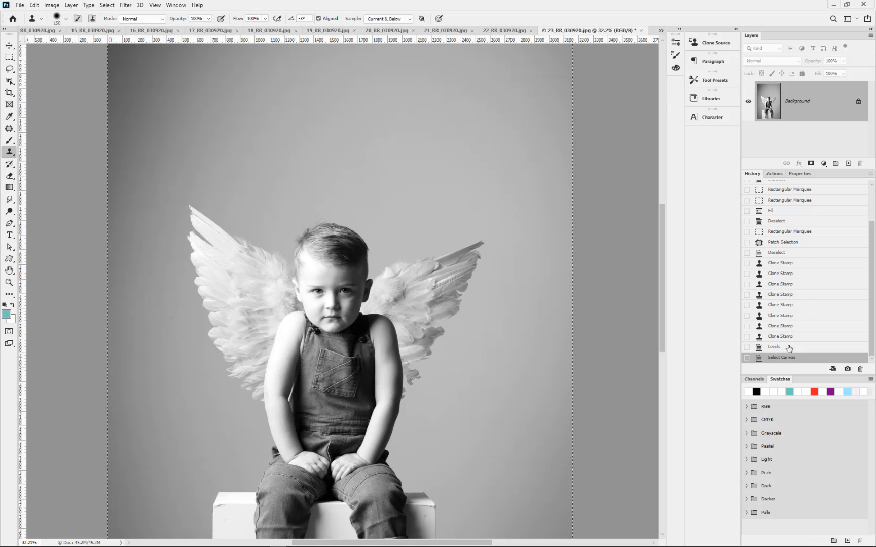
pyautogui.click(774, 174)
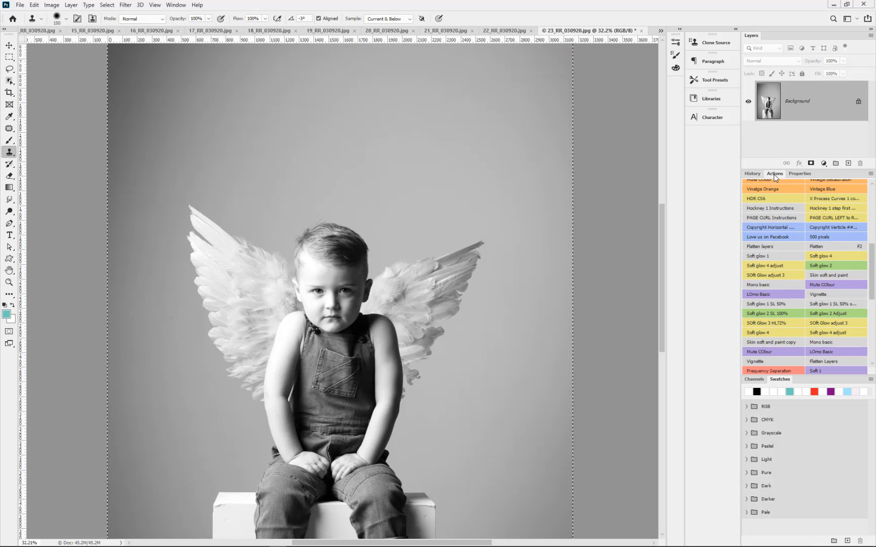
pyautogui.click(817, 311)
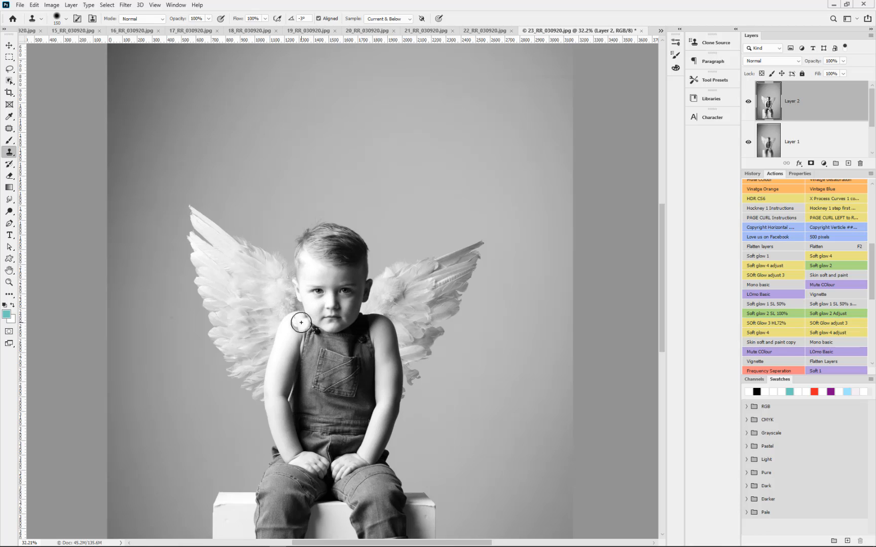
# Erase the top glow layer over the boy, wings and box with a 500 px Eraser, and flatten the image.
pyautogui.press('e')
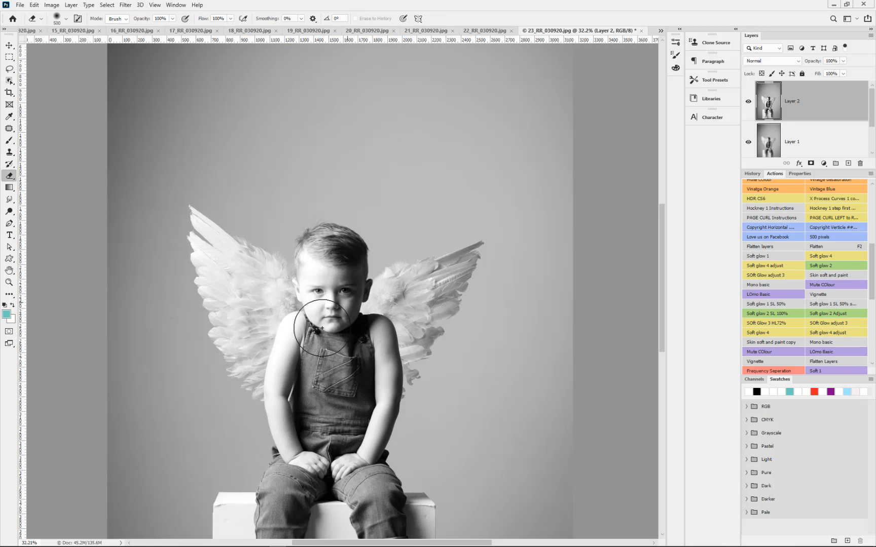
pyautogui.moveTo(316, 372); pyautogui.dragTo(329, 368)
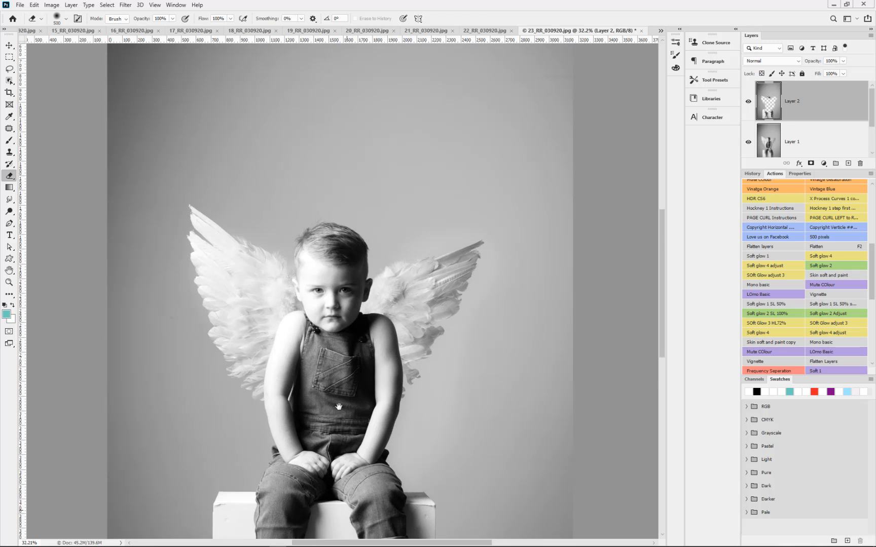
pyautogui.moveTo(355, 534); pyautogui.dragTo(348, 387)
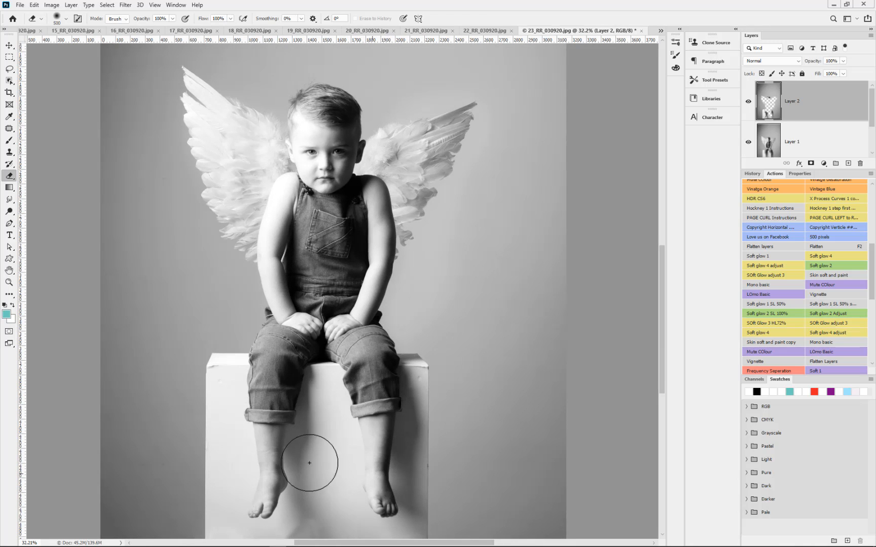
pyautogui.scroll(-3, 319, 274)
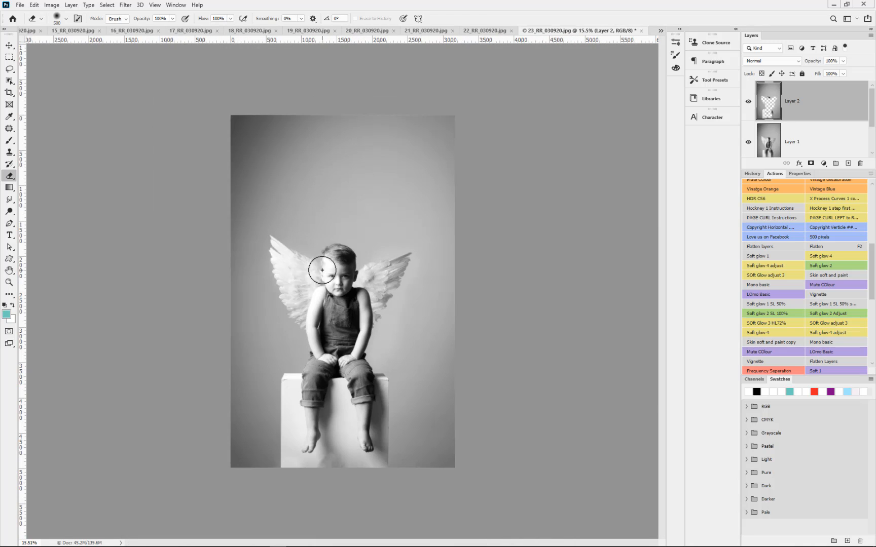
pyautogui.press('F2')
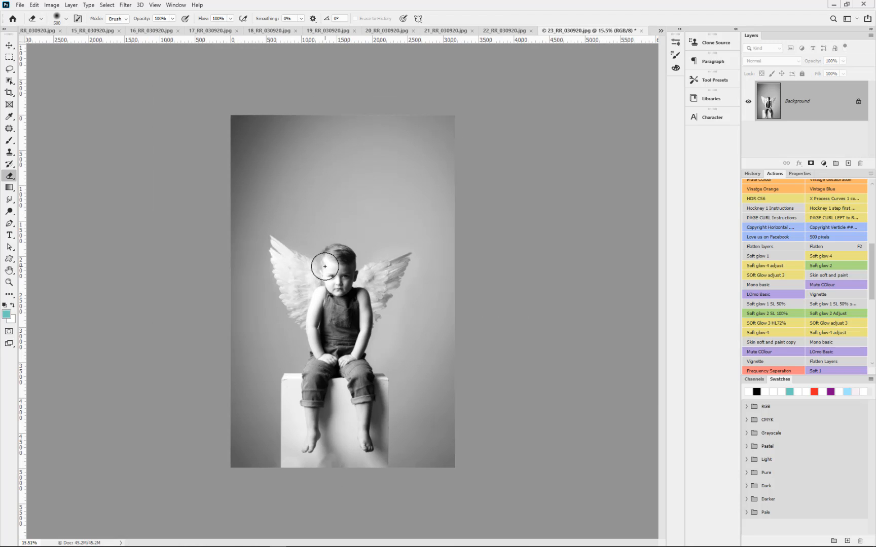
# Save and close 23_RR_030920.jpg, accepting the JPEG options.
pyautogui.hotkey('ctrl', 'w')
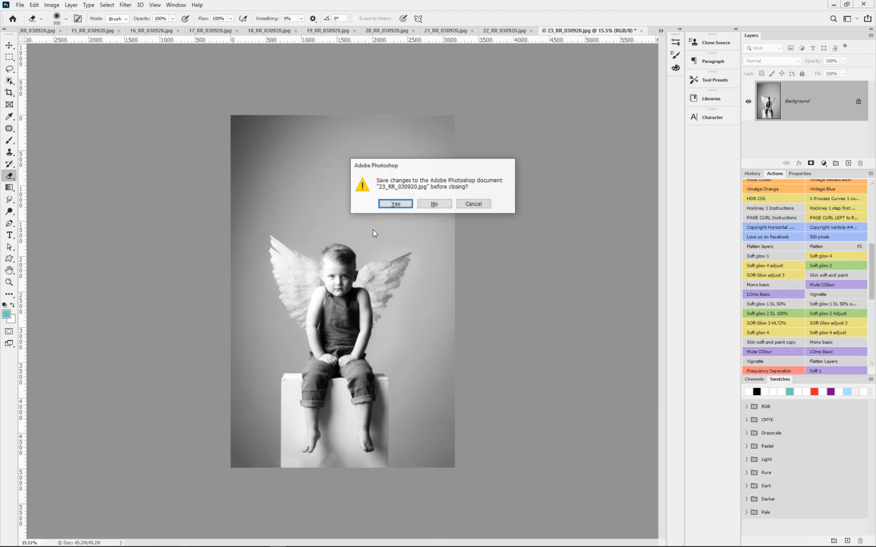
pyautogui.click(398, 205)
pyautogui.click(488, 150)
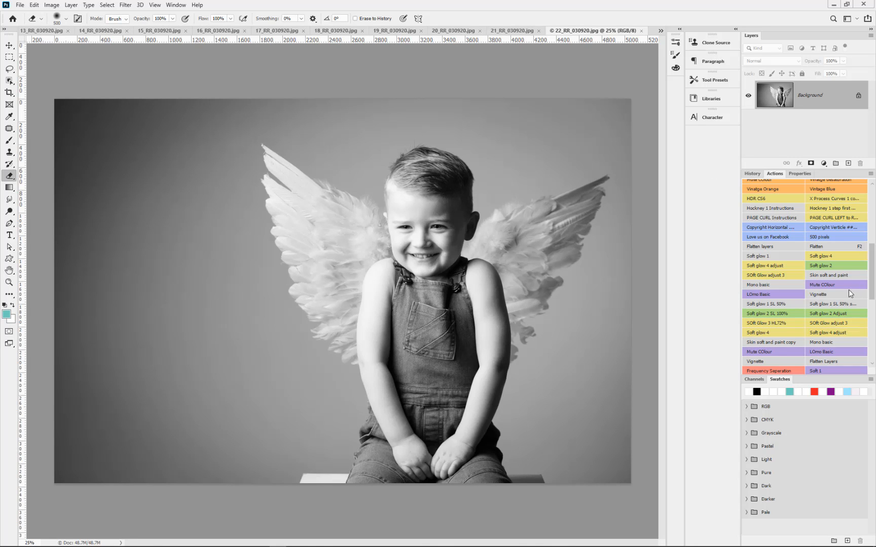
# Run the Soft glow 2 action on 22_RR_030920.jpg.
pyautogui.click(815, 267)
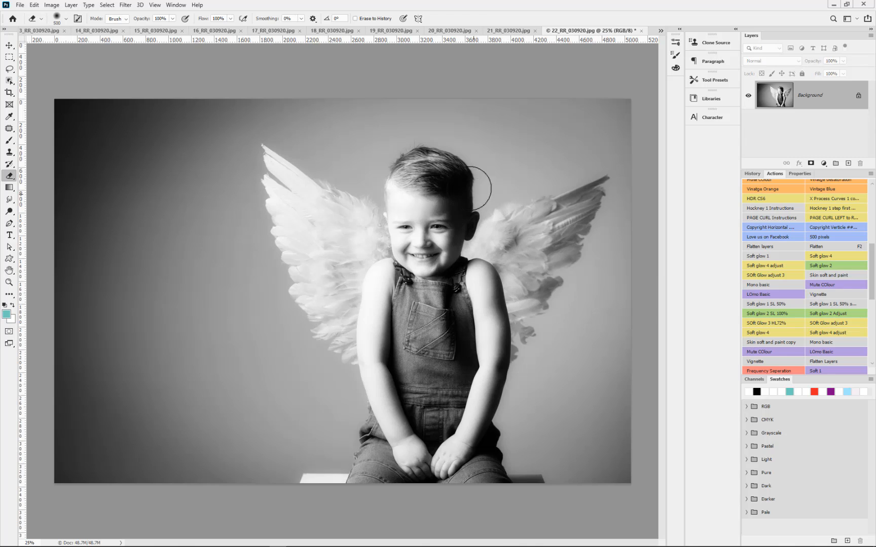
pyautogui.moveTo(468, 188); pyautogui.dragTo(453, 184)
pyautogui.hotkey('ctrl', 'z')
pyautogui.click(374, 19)
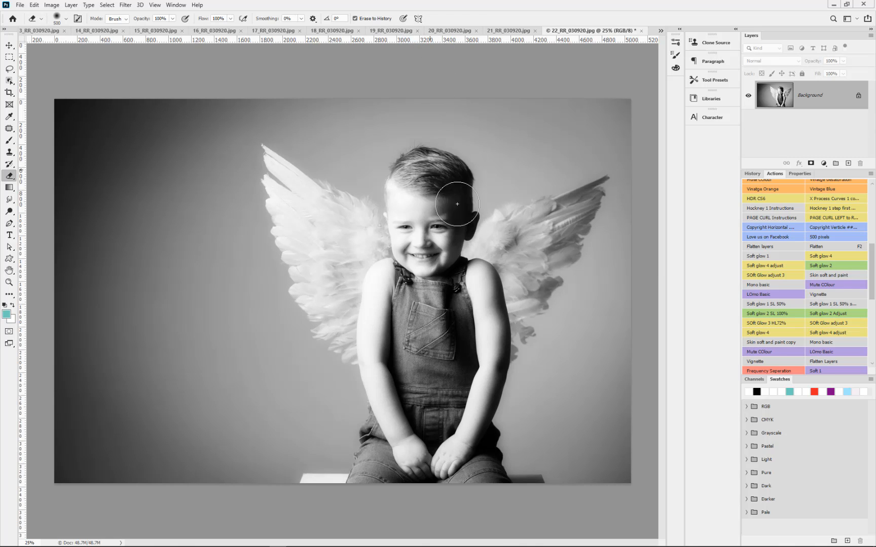
pyautogui.hotkey('ctrl', 'z')
# Save and close 22_RR_030920.jpg as a progressive JPEG at quality 9.
pyautogui.hotkey('ctrl', 'w')
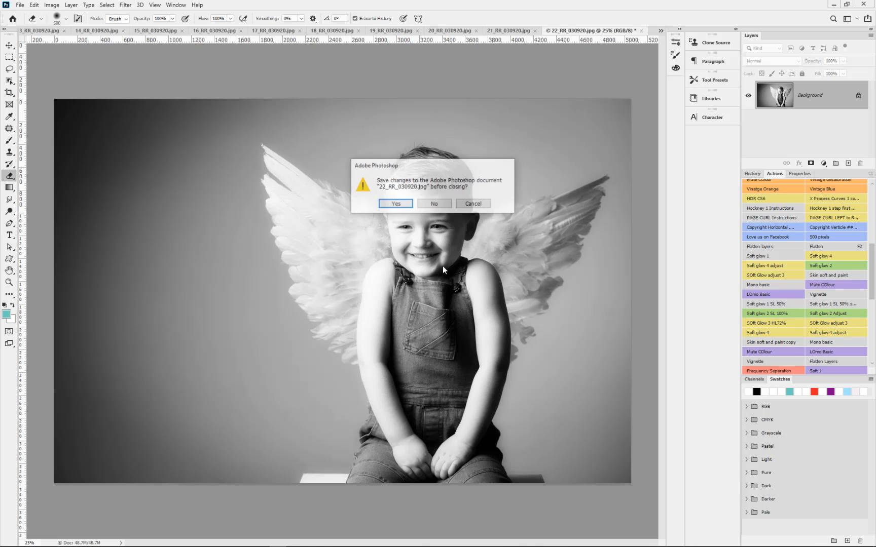
pyautogui.click(396, 203)
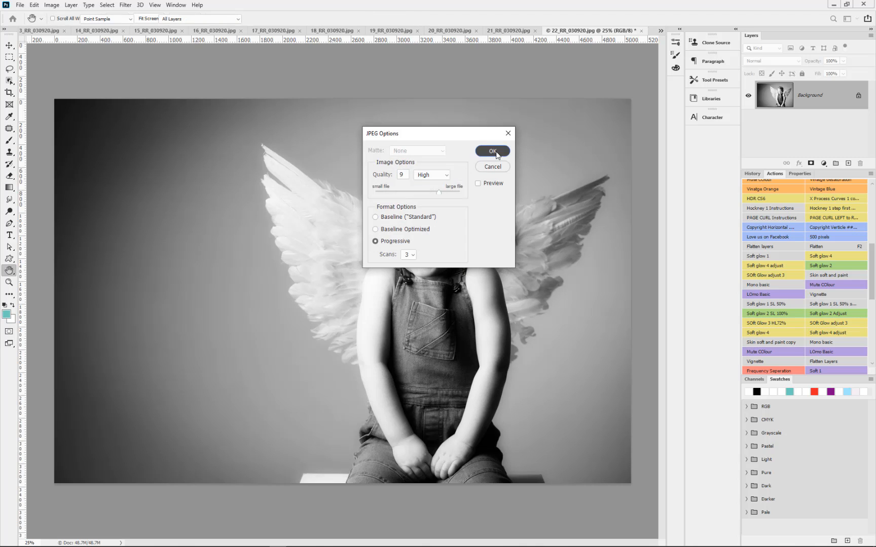
pyautogui.click(495, 151)
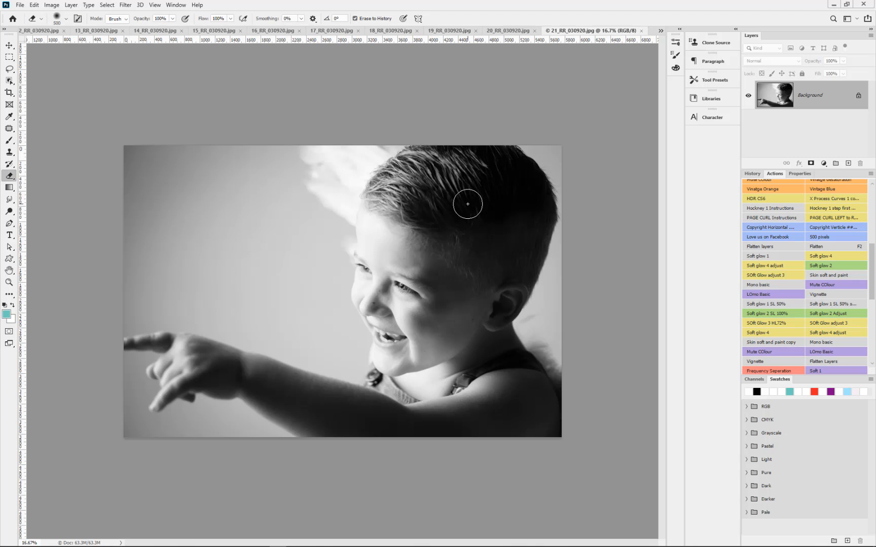
# Run the Soft glow 1 action on the pointing close-up 21_RR_030920.jpg, and save and close it.
pyautogui.click(784, 258)
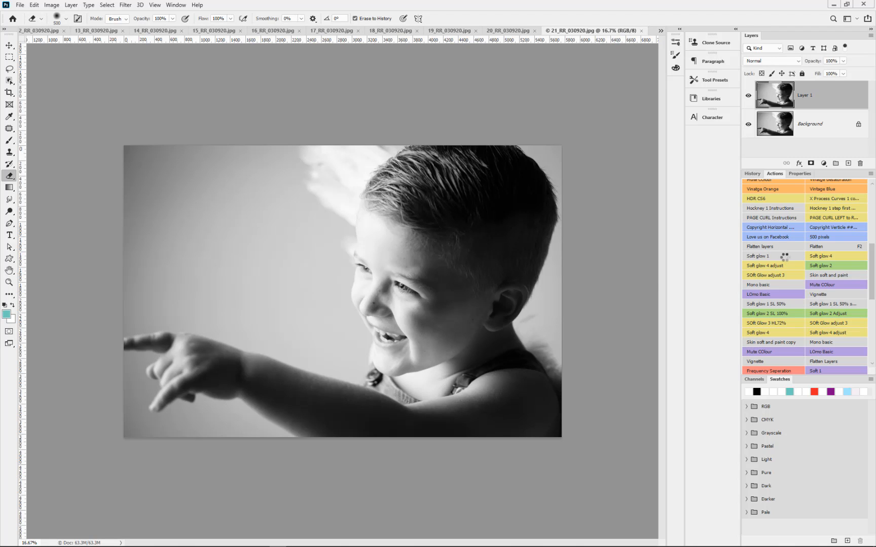
pyautogui.hotkey('ctrl', 'w')
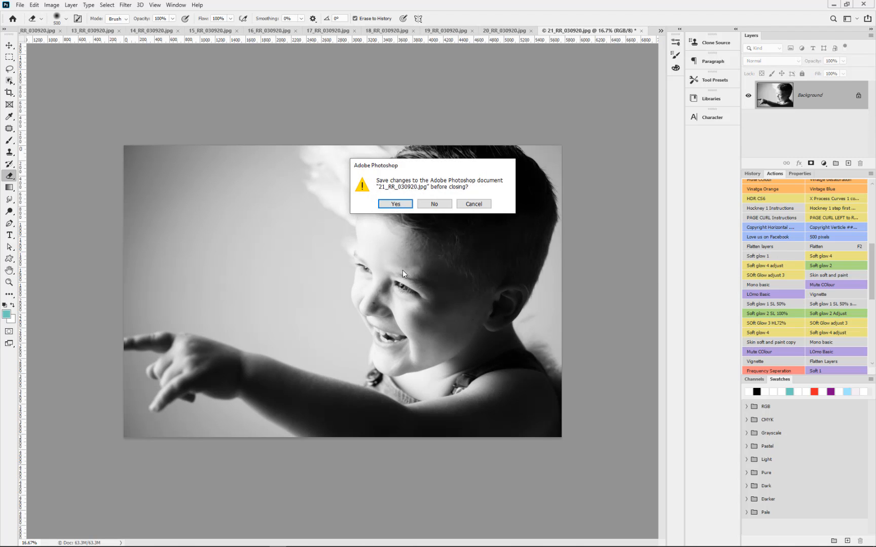
pyautogui.click(397, 203)
pyautogui.click(492, 152)
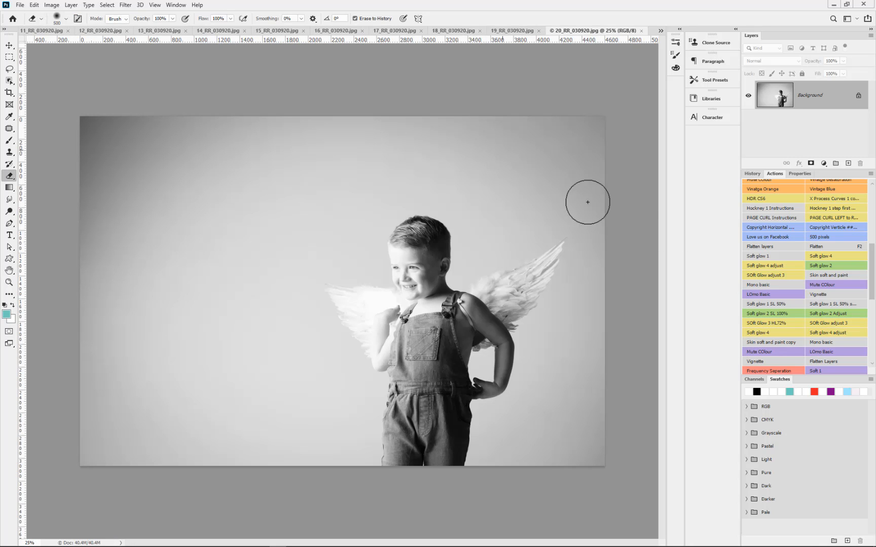
# Apply the Soft glow 1 action to 20_RR_030920.jpg and deepen its shadows in Levels with black input 42.
pyautogui.click(760, 256)
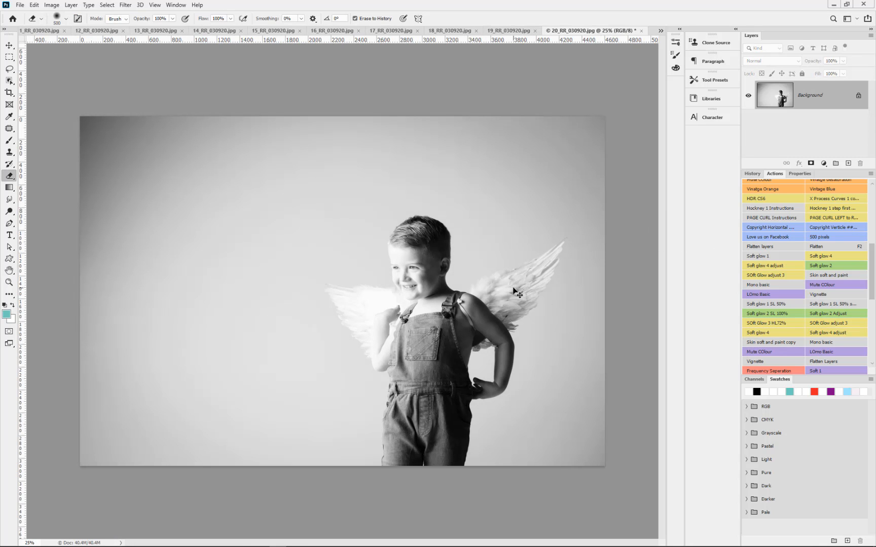
pyautogui.hotkey('ctrl', 'l')
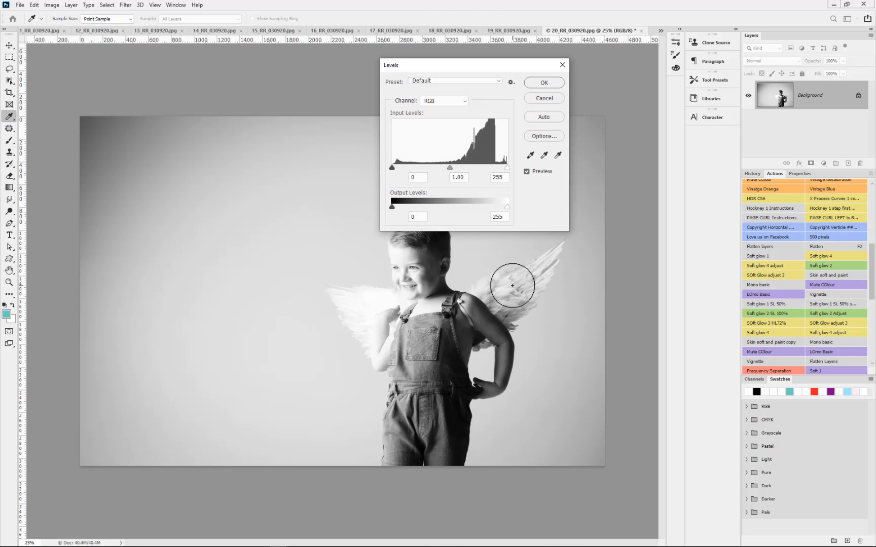
pyautogui.moveTo(393, 169); pyautogui.dragTo(413, 168)
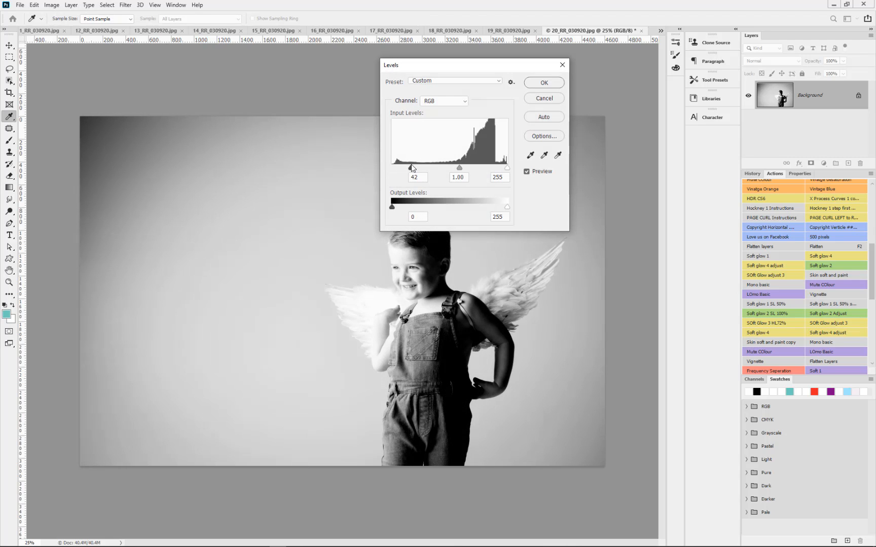
pyautogui.click(544, 83)
pyautogui.press('e')
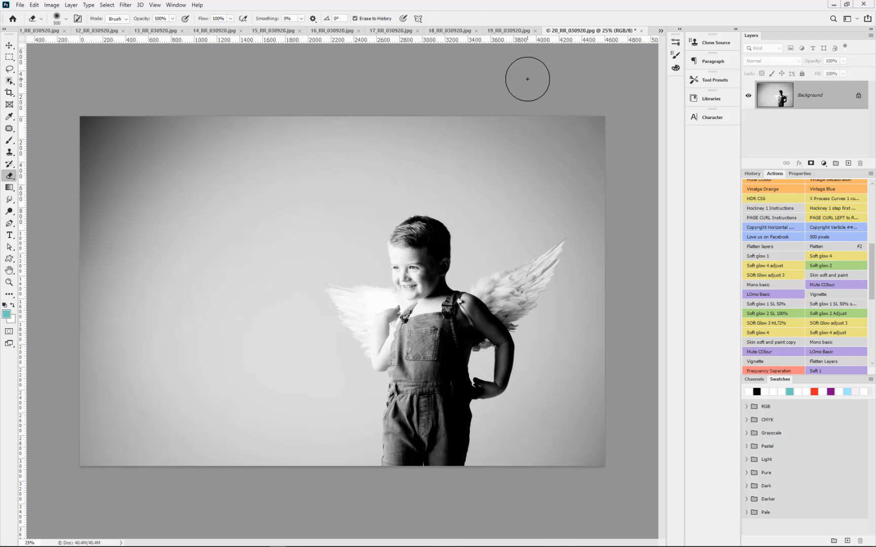
# Save and close 20_RR_030920.jpg, accepting the JPEG options.
pyautogui.hotkey('ctrl', 'w')
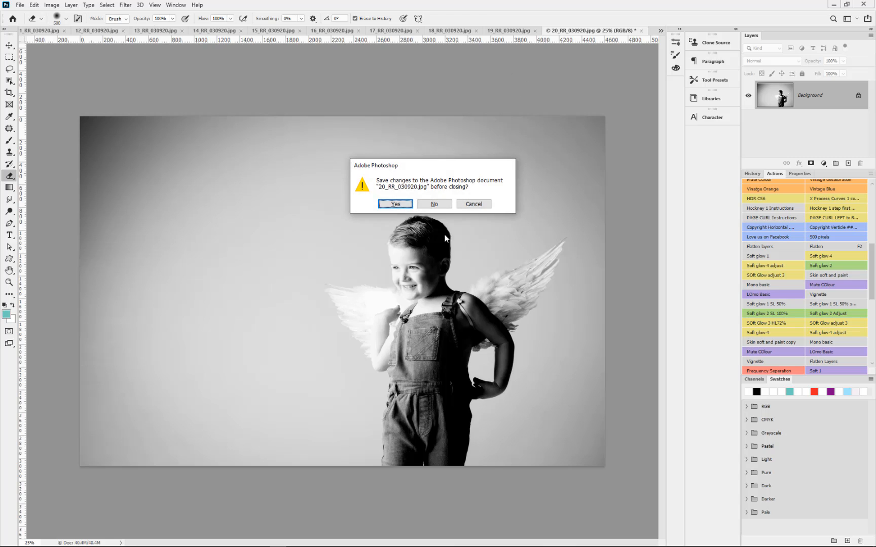
pyautogui.click(397, 205)
pyautogui.click(494, 149)
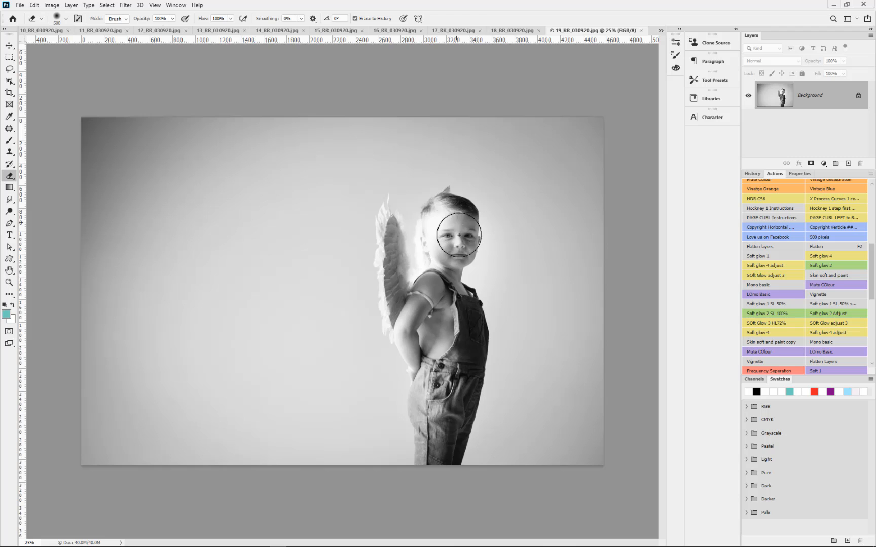
# Run the Soft glow 1 action on the side-on wing portrait 19_RR_030920.jpg, and save and close it.
pyautogui.click(761, 257)
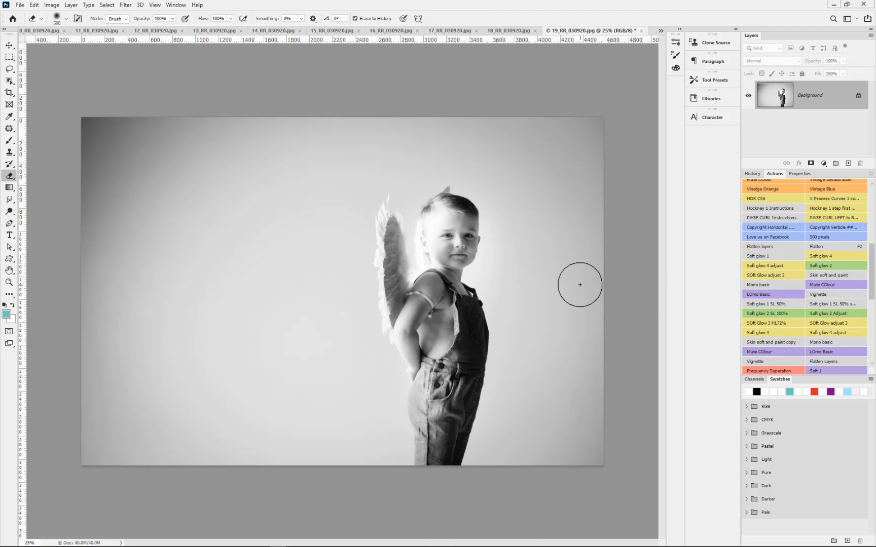
pyautogui.moveTo(456, 253)
pyautogui.mouseDown()
pyautogui.moveTo(450, 230)
pyautogui.moveTo(432, 228)
pyautogui.moveTo(454, 205)
pyautogui.moveTo(449, 218)
pyautogui.moveTo(419, 224)
pyautogui.mouseUp()
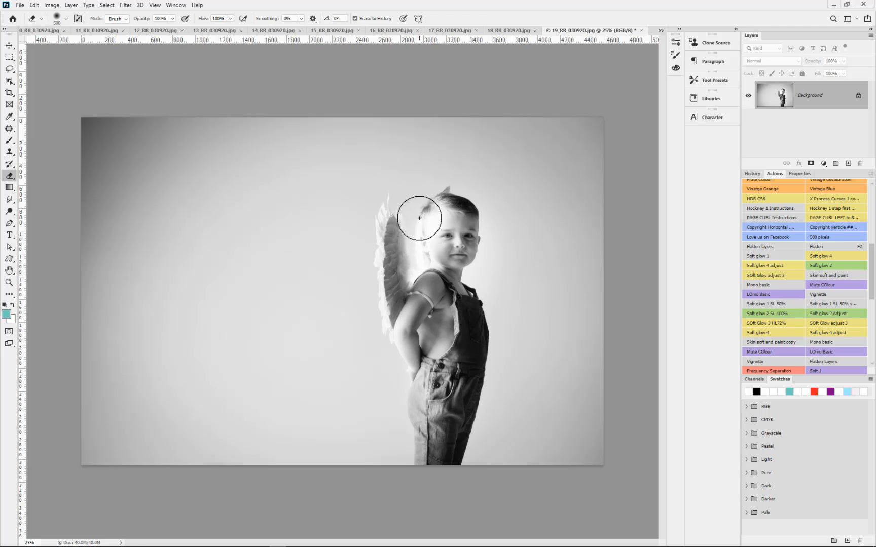
pyautogui.hotkey('ctrl', 'w')
pyautogui.click(407, 203)
pyautogui.click(494, 151)
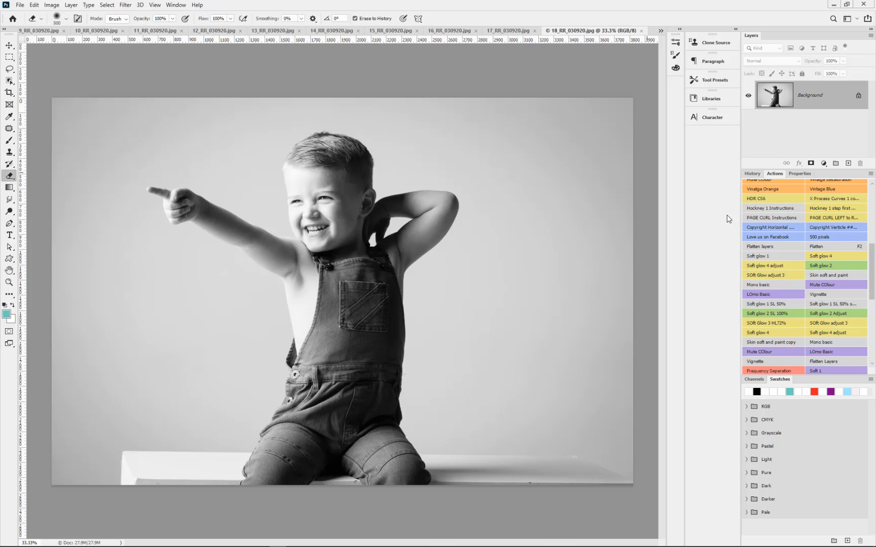
# Run the Soft glow 2 action on the pointing portrait 18_RR_030920.jpg, and save and close it.
pyautogui.click(816, 265)
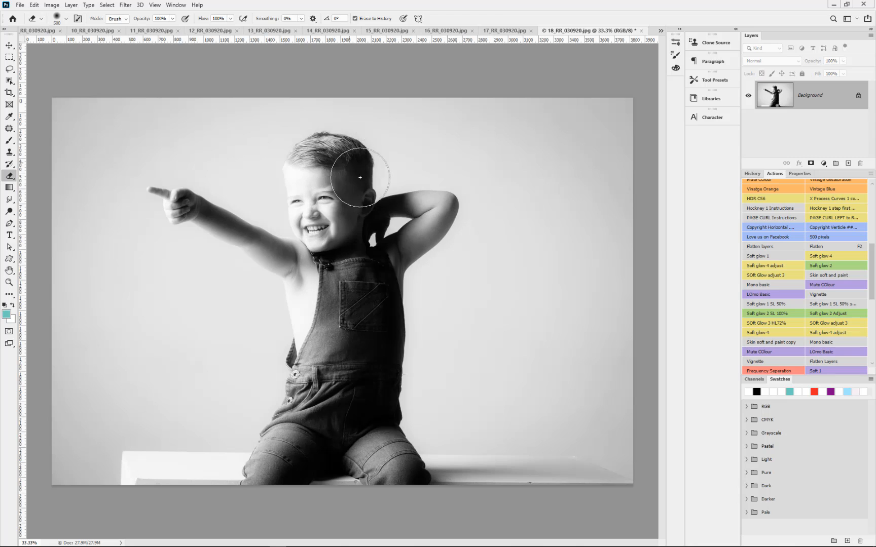
pyautogui.hotkey('ctrl', 'w')
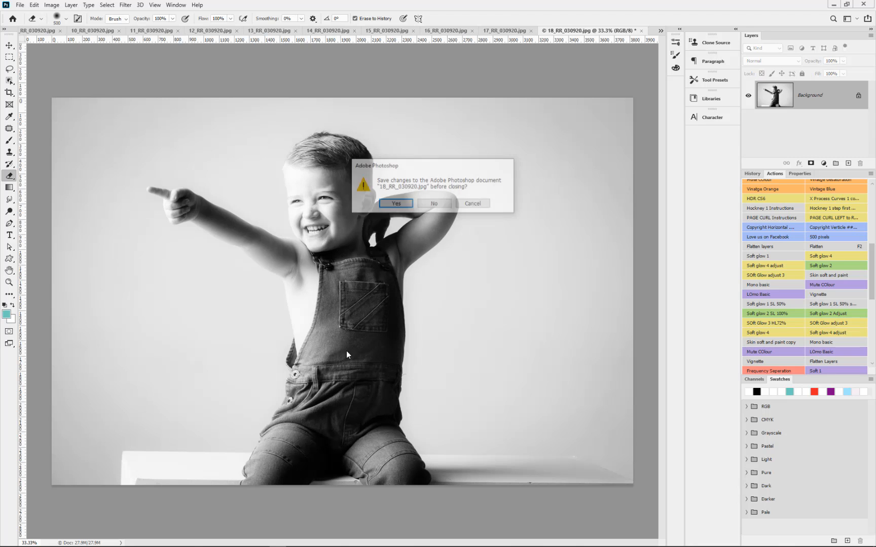
pyautogui.click(405, 204)
pyautogui.click(485, 155)
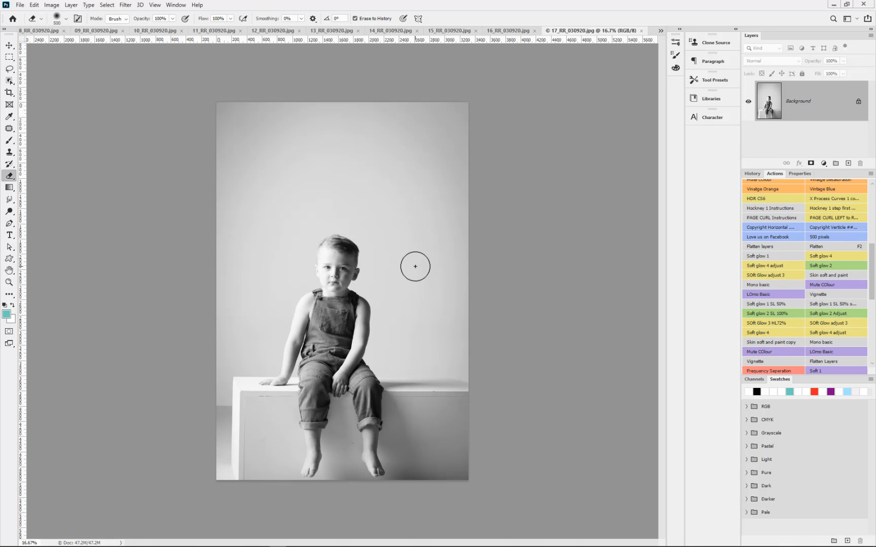
pyautogui.press('c')
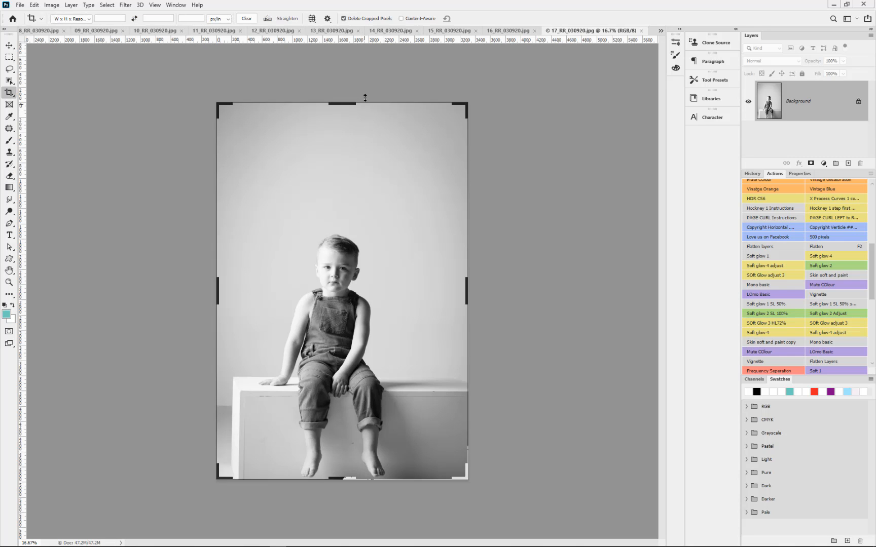
pyautogui.moveTo(346, 103); pyautogui.dragTo(342, 143)
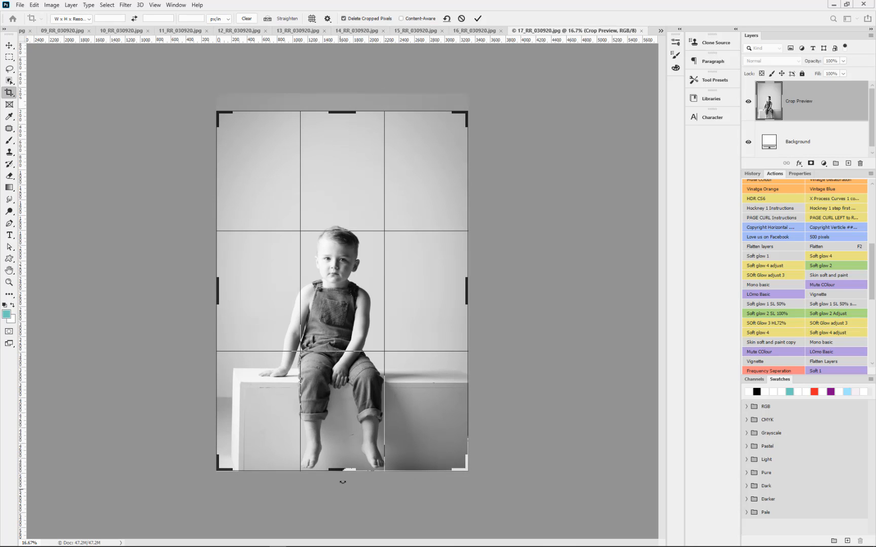
pyautogui.moveTo(343, 471); pyautogui.dragTo(341, 477)
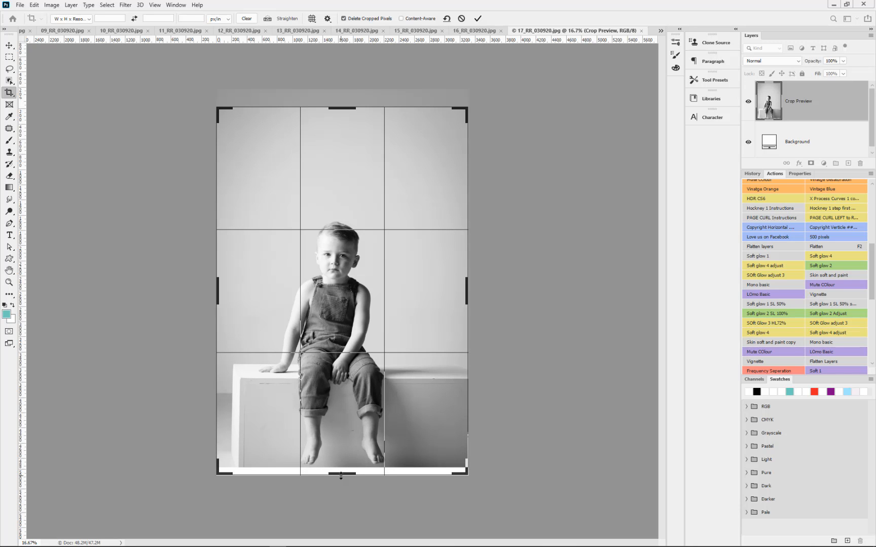
pyautogui.press('Return')
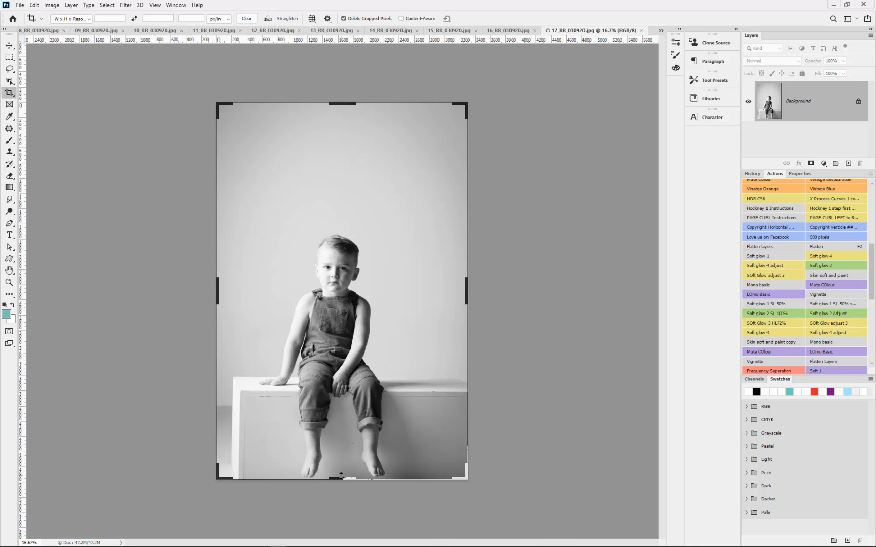
pyautogui.click(502, 404)
pyautogui.click(9, 45)
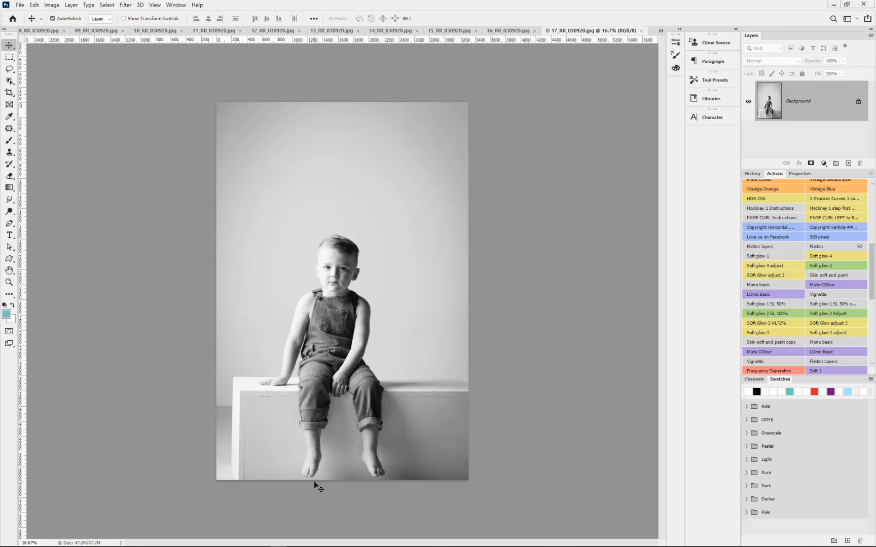
# Run the Soft glow 1 action on the seated portrait 17_RR_030920.jpg, and save and close it.
pyautogui.click(758, 256)
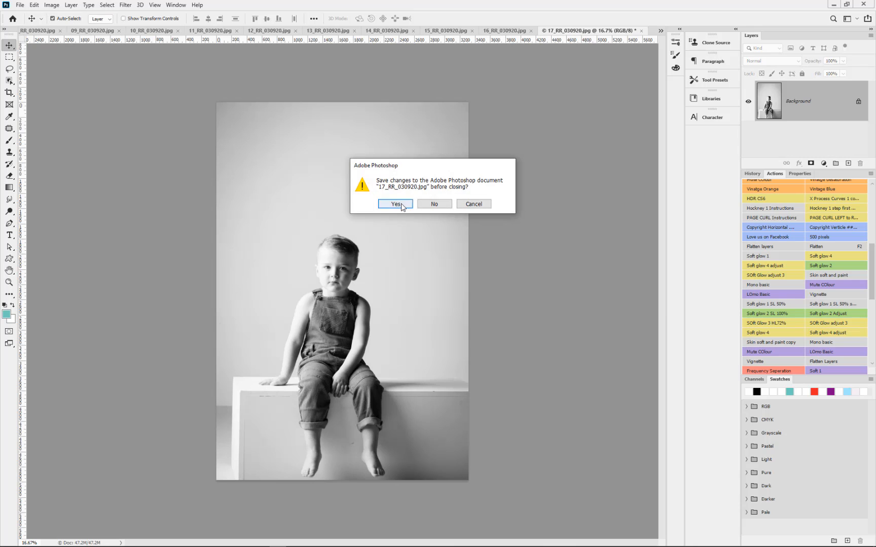
pyautogui.click(399, 202)
pyautogui.click(499, 150)
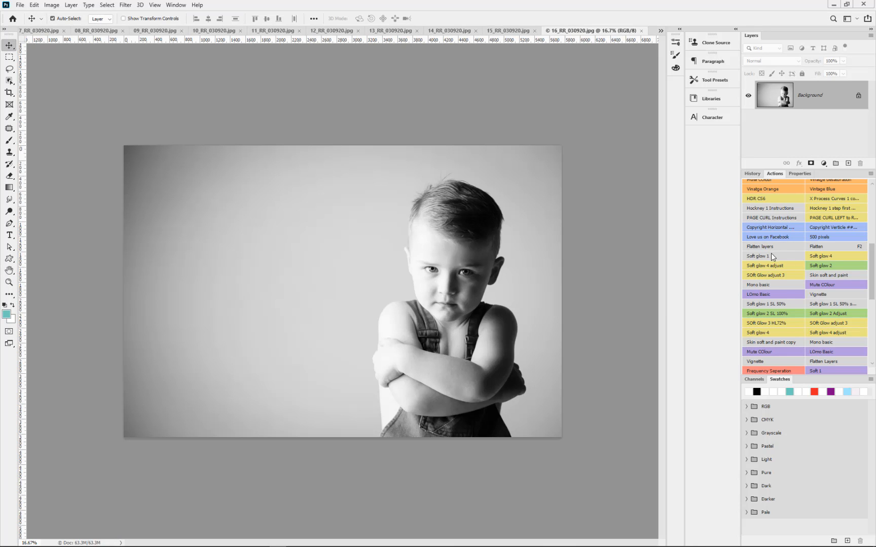
# Run the Soft glow 1 action on the crossed-arms portrait 16_RR_030920.jpg, and save and close it.
pyautogui.click(768, 254)
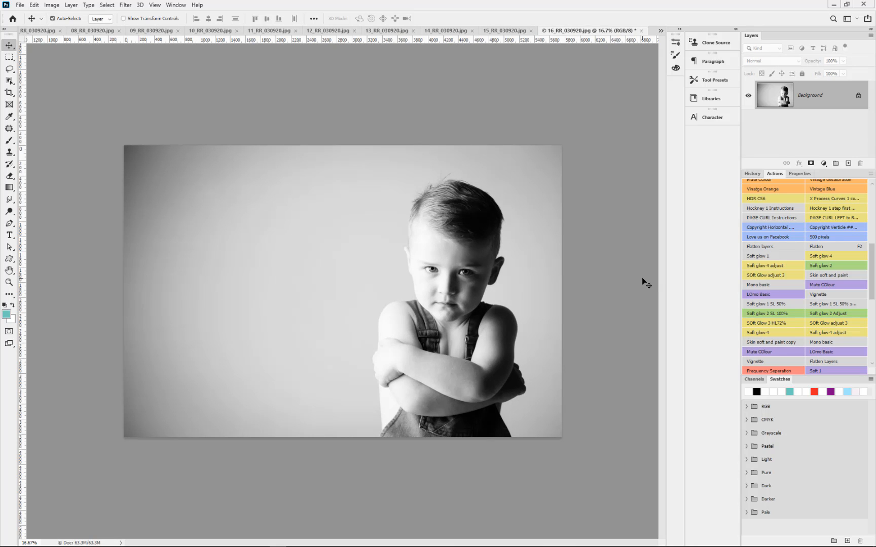
pyautogui.click(402, 207)
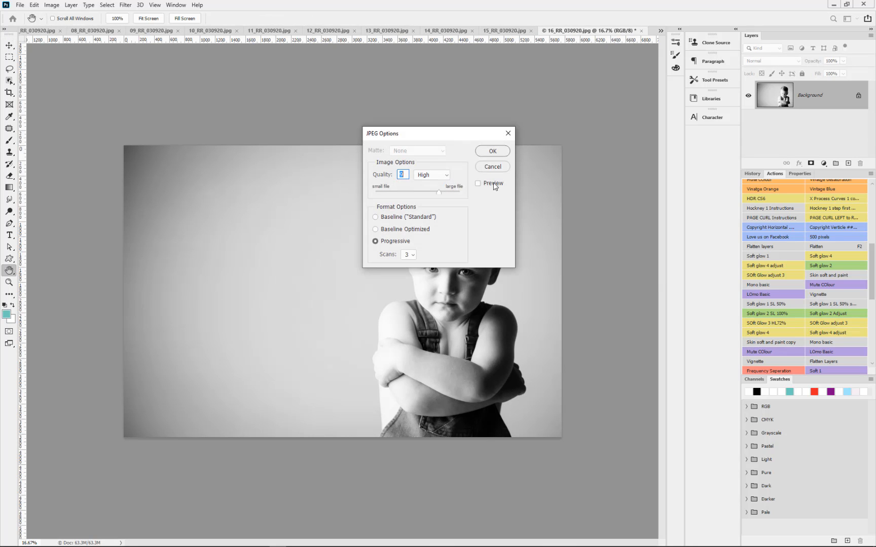
pyautogui.click(489, 152)
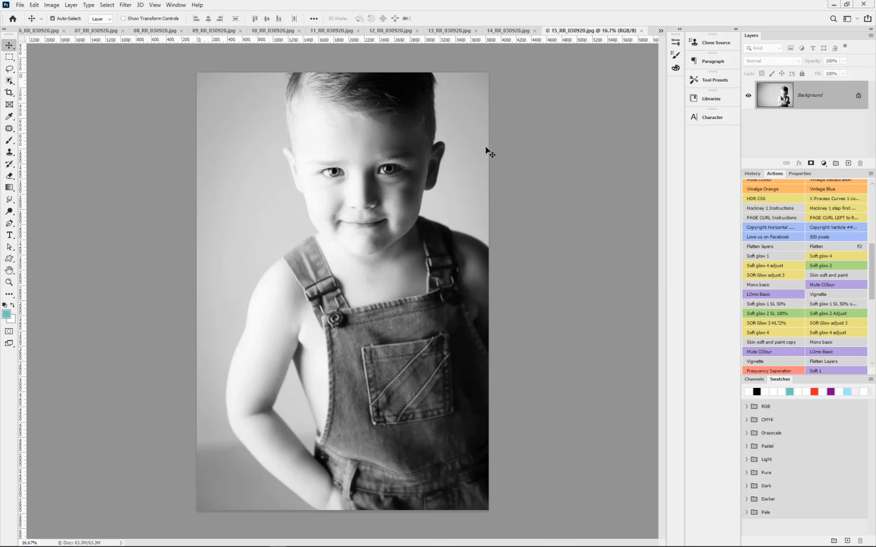
# Apply the Soft glow 1 action to 15_RR_030920.jpg and raise its contrast in Levels with black input 10 and white input 245.
pyautogui.click(772, 258)
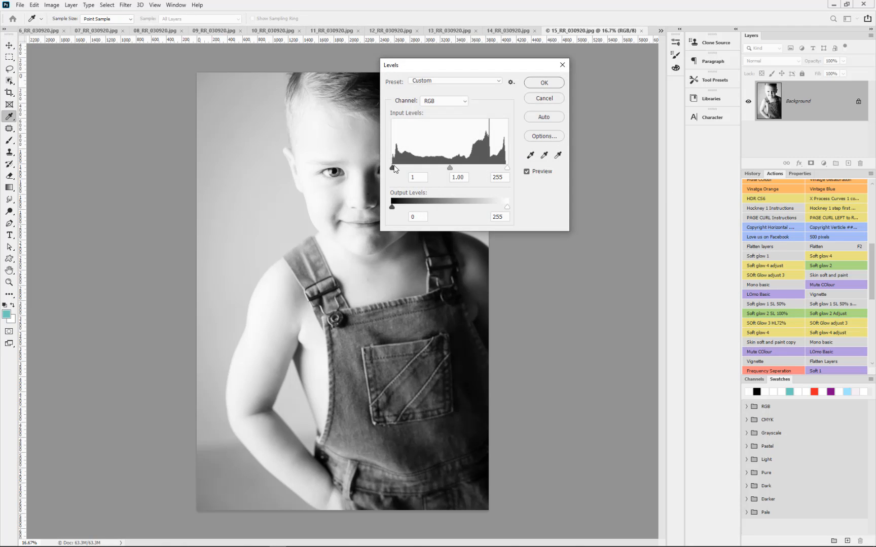
pyautogui.moveTo(394, 168); pyautogui.dragTo(399, 168)
pyautogui.moveTo(508, 169); pyautogui.dragTo(505, 171)
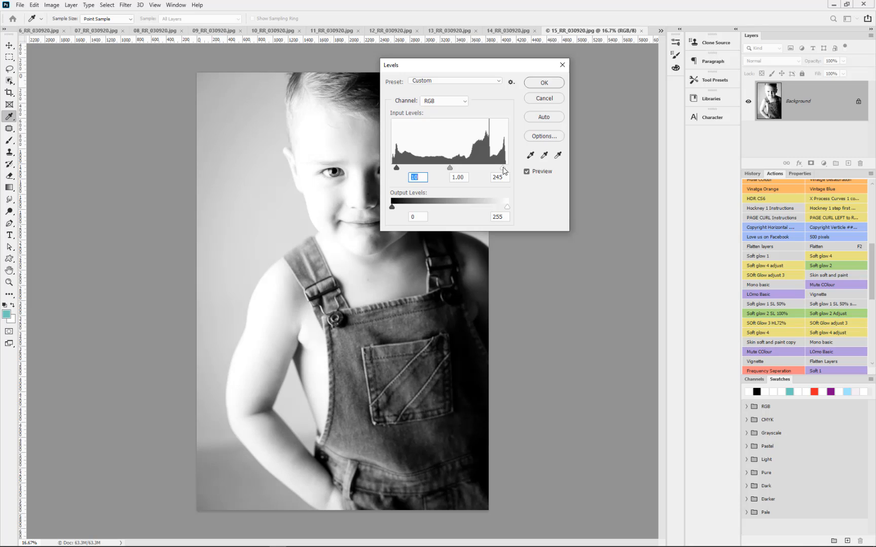
pyautogui.click(541, 85)
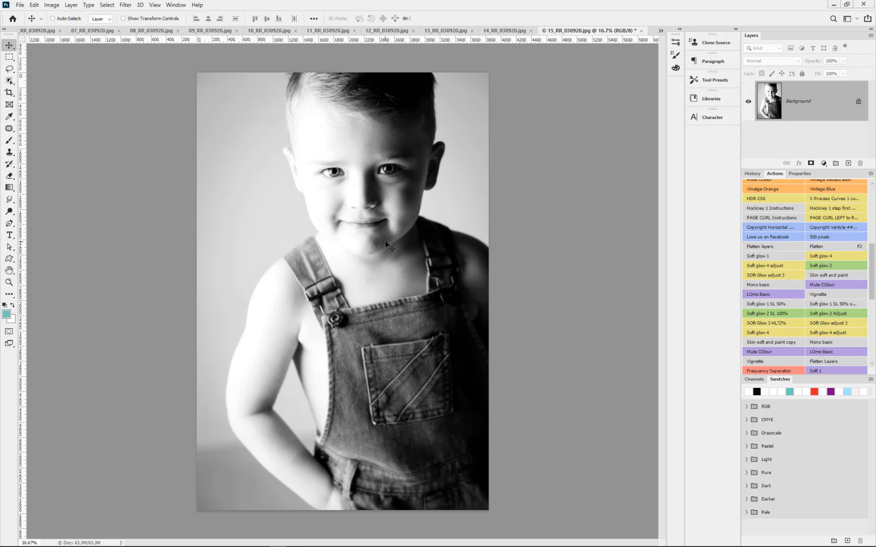
# Save and close 15_RR_030920.jpg, accepting the JPEG options.
pyautogui.click(396, 203)
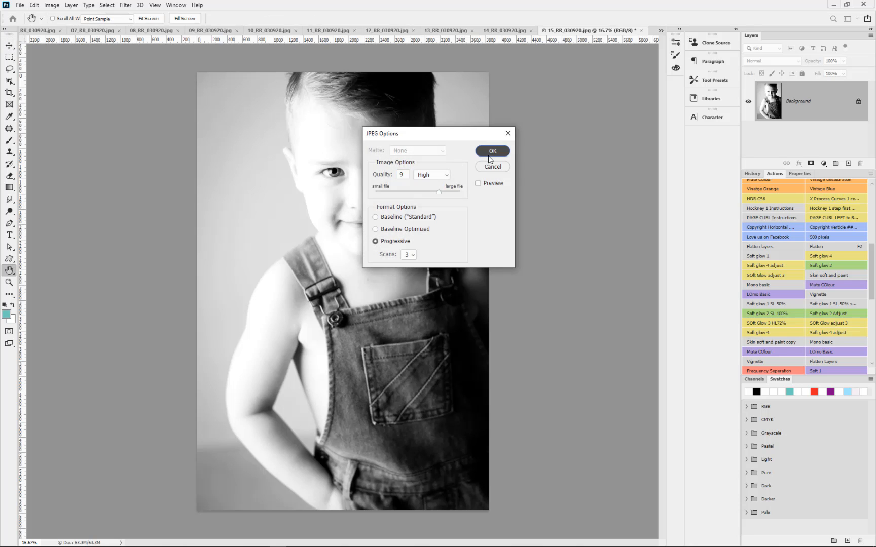
pyautogui.click(489, 157)
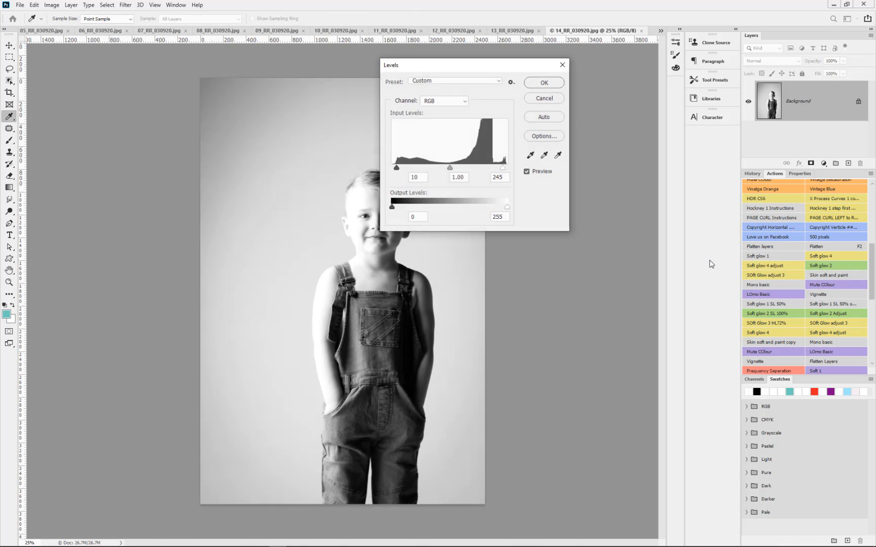
# Process 14_RR_030920.jpg with Levels inputs 10 and 245 and the Soft glow 1 action, and save and close it.
pyautogui.press('Return')
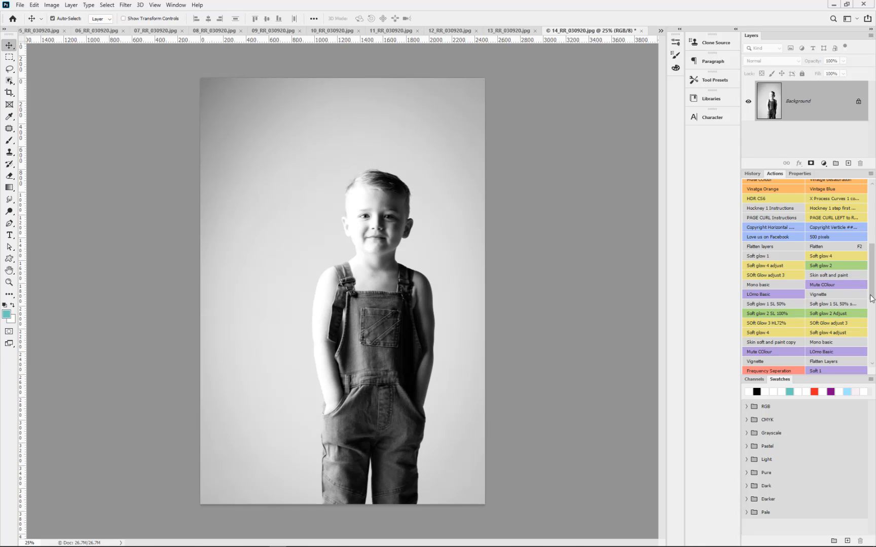
pyautogui.click(777, 257)
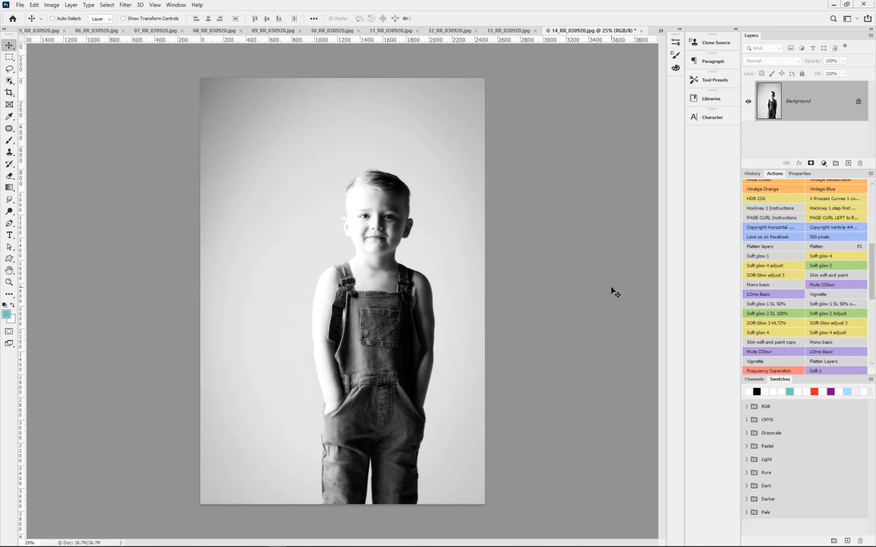
pyautogui.click(400, 202)
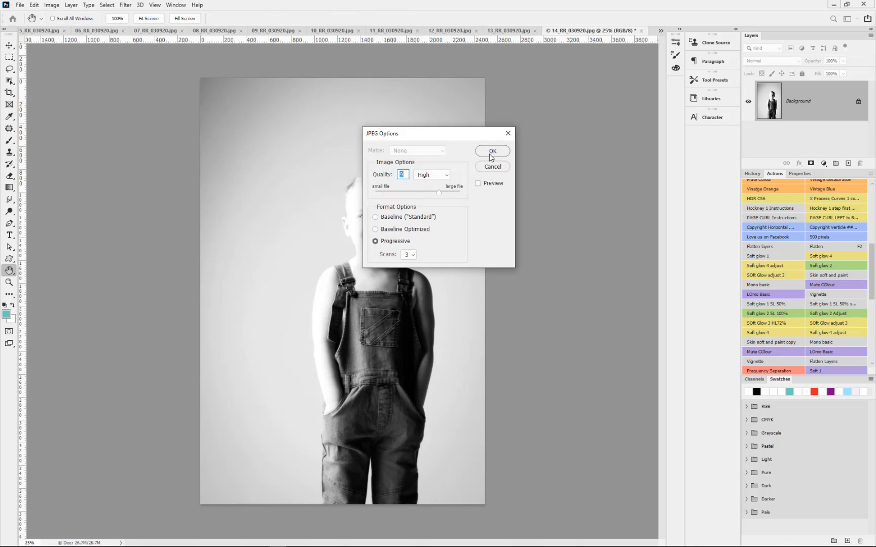
pyautogui.click(490, 152)
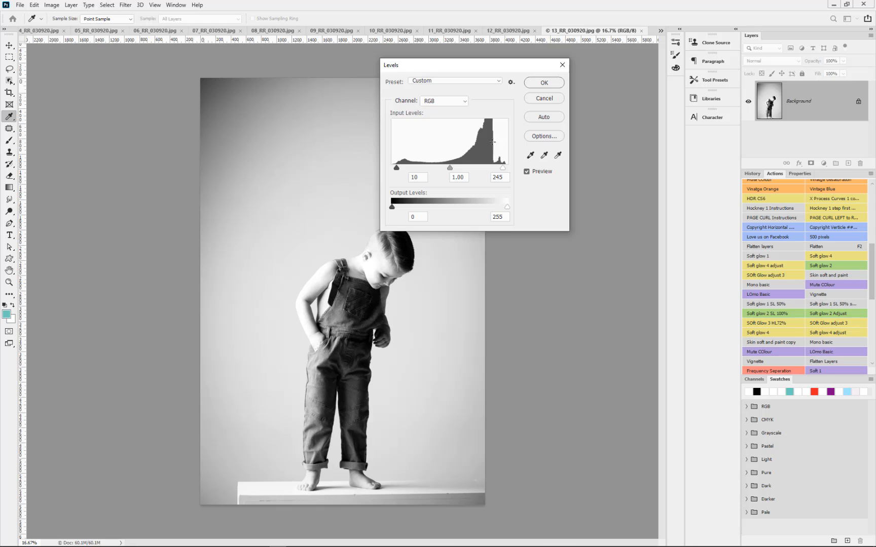
# Process 13_RR_030920.jpg with Levels inputs 10 and 245 and the Soft glow 1 action, and save and close it.
pyautogui.click(536, 85)
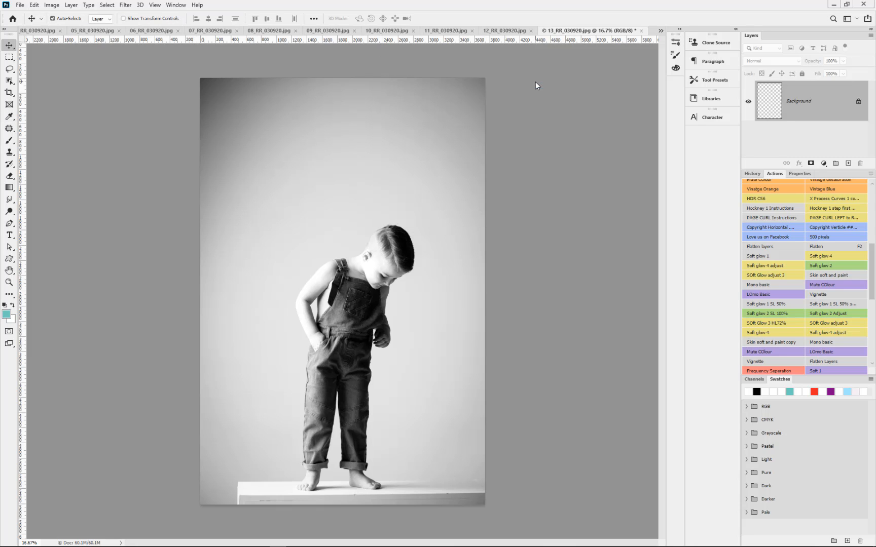
pyautogui.click(764, 258)
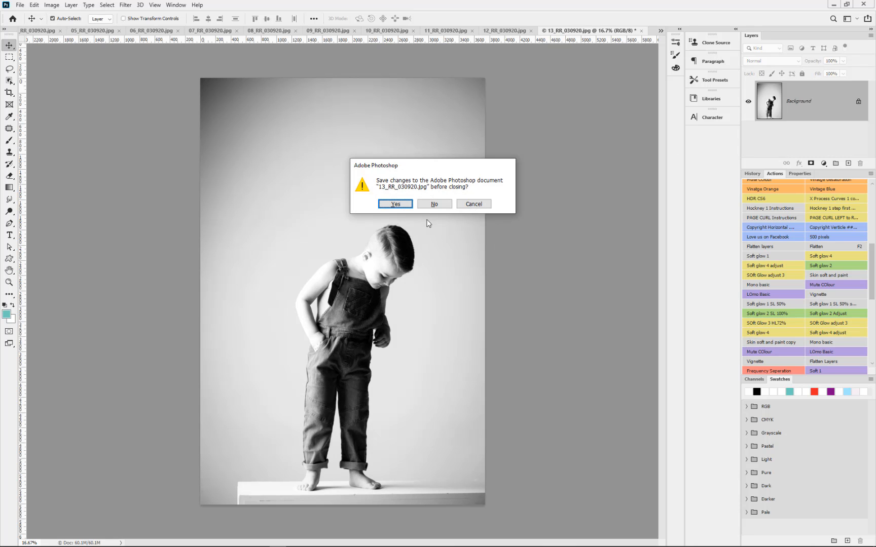
pyautogui.click(401, 205)
pyautogui.click(495, 152)
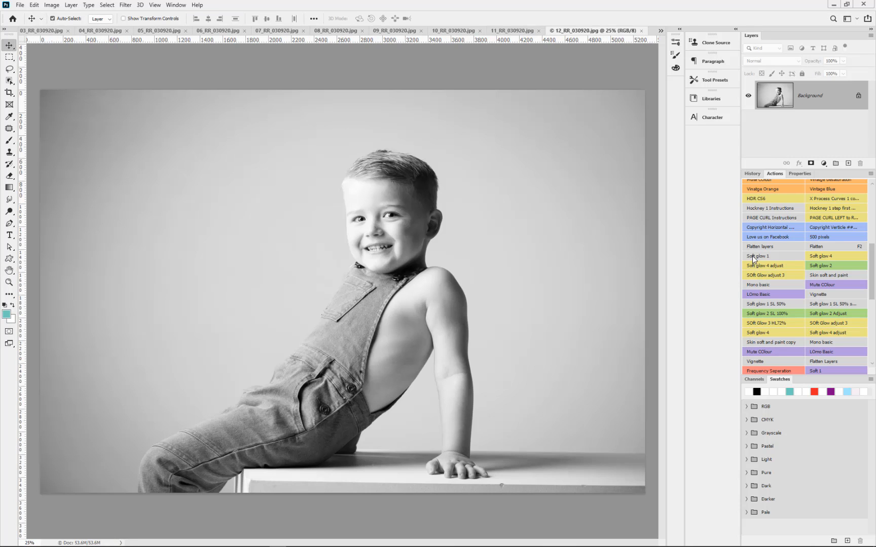
# Run the Soft glow 1 action on the leaning-back close-up 12_RR_030920.jpg, and save and close it.
pyautogui.click(755, 256)
pyautogui.hotkey('ctrl', 'w')
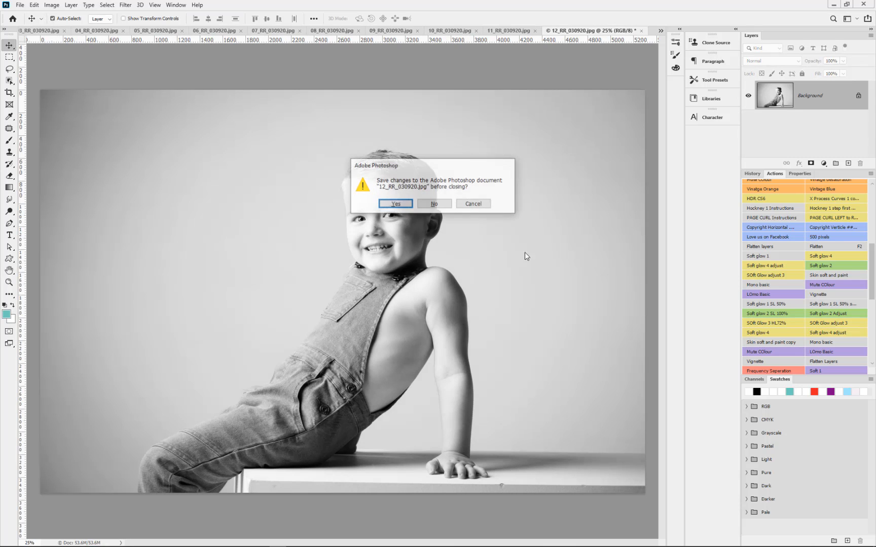
pyautogui.click(398, 204)
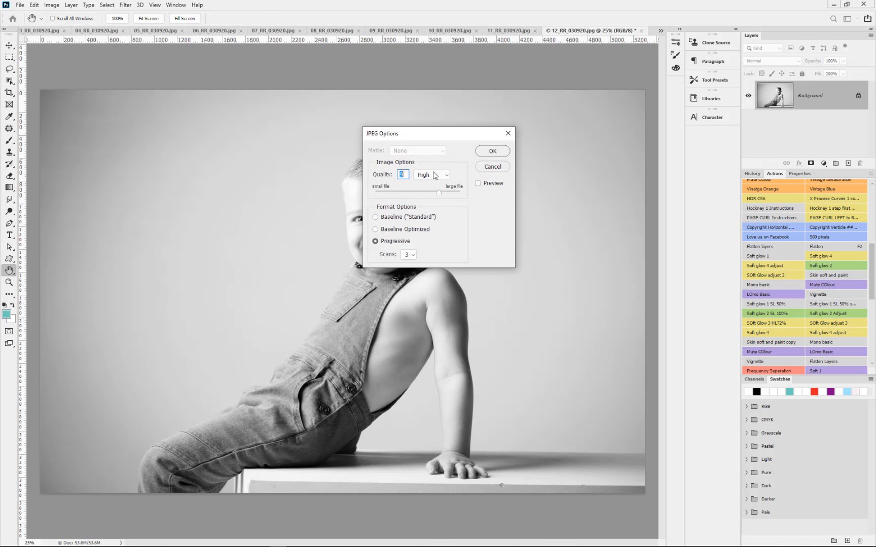
pyautogui.click(487, 151)
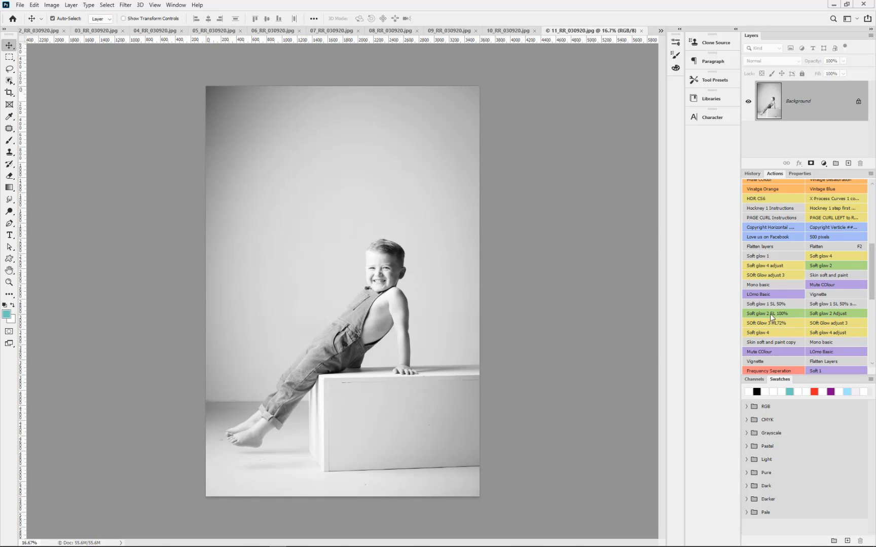
# Run the Soft glow 2 action on the full-length leaning portrait 11_RR_030920.jpg, and save and close it.
pyautogui.click(824, 264)
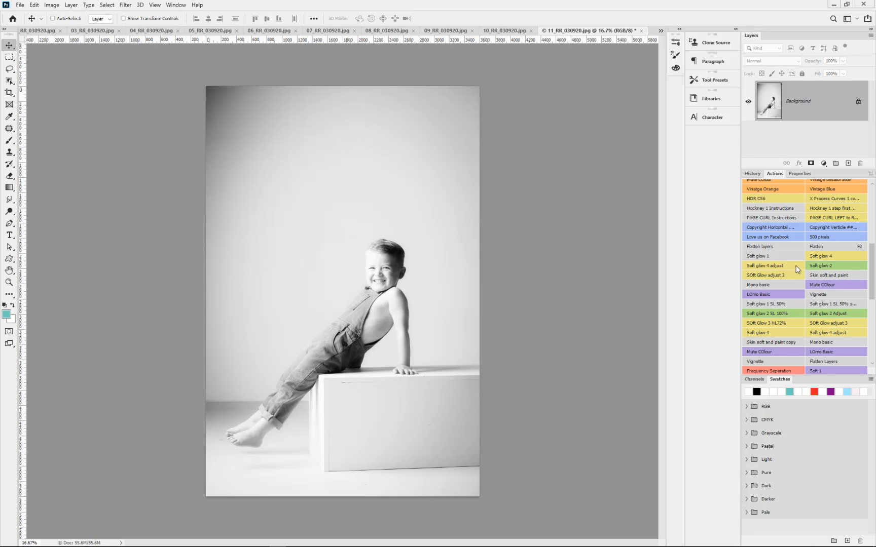
pyautogui.hotkey('ctrl', 'w')
pyautogui.click(396, 203)
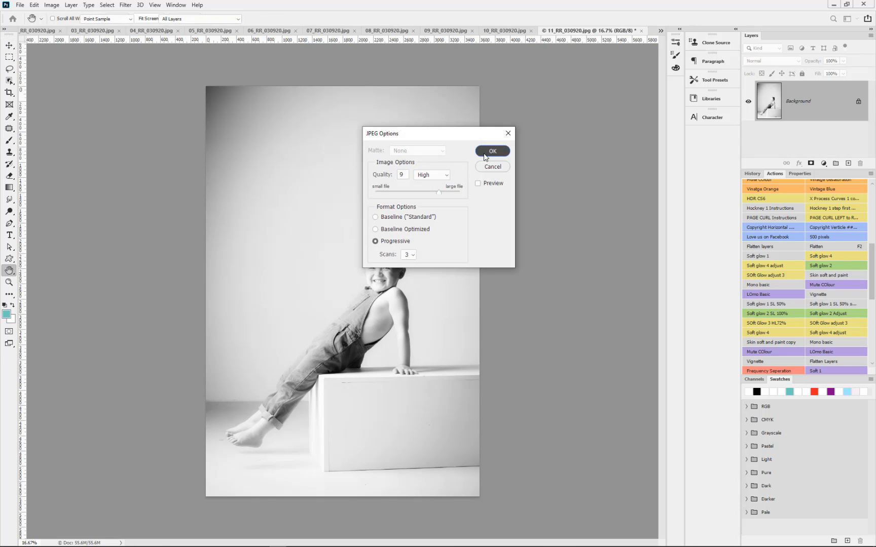
pyautogui.click(483, 152)
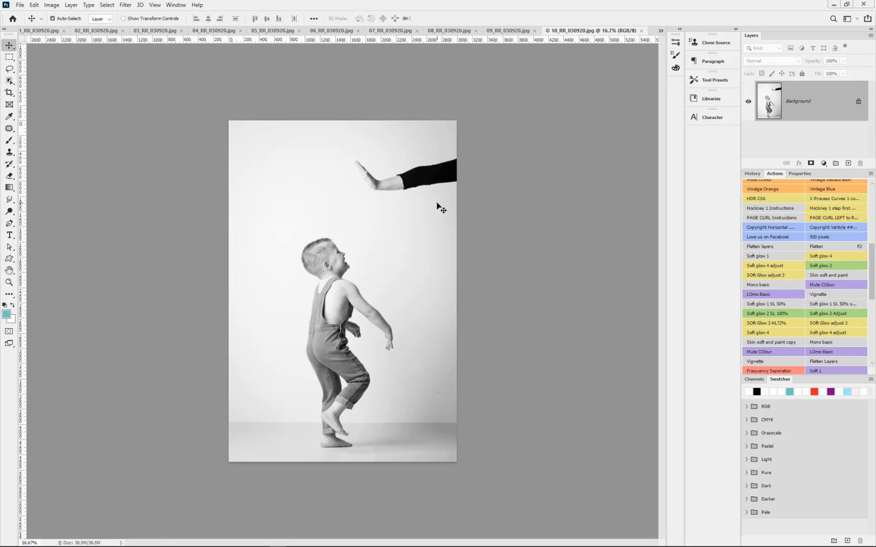
# Apply the Soft glow 2 action instead of Soft glow 4 to 10_RR_030920.jpg and deepen its shadows in Levels.
pyautogui.click(837, 255)
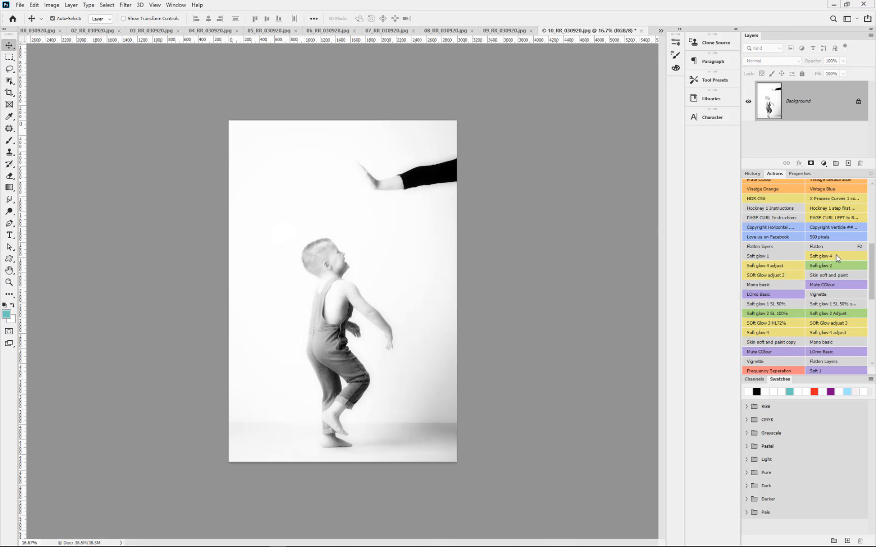
pyautogui.press('F12')
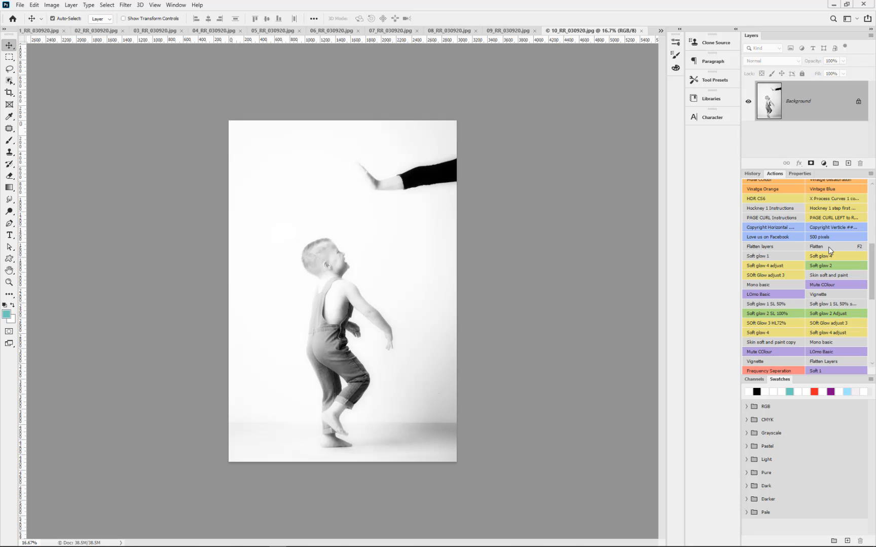
pyautogui.click(826, 263)
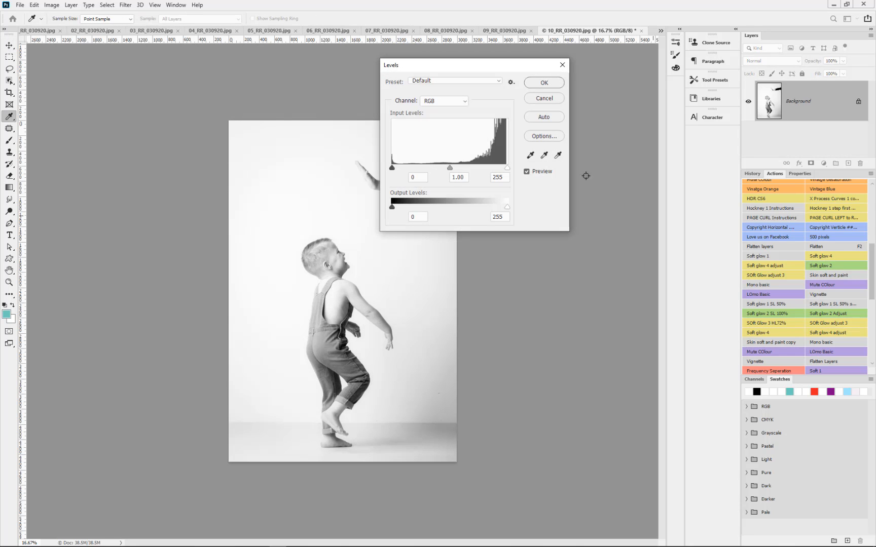
pyautogui.moveTo(392, 168); pyautogui.dragTo(414, 167)
pyautogui.click(549, 81)
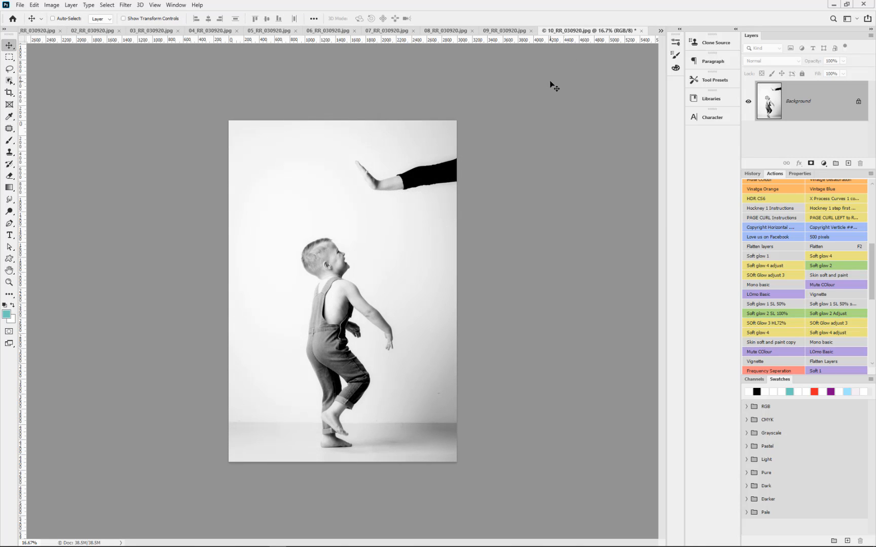
# Save and close 10_RR_030920.jpg, accepting the JPEG options.
pyautogui.click(395, 204)
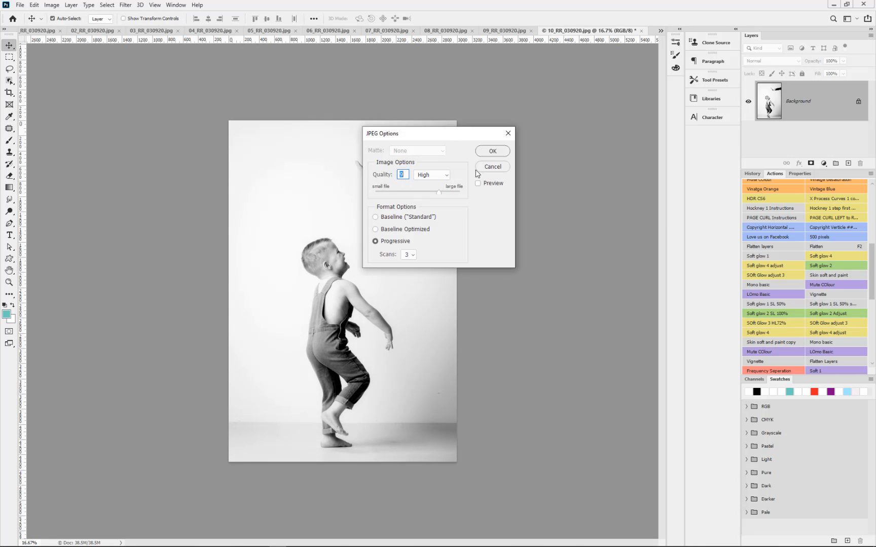
pyautogui.click(496, 149)
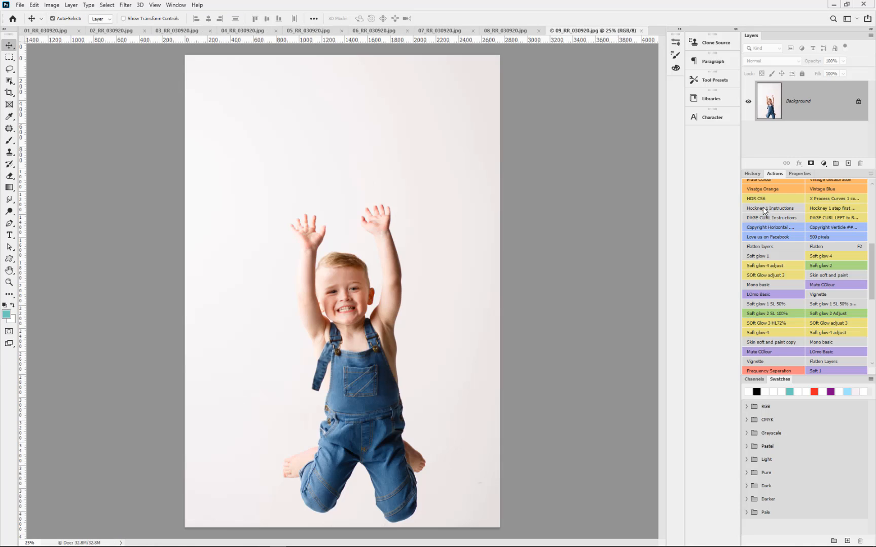
# Run the Soft glow 2 action on the arms-raised jumping portrait 09_RR_030920.jpg, and save and close it.
pyautogui.click(826, 264)
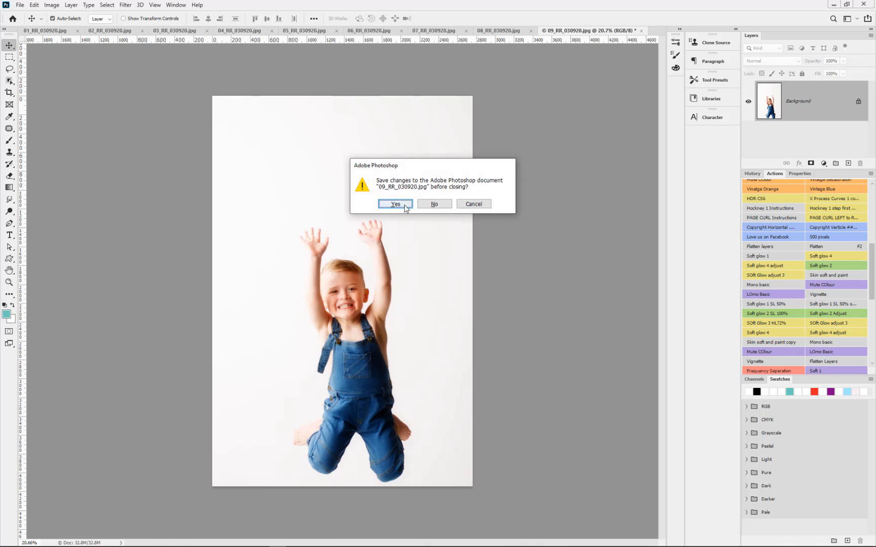
pyautogui.click(393, 203)
pyautogui.click(491, 150)
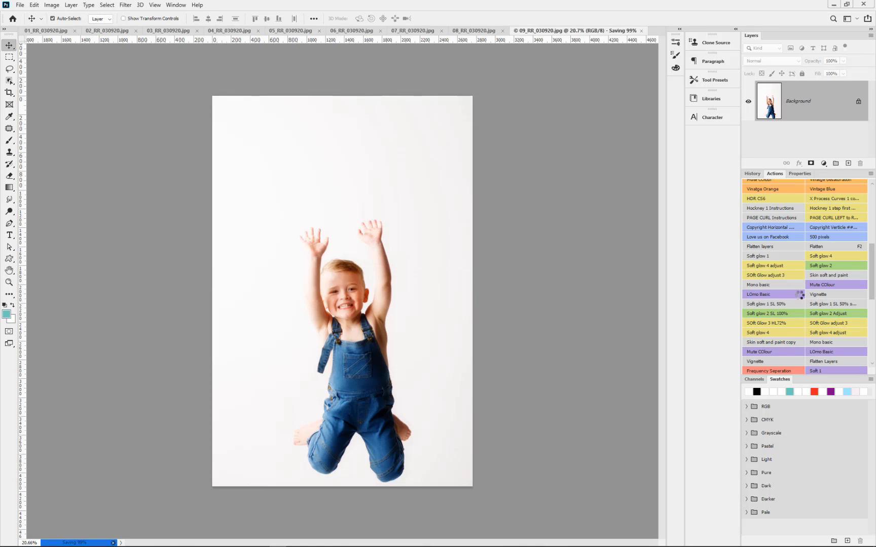
# Run the Soft glow 2 action on the landscape half-length portrait 08_RR_030920.jpg, and save and close it.
pyautogui.click(830, 266)
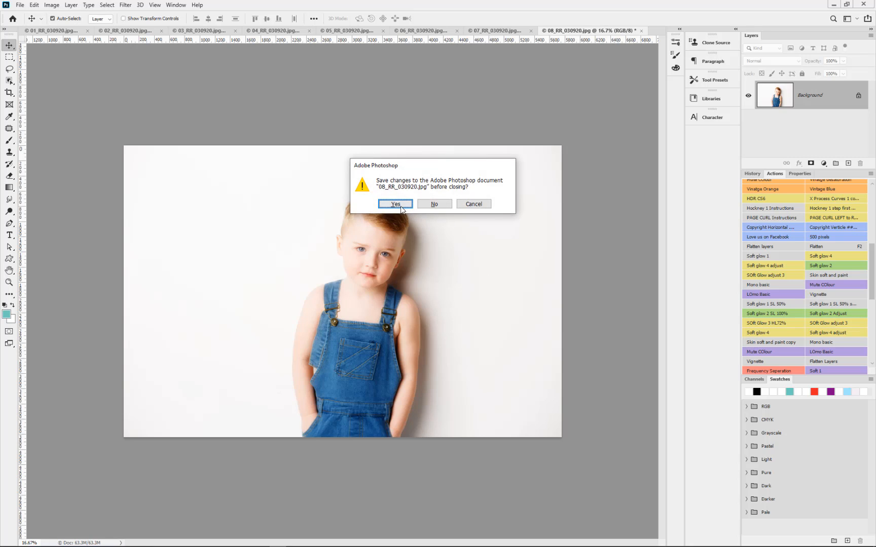
pyautogui.click(400, 207)
pyautogui.click(491, 150)
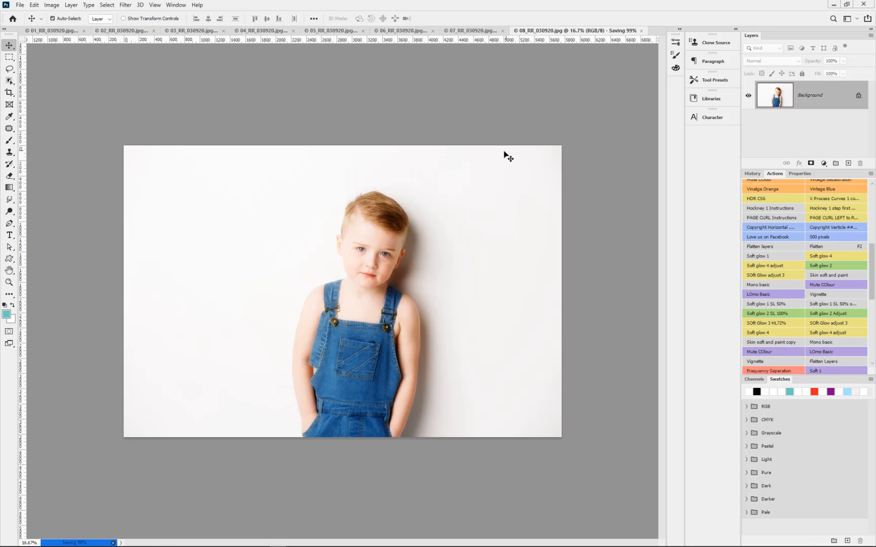
# Run the Soft glow 2 action on the full-length wall portrait 07_RR_030920.jpg, and save and close it.
pyautogui.click(816, 266)
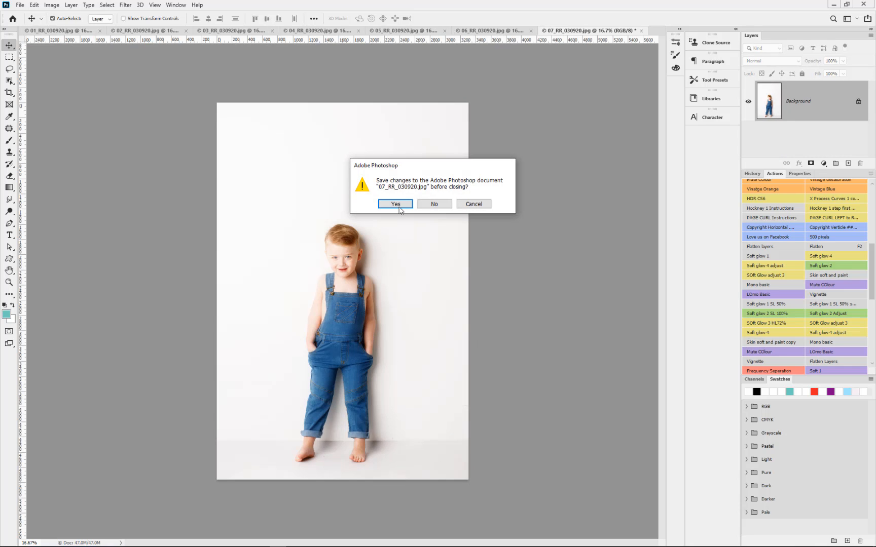
pyautogui.click(396, 204)
pyautogui.click(490, 151)
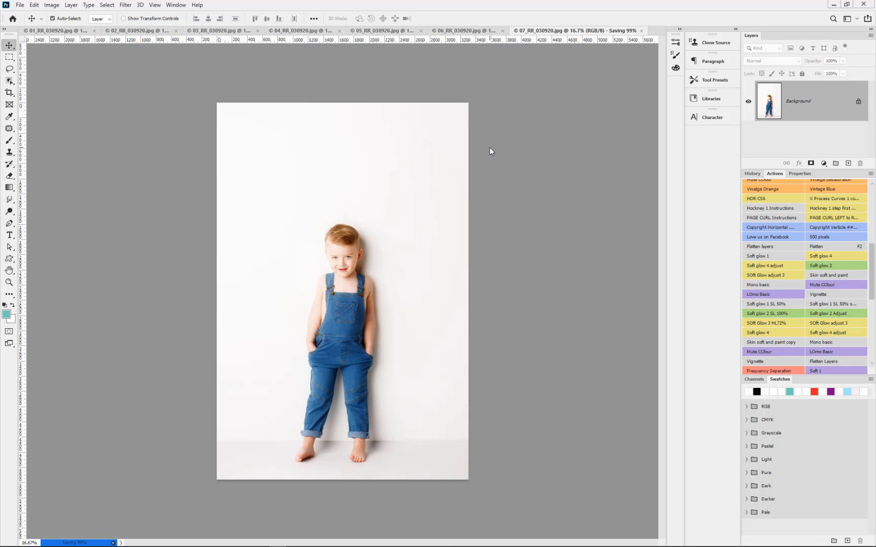
# Run the Soft glow 2 action on the hands-in-pockets portrait 06_RR_030920.jpg, and save and close it.
pyautogui.click(819, 266)
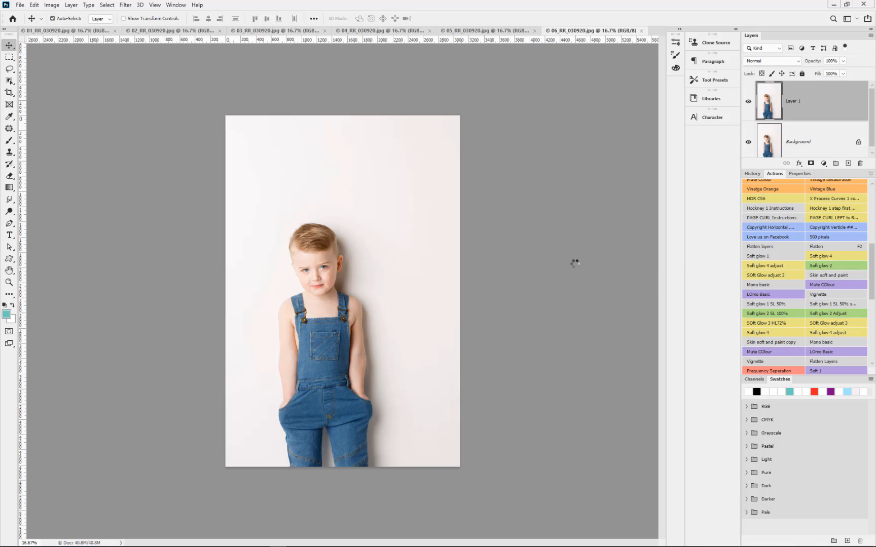
pyautogui.hotkey('ctrl', 'w')
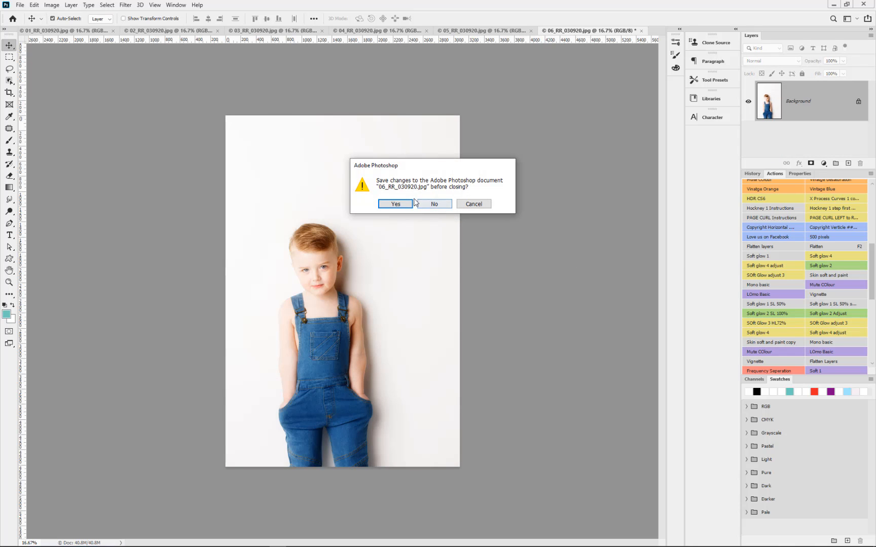
pyautogui.click(403, 202)
pyautogui.click(500, 155)
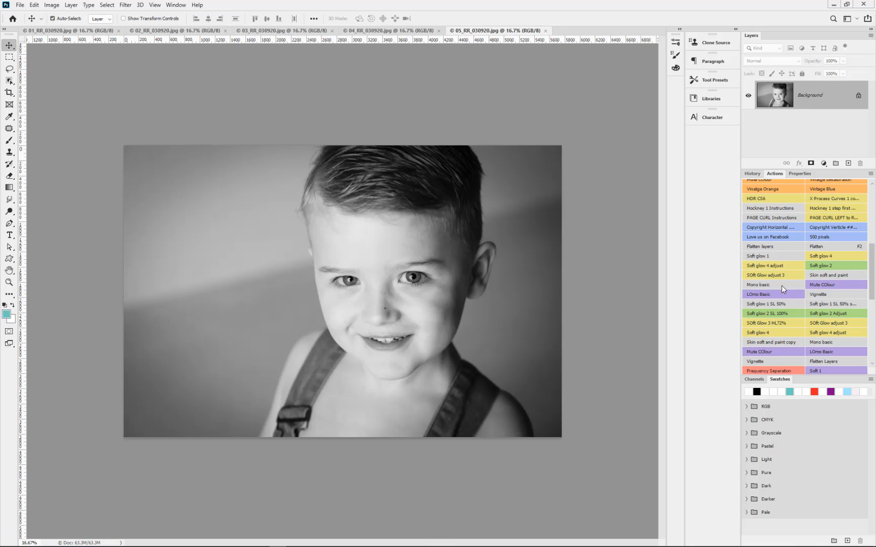
# Brighten the highlights of the black-and-white close-up 05_RR_030920.jpg with Levels, setting the white input level to 232.
pyautogui.click(752, 294)
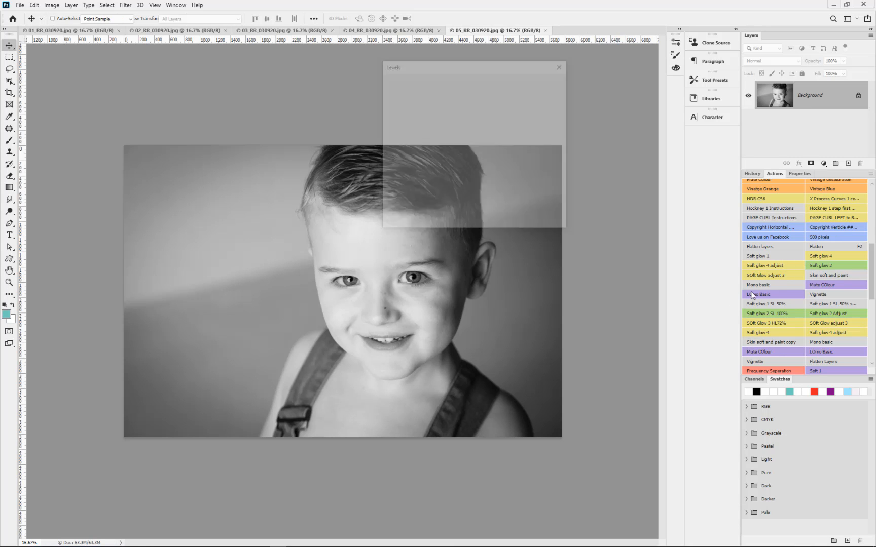
pyautogui.moveTo(505, 168); pyautogui.dragTo(496, 168)
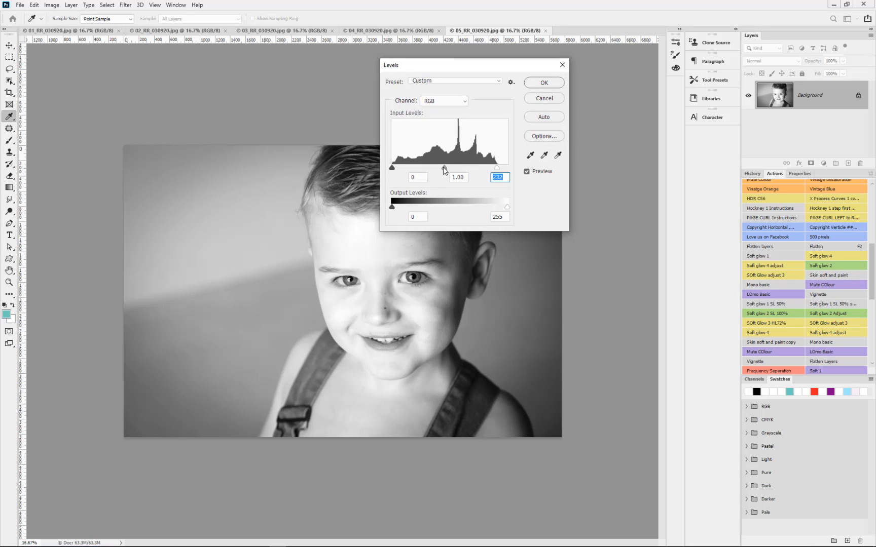
pyautogui.click(444, 170)
pyautogui.click(547, 84)
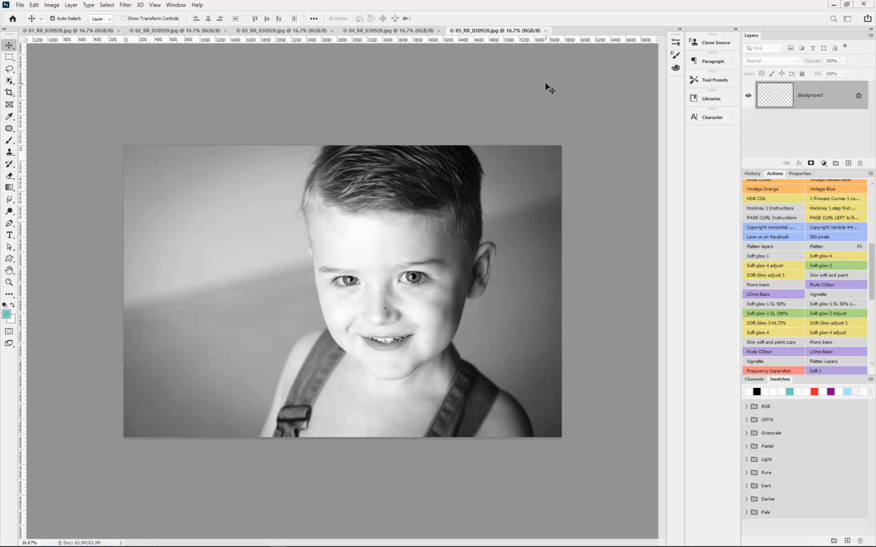
# Run the Soft glow 2 action on 05_RR_030920.jpg, and save and close it, accepting the JPEG options.
pyautogui.click(832, 267)
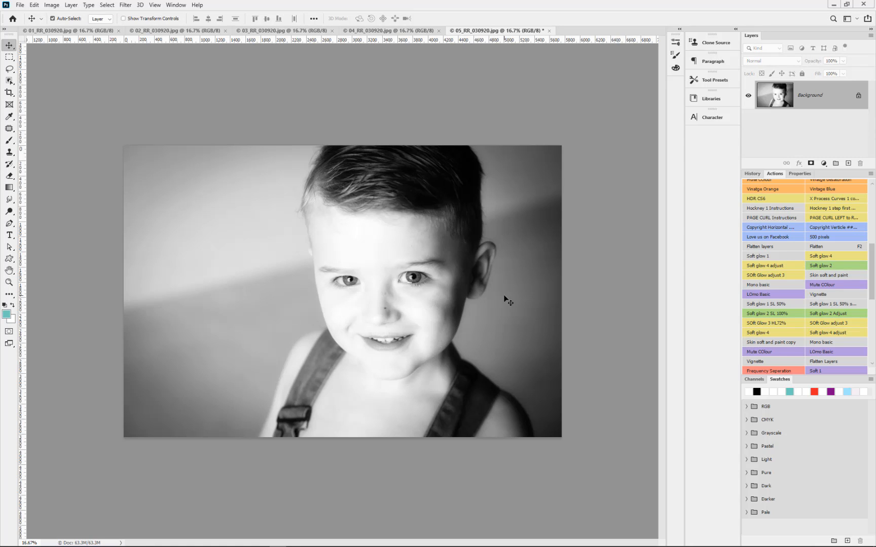
pyautogui.press('e')
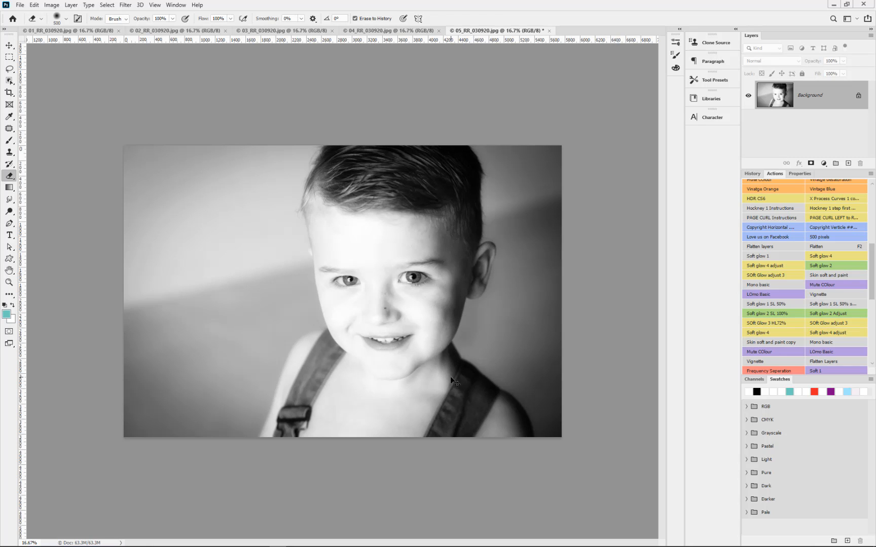
pyautogui.hotkey('ctrl', 'w')
pyautogui.click(394, 203)
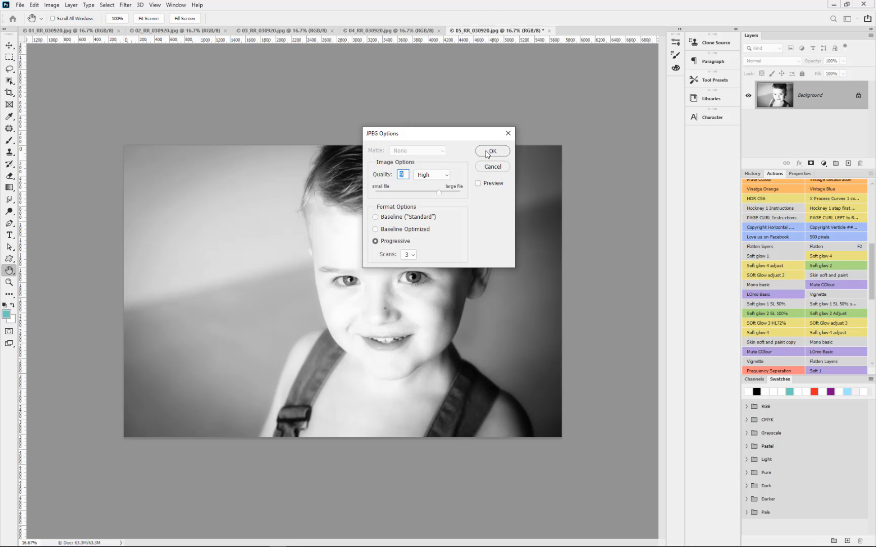
pyautogui.click(490, 151)
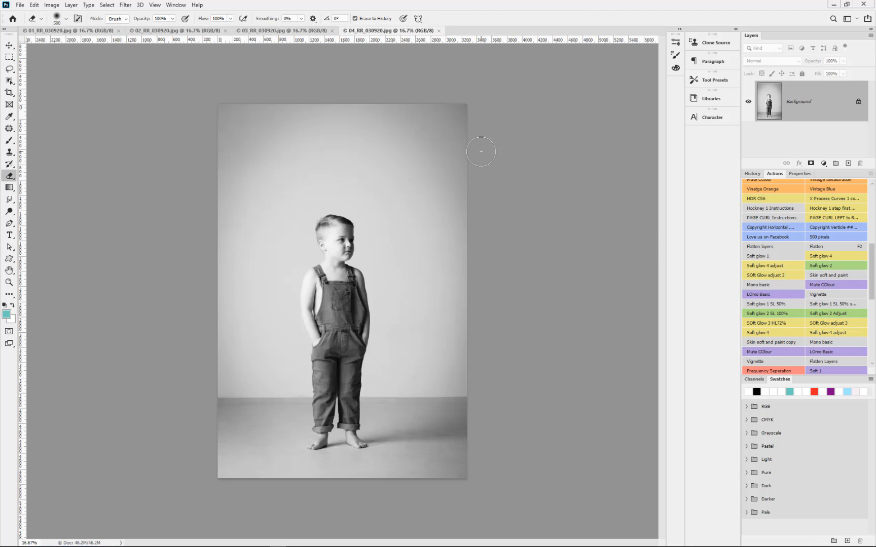
# Run the Soft glow 1 action on the black-and-white standing portrait 04_RR_030920.jpg, and save and close it.
pyautogui.click(786, 257)
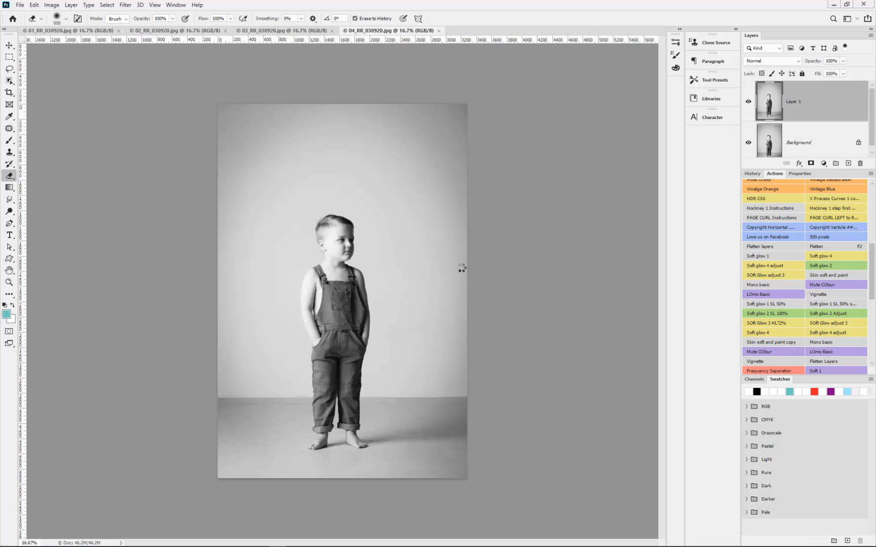
pyautogui.hotkey('ctrl', 'w')
pyautogui.click(395, 204)
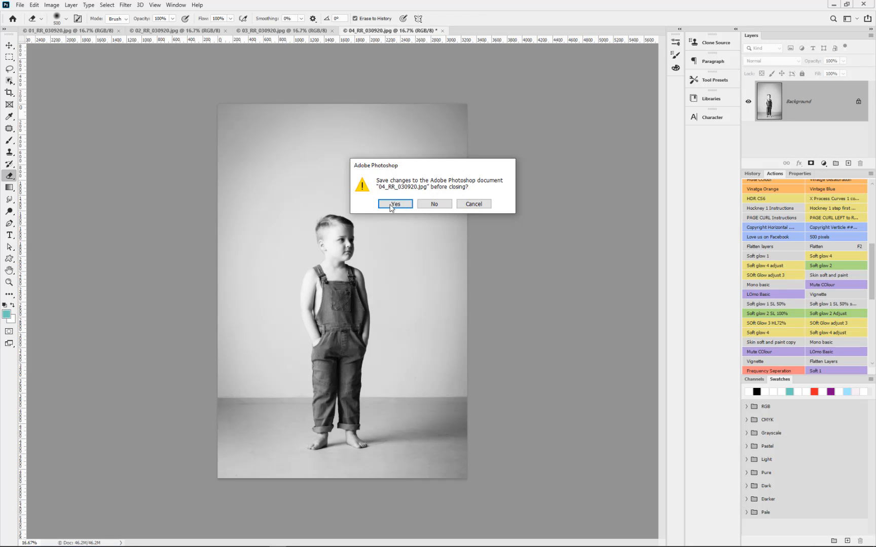
pyautogui.click(499, 154)
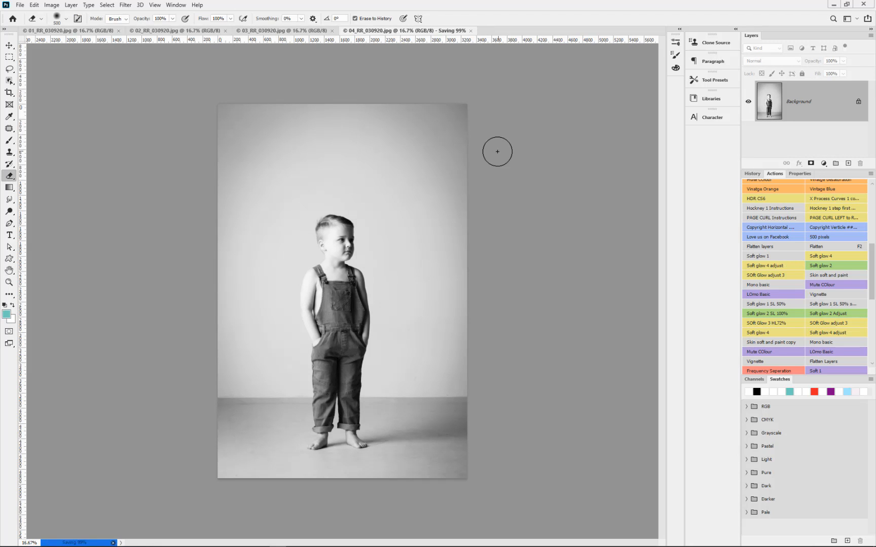
# Run the Soft glow 2 action on 03_RR_030920.jpg, then deepen its shadows and slightly brighten its highlights in Levels.
pyautogui.click(826, 266)
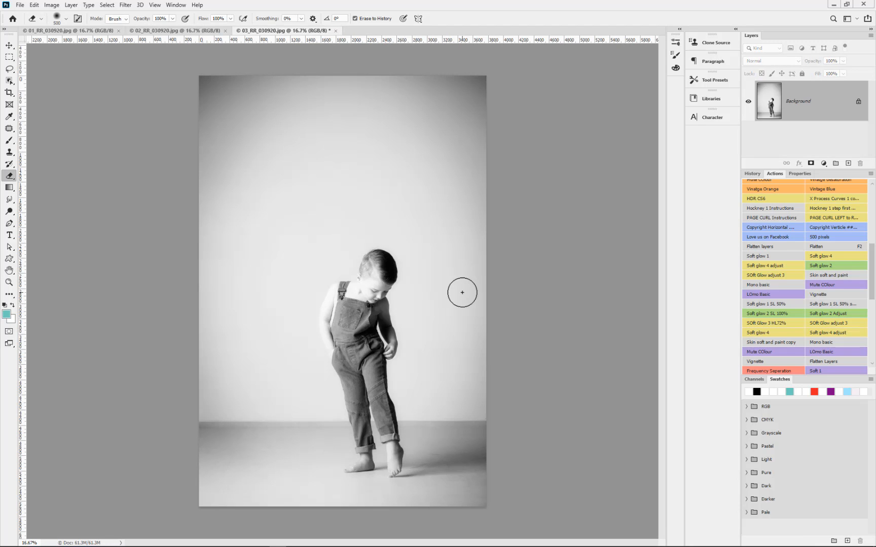
pyautogui.hotkey('ctrl', 'l')
pyautogui.moveTo(392, 168); pyautogui.dragTo(398, 170)
pyautogui.moveTo(505, 163); pyautogui.dragTo(503, 167)
pyautogui.click(535, 83)
pyautogui.press('e')
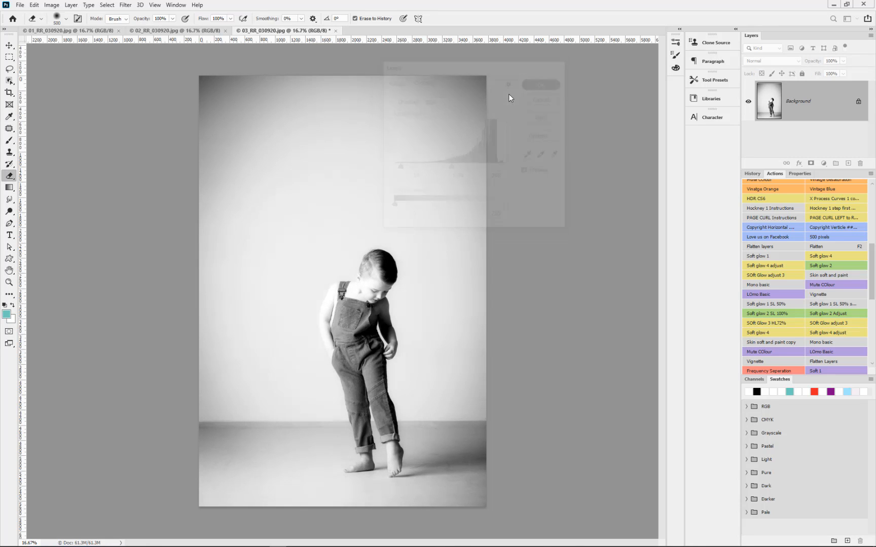
# Save and close 03_RR_030920.jpg, accepting the JPEG options.
pyautogui.hotkey('ctrl', 'w')
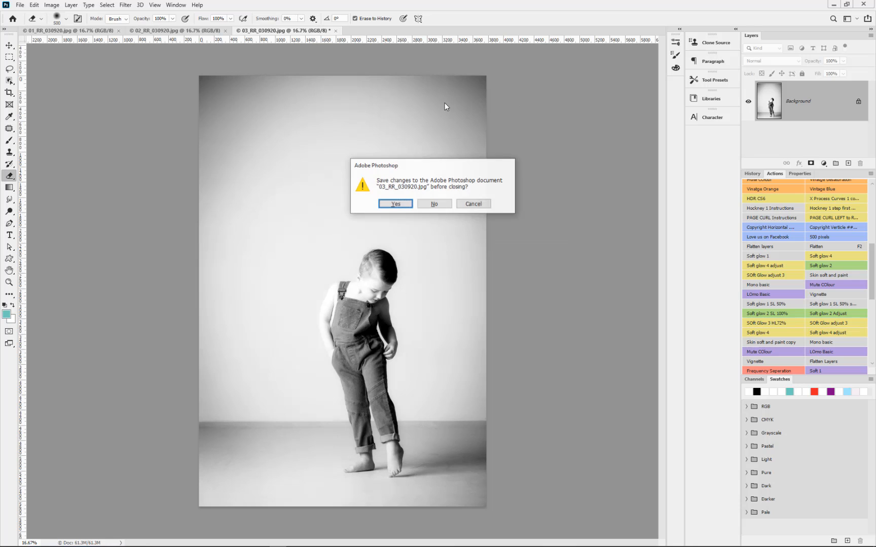
pyautogui.click(406, 202)
pyautogui.click(487, 149)
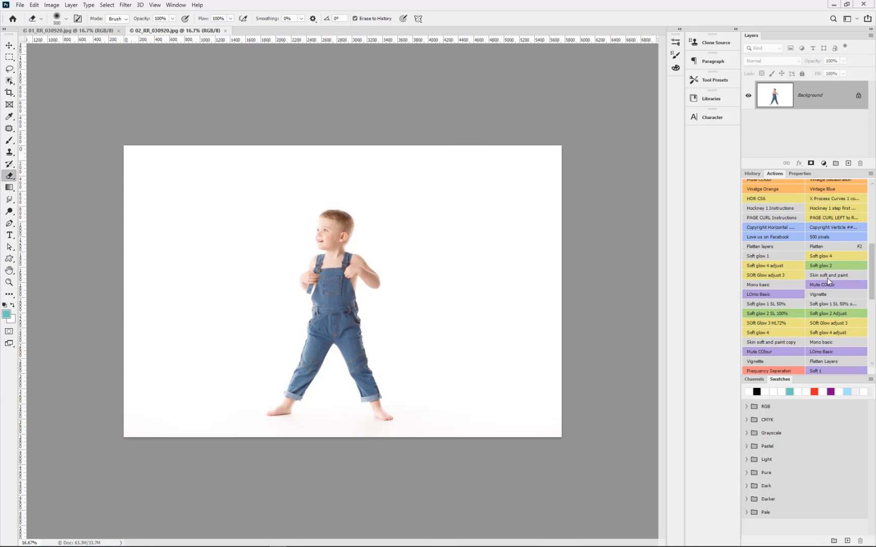
# Apply the Soft glow 2 action and Levels inputs of 14 and 248 to 02_RR_030920.jpg, and save and close it.
pyautogui.click(830, 265)
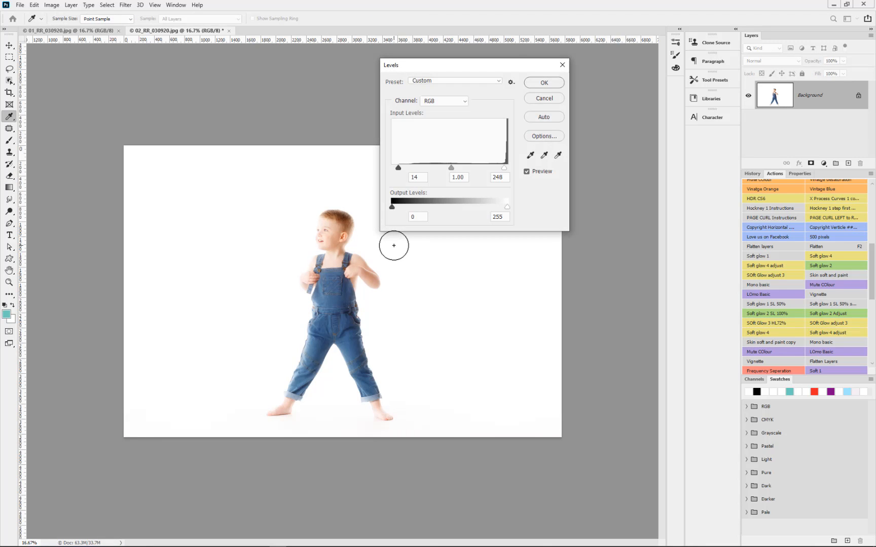
pyautogui.click(545, 83)
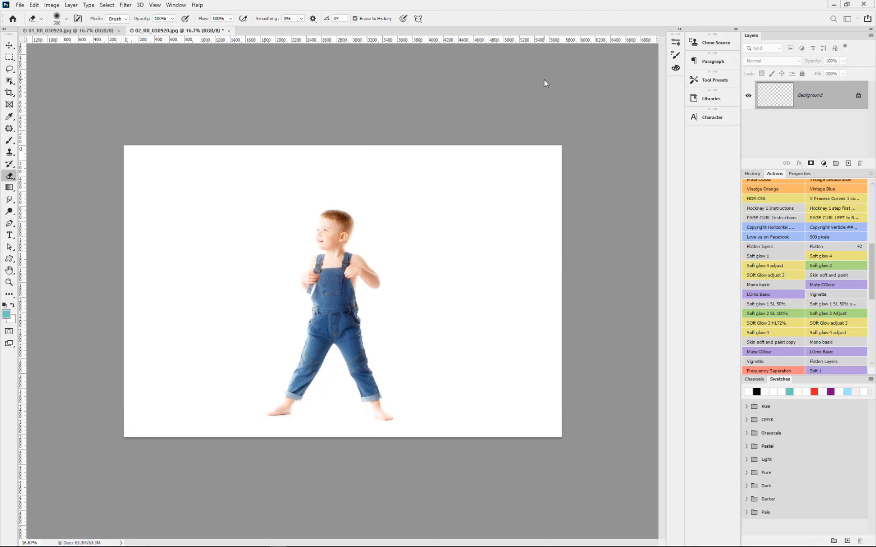
pyautogui.click(400, 204)
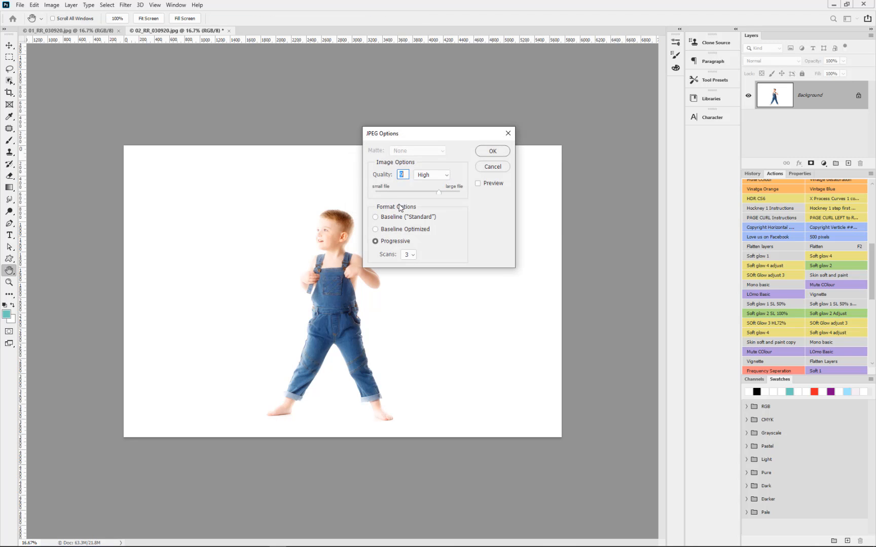
pyautogui.click(489, 151)
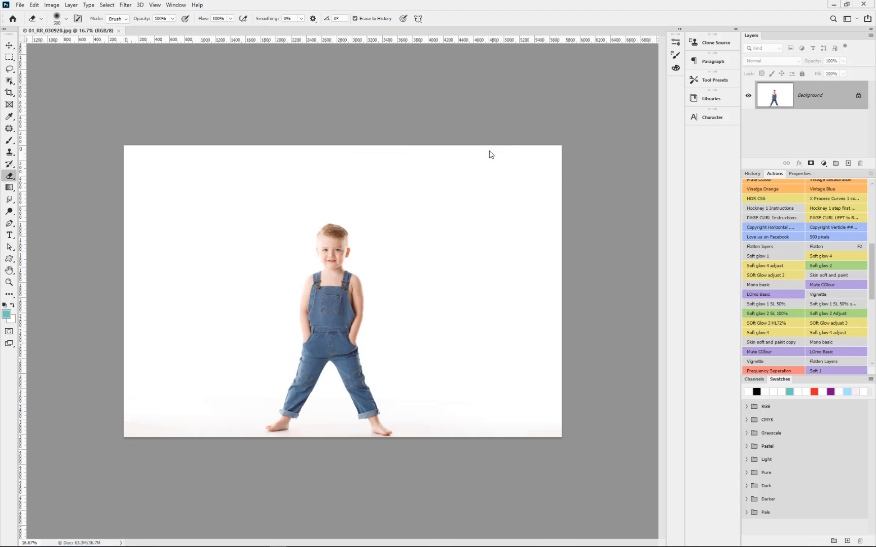
# Run the Soft glow 2 action on the wide-stance portrait 01_RR_030920.jpg, and save and close it.
pyautogui.click(823, 264)
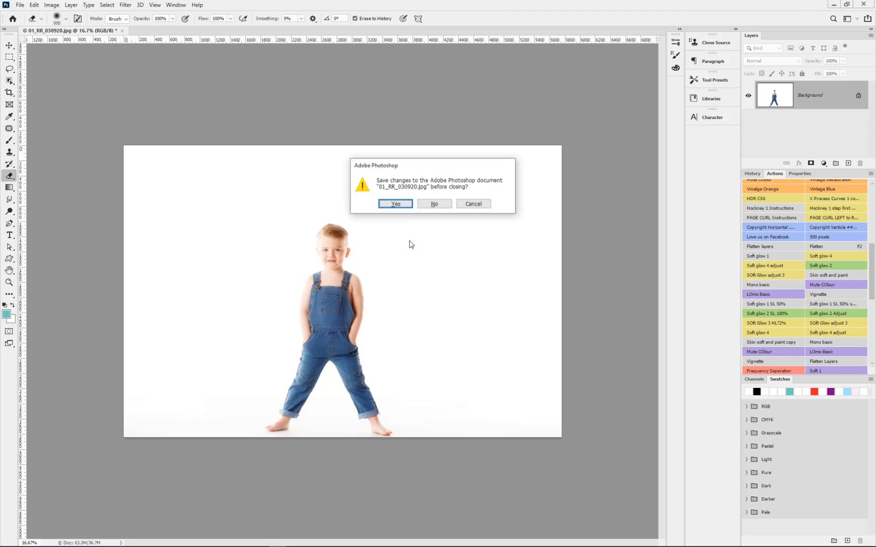
pyautogui.click(395, 203)
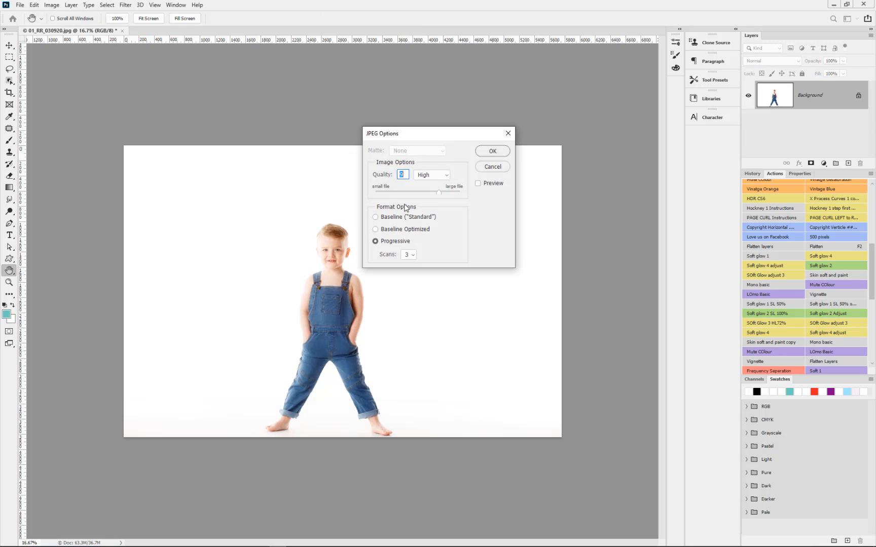
pyautogui.click(492, 151)
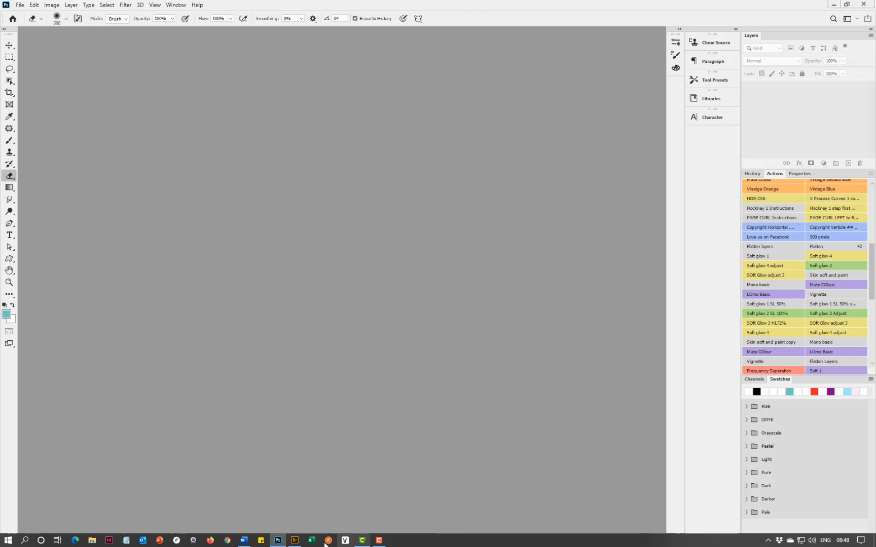
# Switch to Adobe Bridge with the RR JFR folder of retouched portraits.
pyautogui.click(294, 540)
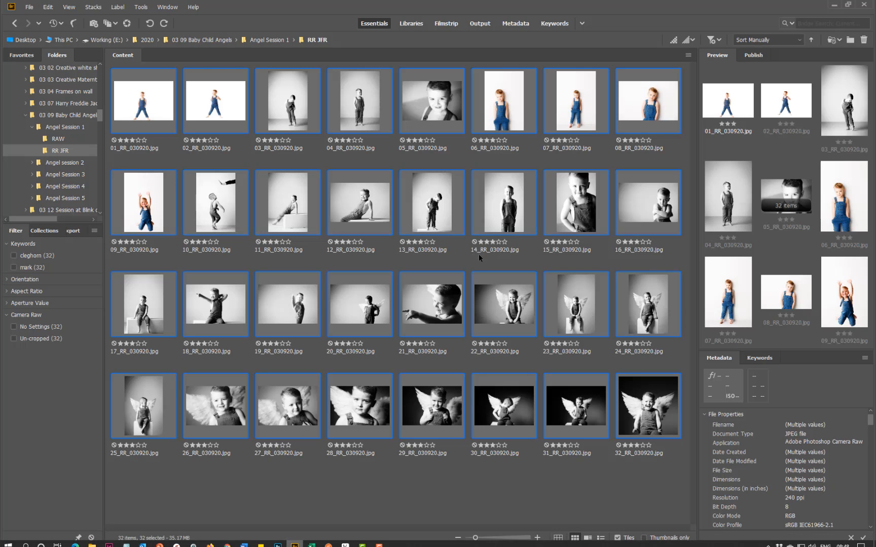